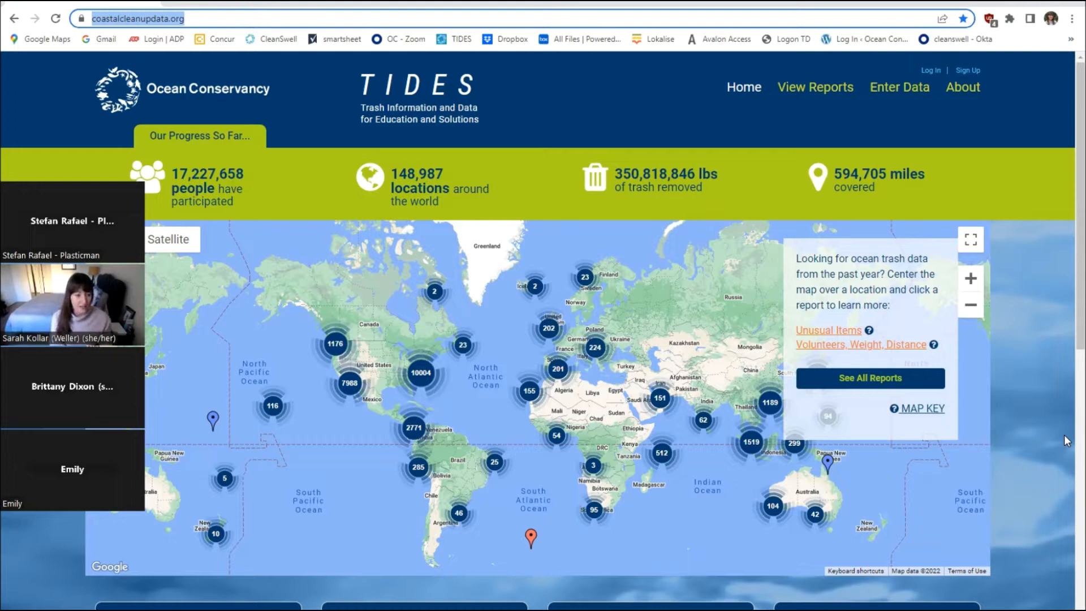
# Open the old reporting system for 2008 - 2015 data in a separate tab, view it, and return to the TIDES home page
pyautogui.click(1066, 259)
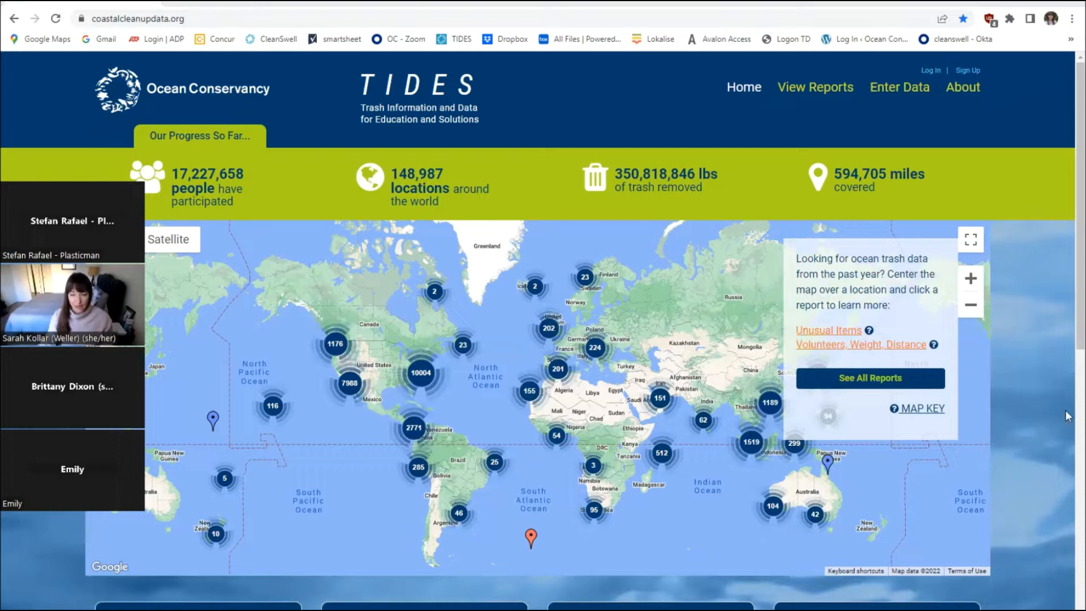
pyautogui.scroll(-6, 1060, 417)
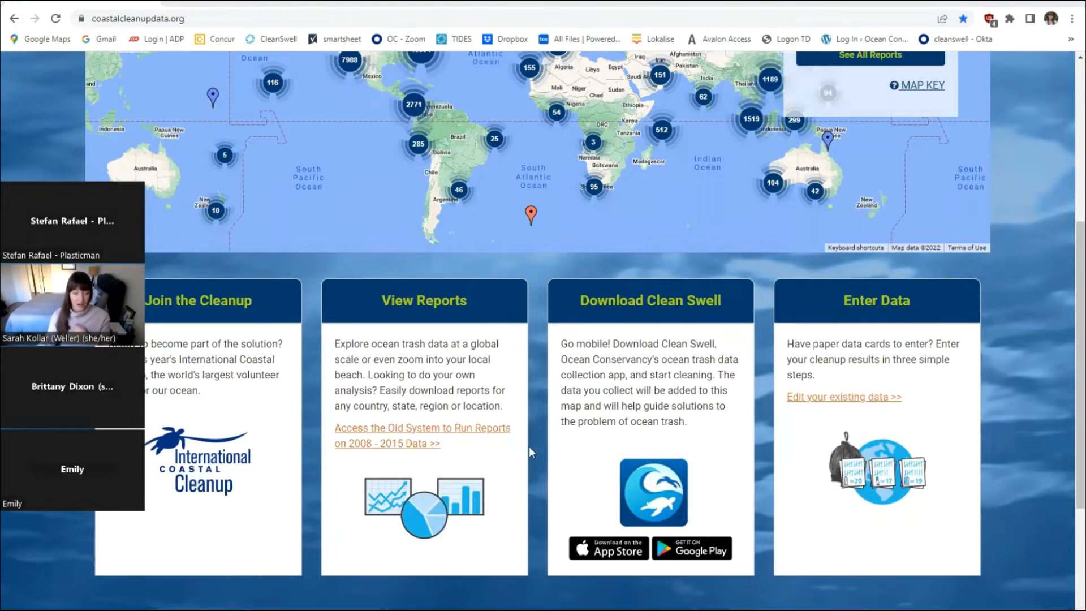
pyautogui.rightClick(418, 445)
pyautogui.click(480, 456)
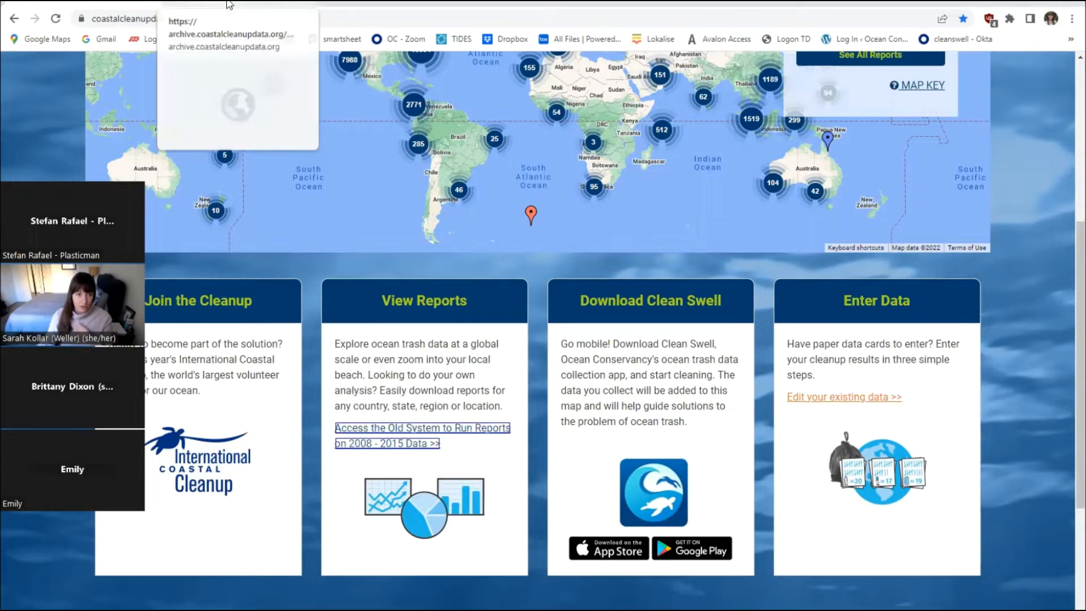
pyautogui.hotkey('ctrl', 'Tab')
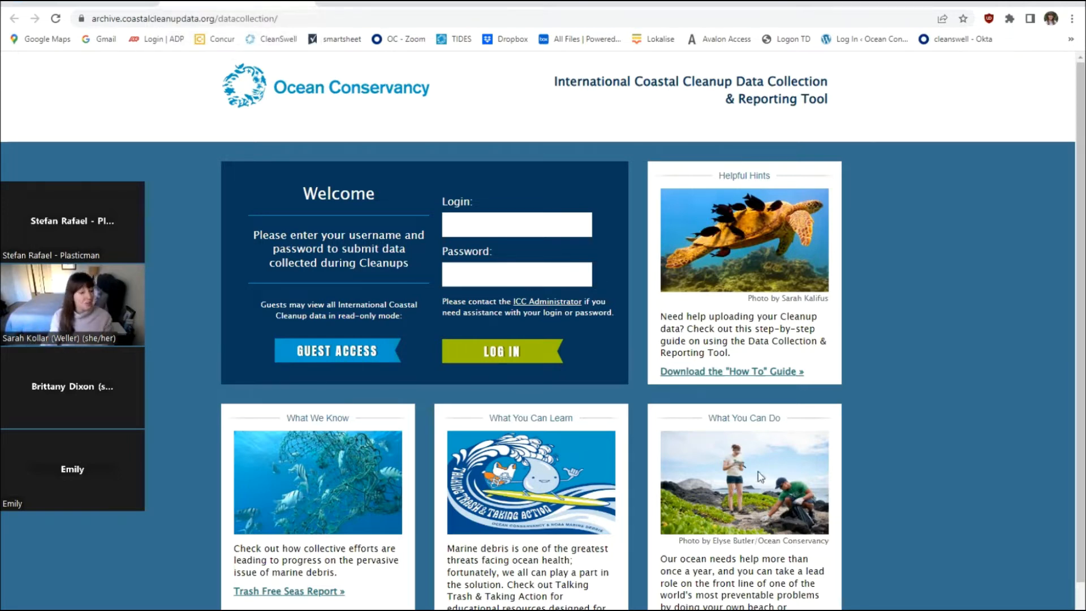
pyautogui.click(115, 4)
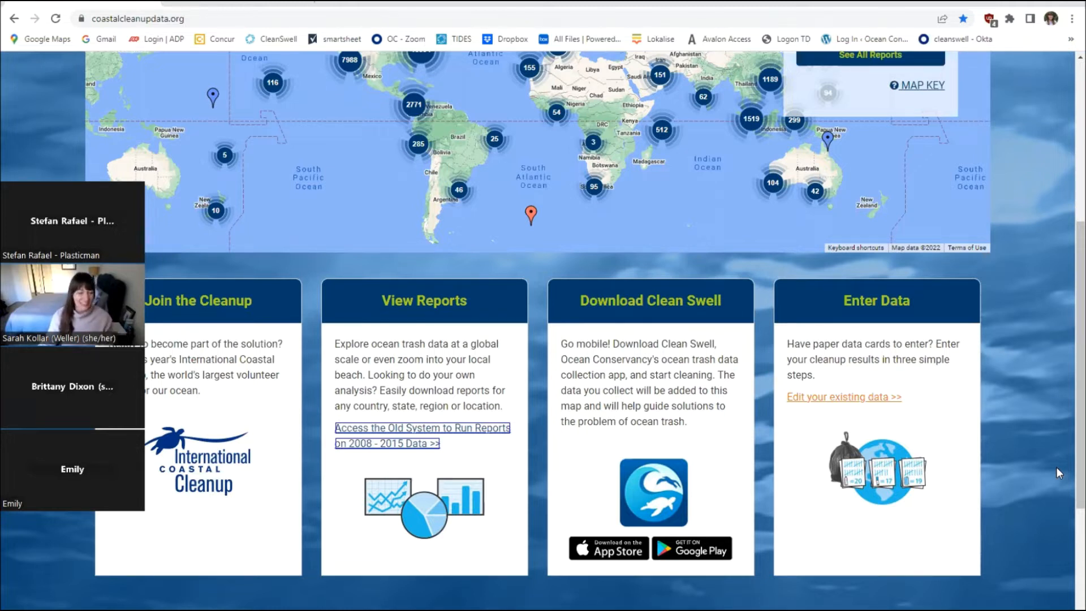
# Explore the home page cleanup map around East Africa and the Seychelles
pyautogui.scroll(6, 1032, 474)
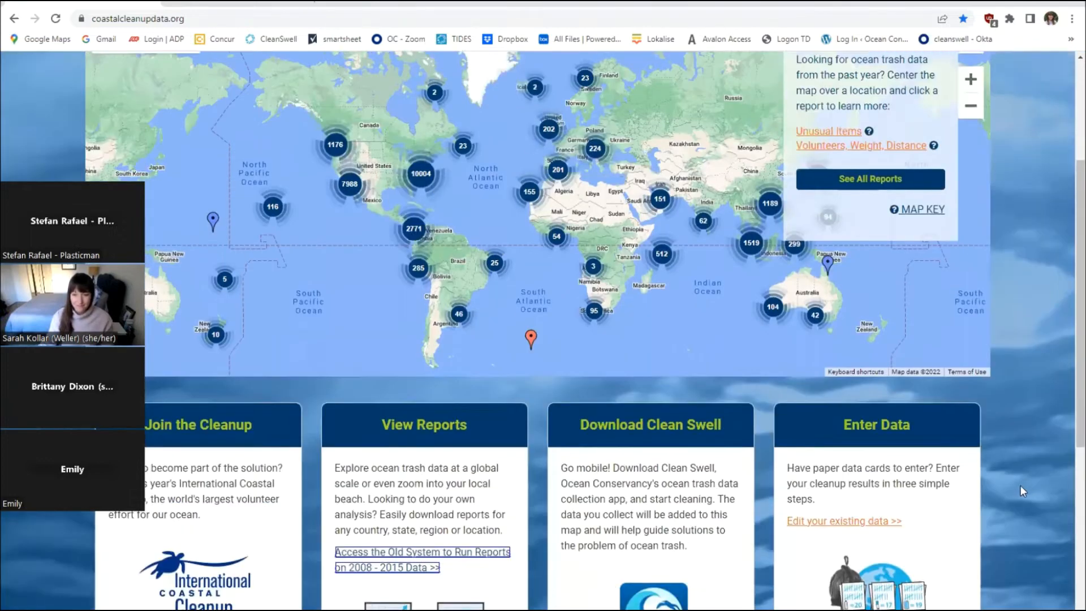
pyautogui.scroll(1, 1035, 478)
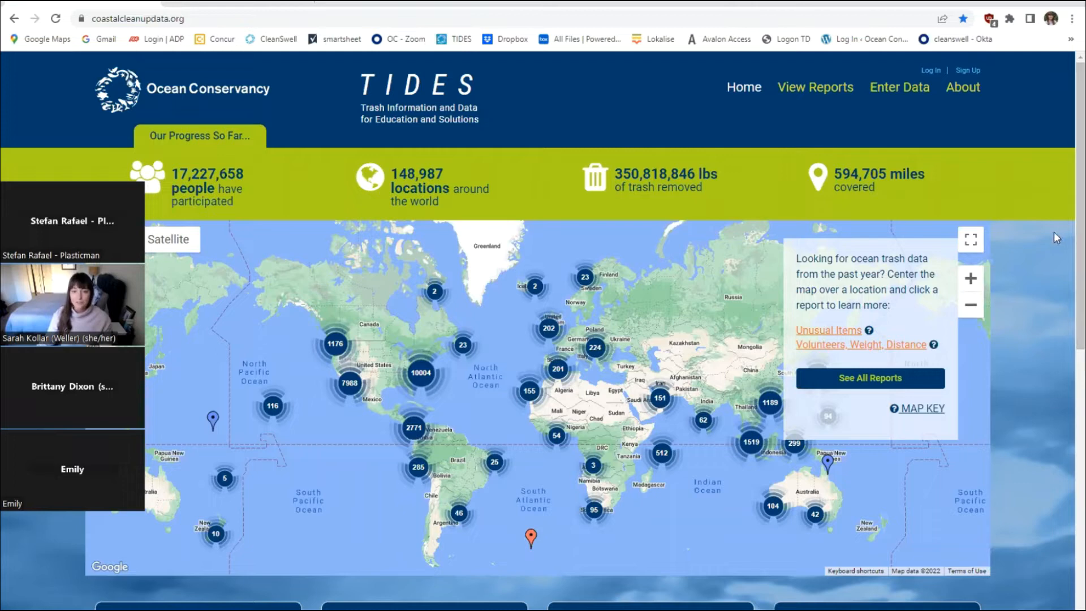
pyautogui.doubleClick(447, 389)
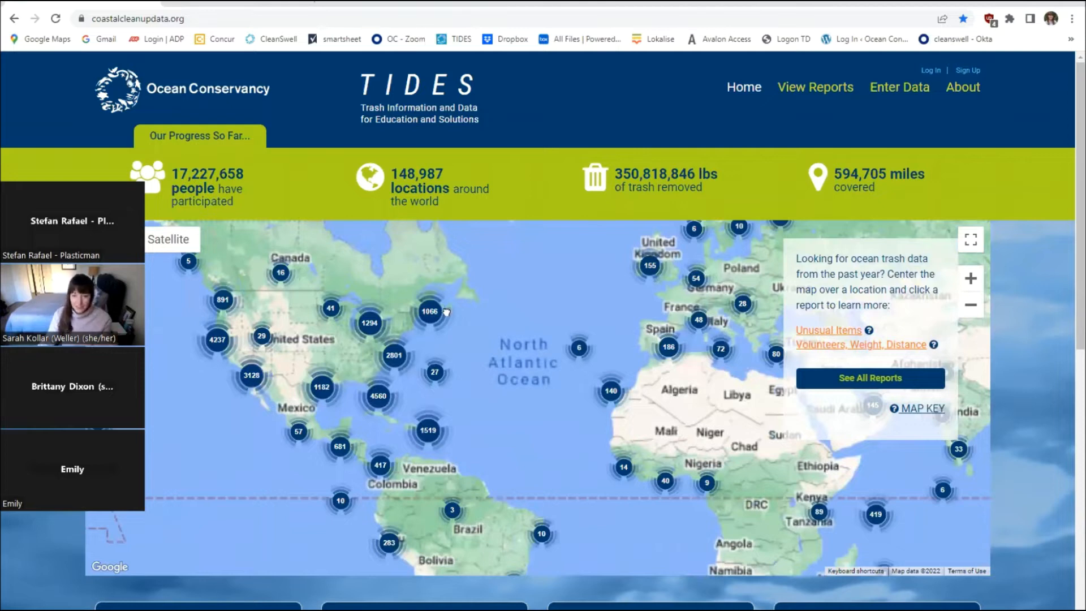
pyautogui.doubleClick(758, 492)
pyautogui.doubleClick(737, 446)
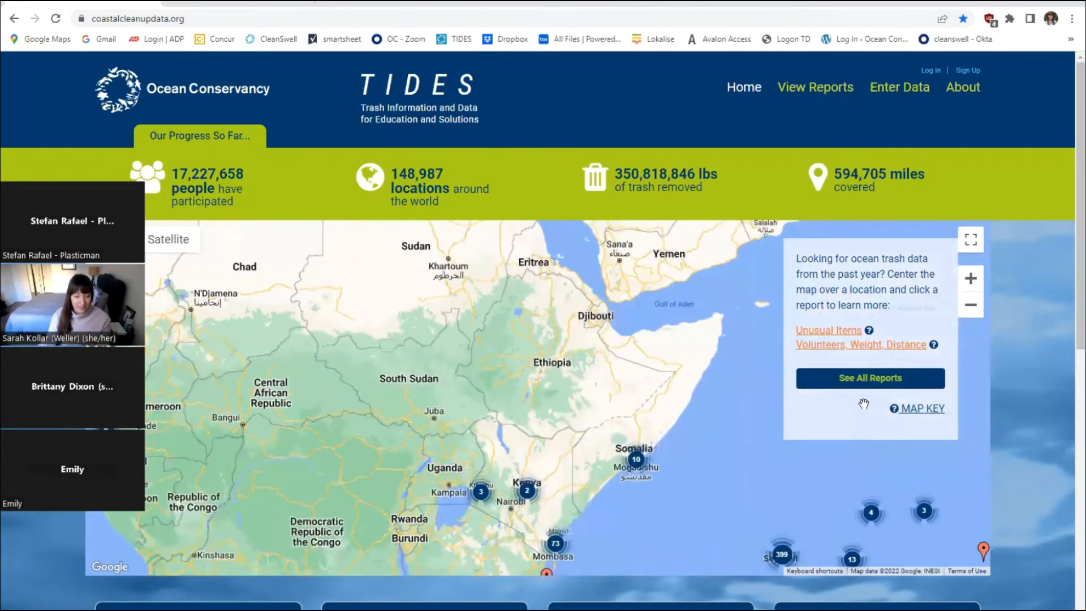
pyautogui.moveTo(855, 480); pyautogui.dragTo(814, 328)
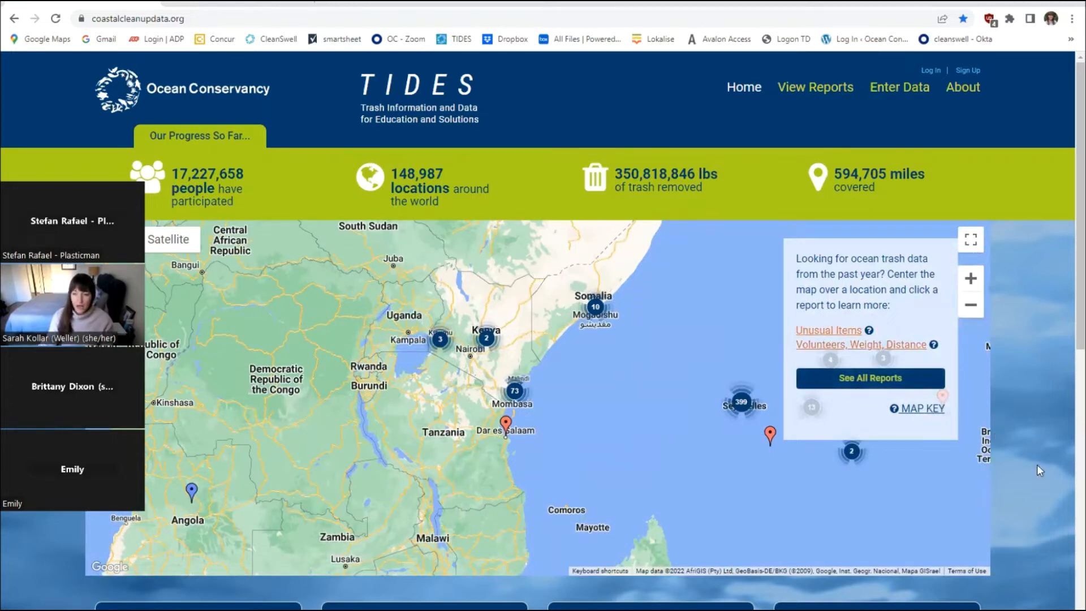
# Open the account sign-up form and review the distance and weight unit preferences, keeping Pounds for weight
pyautogui.click(967, 70)
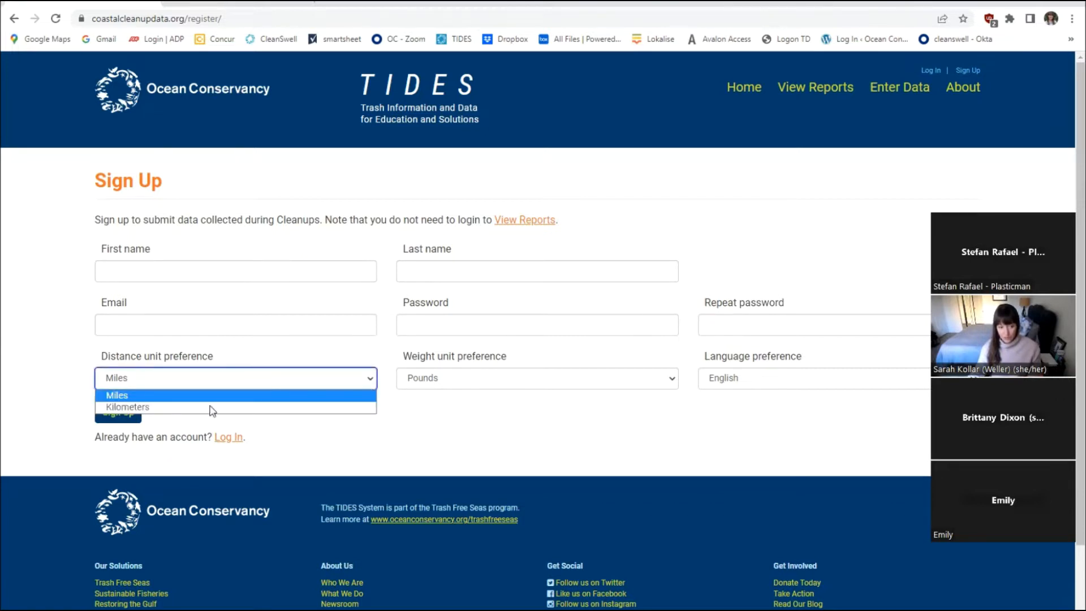
pyautogui.click(202, 381)
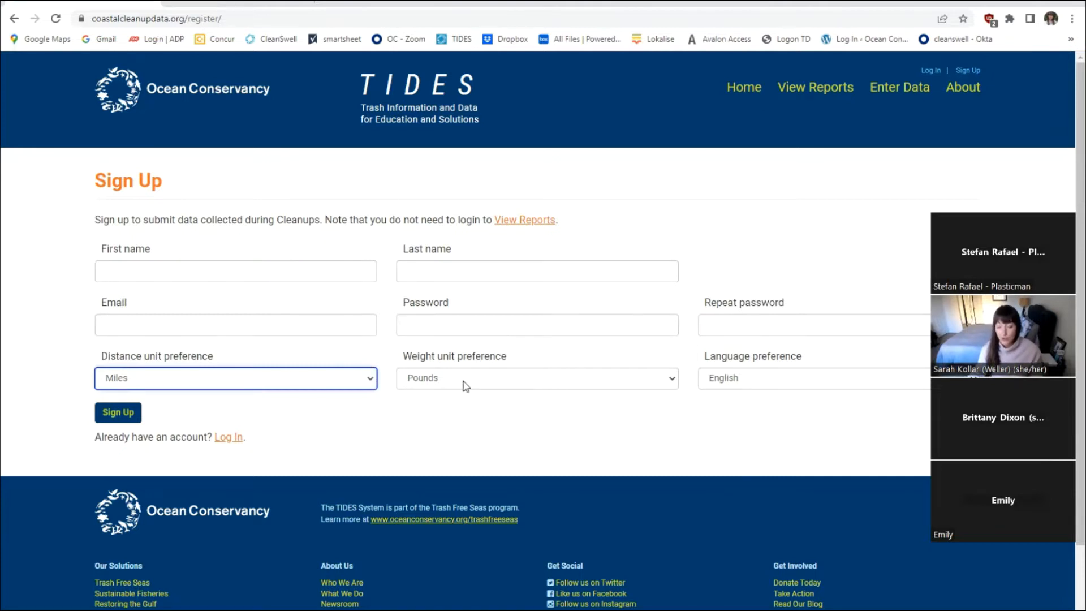
pyautogui.click(480, 384)
pyautogui.click(424, 395)
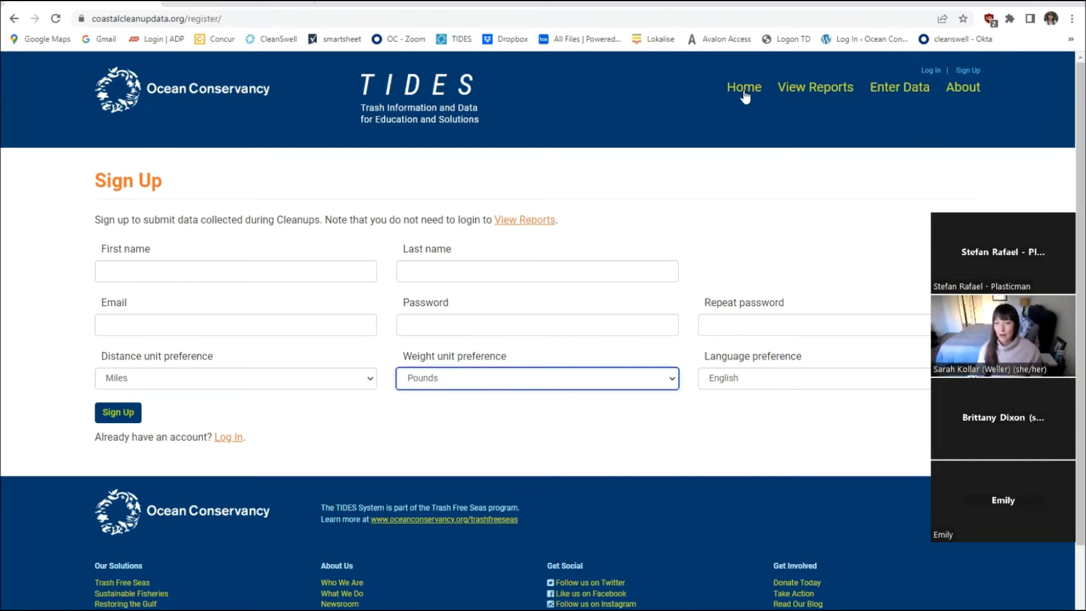
# Log in to the existing TIDES account with the account e-mail and password
pyautogui.click(929, 72)
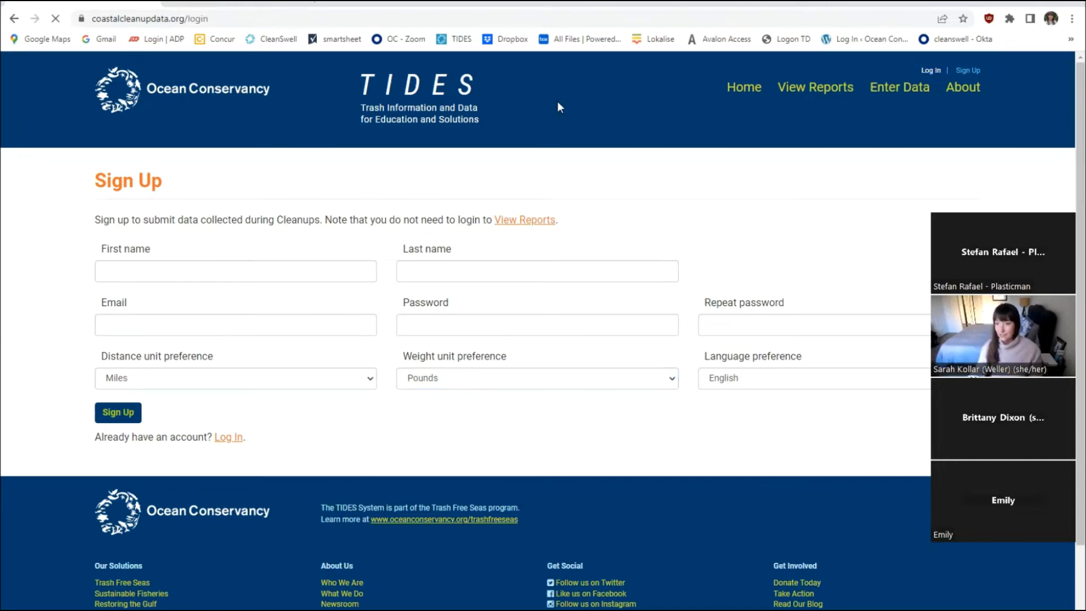
pyautogui.click(149, 268)
pyautogui.click(218, 320)
pyautogui.click(145, 311)
pyautogui.write('********')
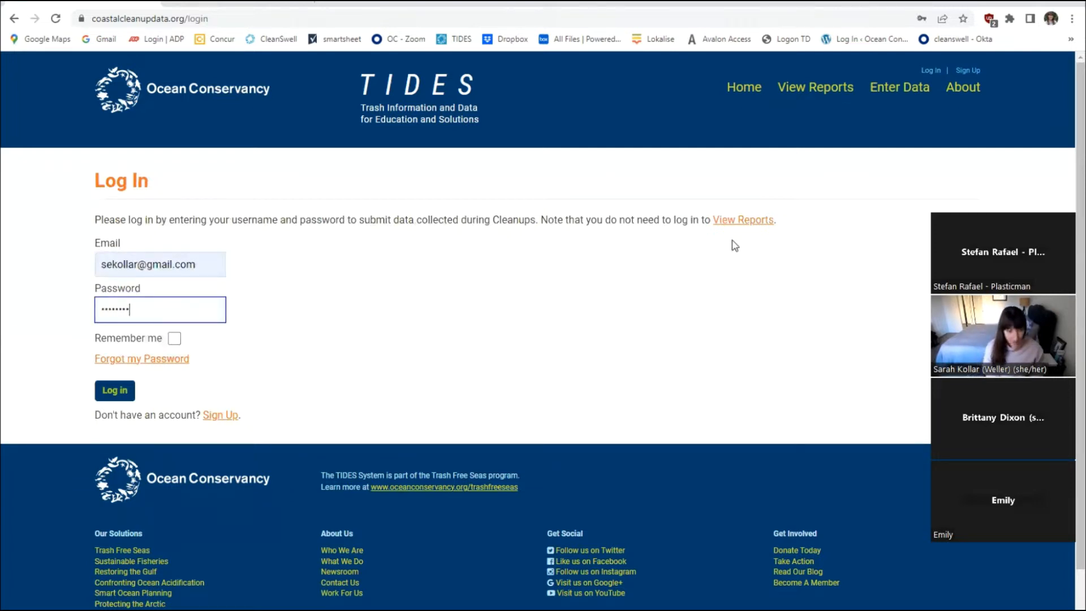
pyautogui.press('Return')
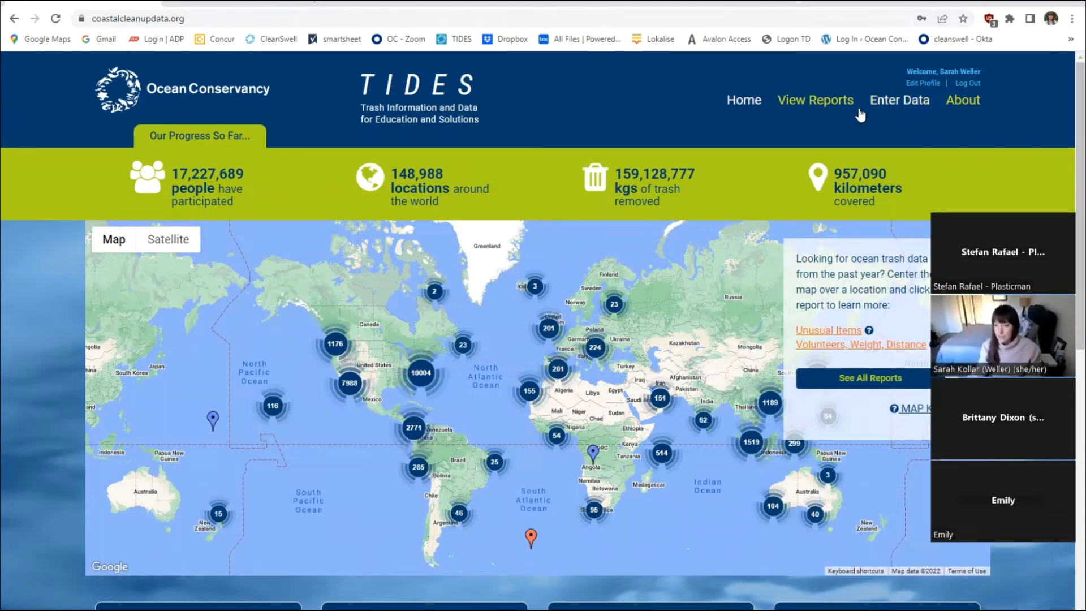
# Open the Enter Data page for submitting cleanup results from the home page
pyautogui.scroll(-3, 726, 392)
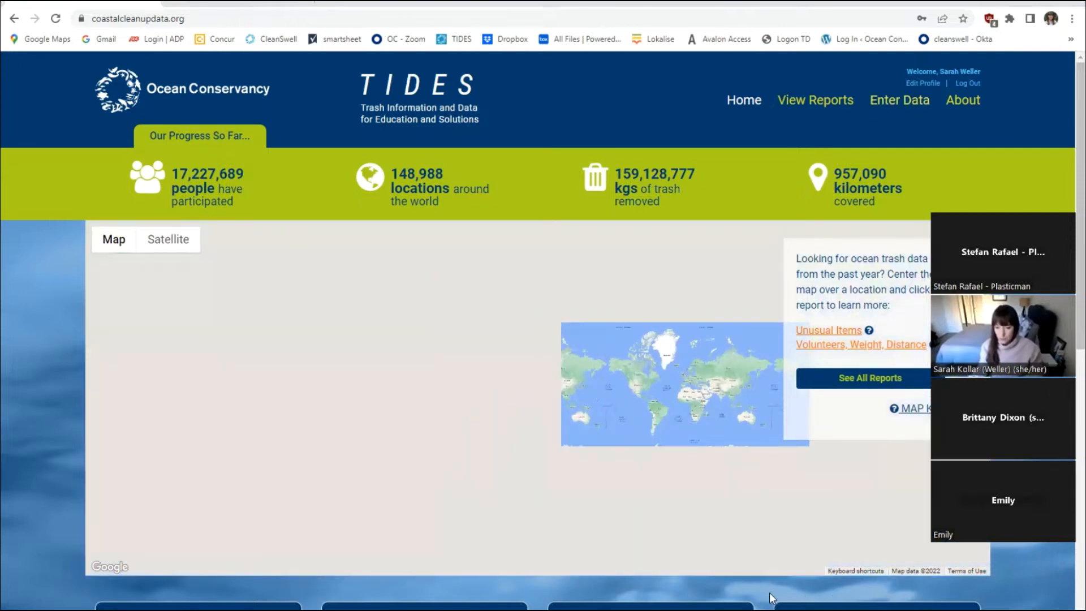
pyautogui.scroll(-1, 768, 592)
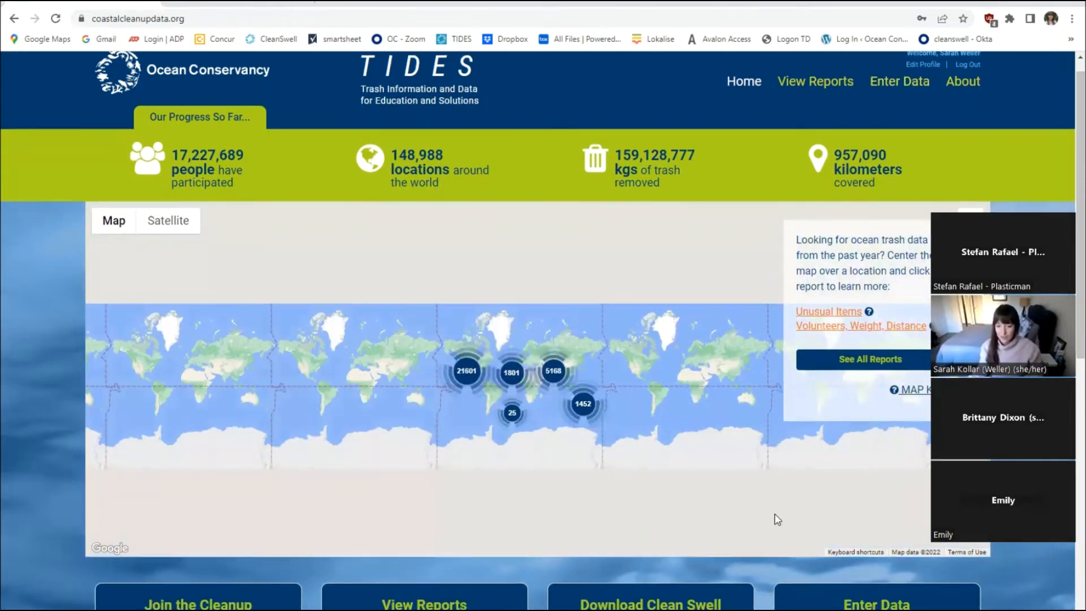
pyautogui.scroll(-6, 767, 498)
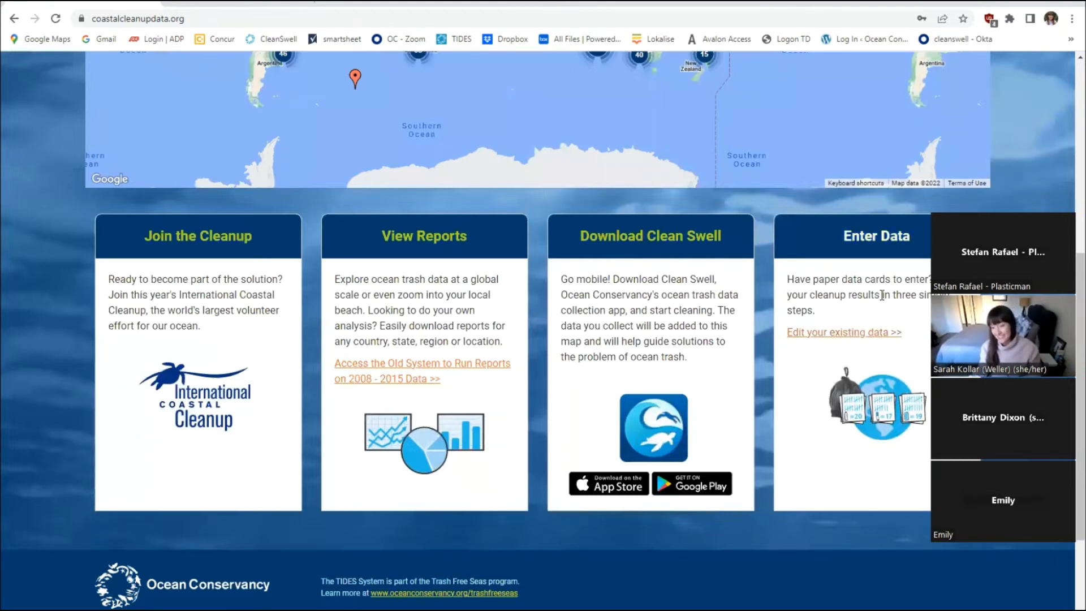
pyautogui.click(867, 242)
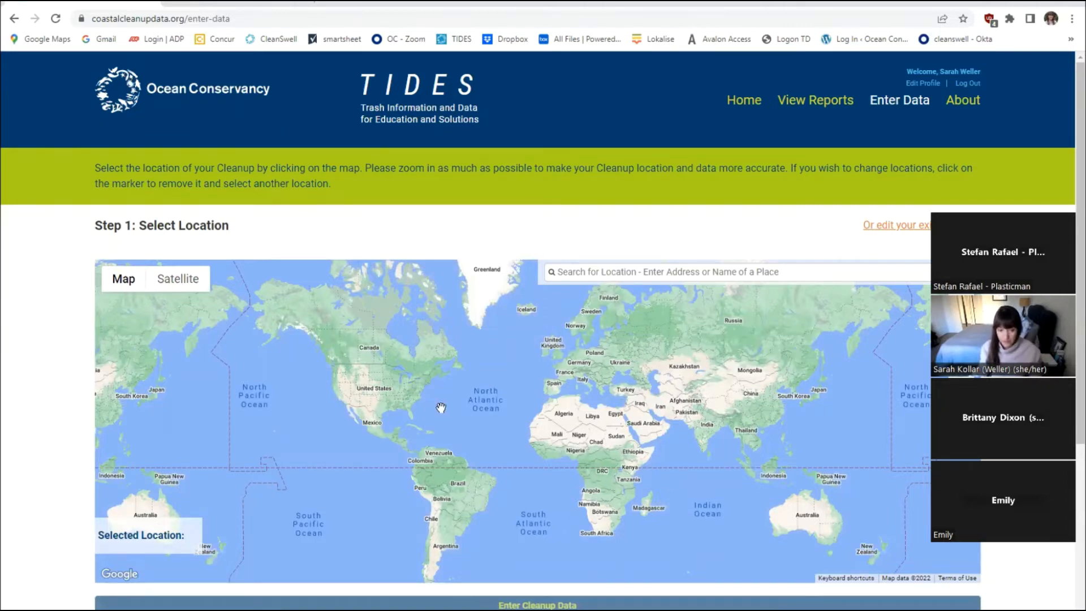
# Bring northern South America into close view on the Select Location map
pyautogui.doubleClick(363, 391)
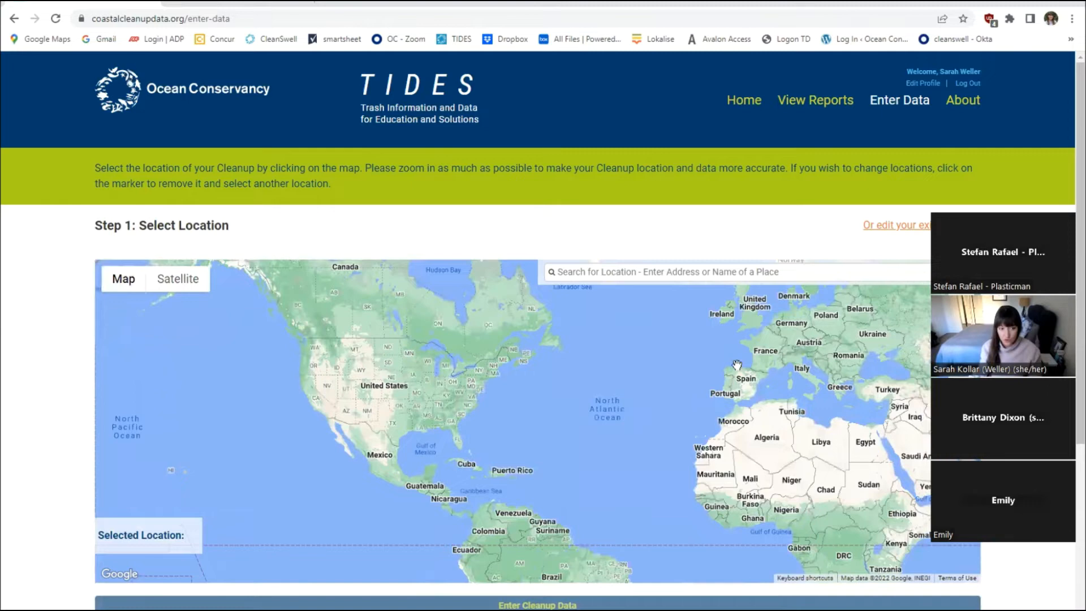
pyautogui.doubleClick(347, 405)
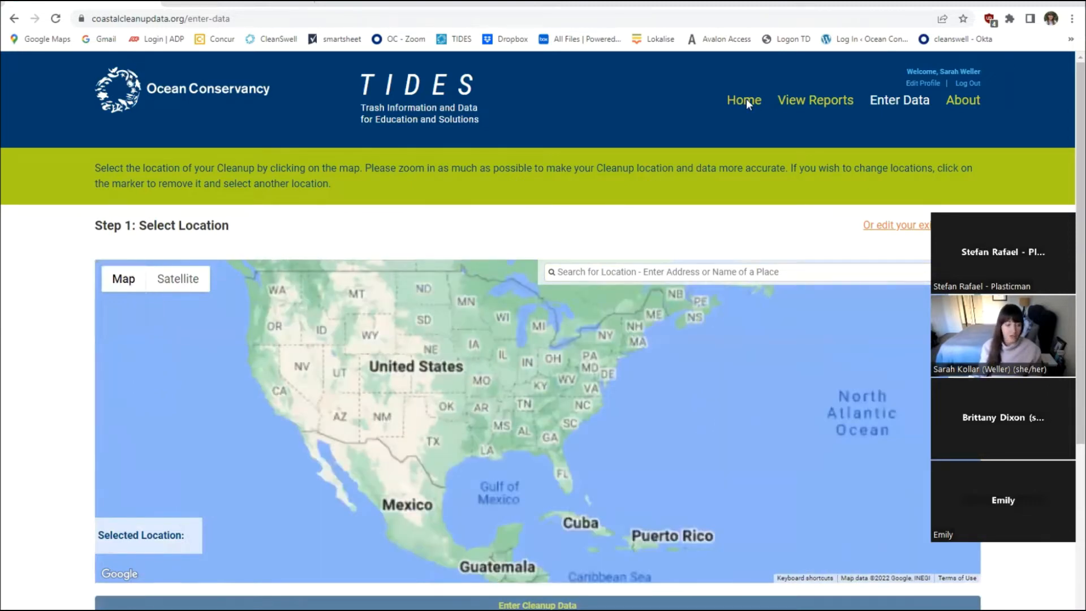
pyautogui.click(960, 371)
pyautogui.moveTo(756, 452); pyautogui.dragTo(710, 274)
pyautogui.moveTo(761, 477); pyautogui.dragTo(758, 368)
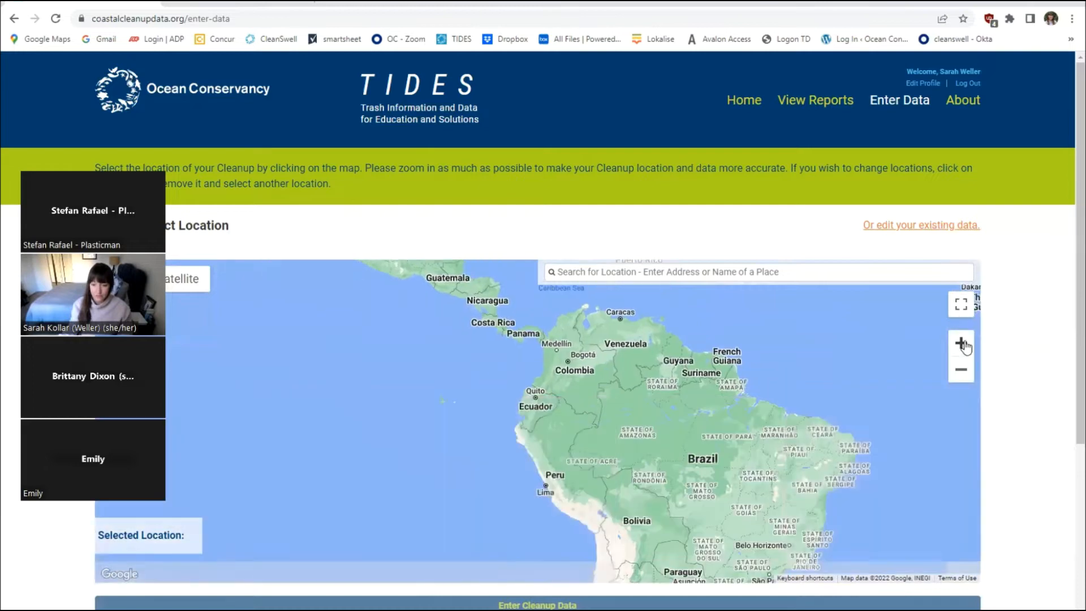
pyautogui.click(960, 344)
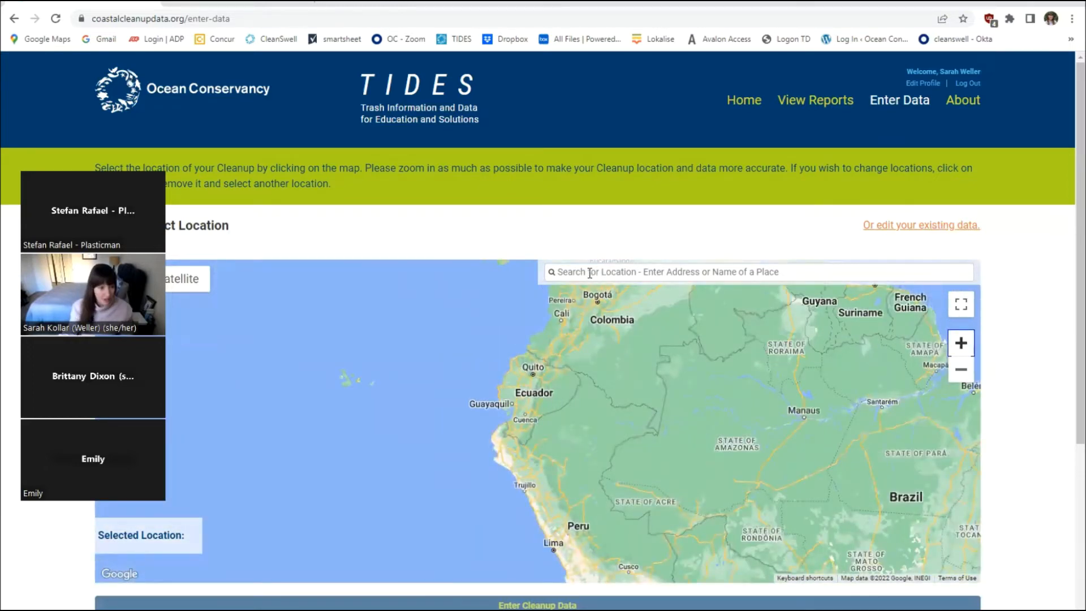
# Try to find the cleanup site by searching for "hughlett state park", also trying the spelling "hughlest"
pyautogui.click(586, 270)
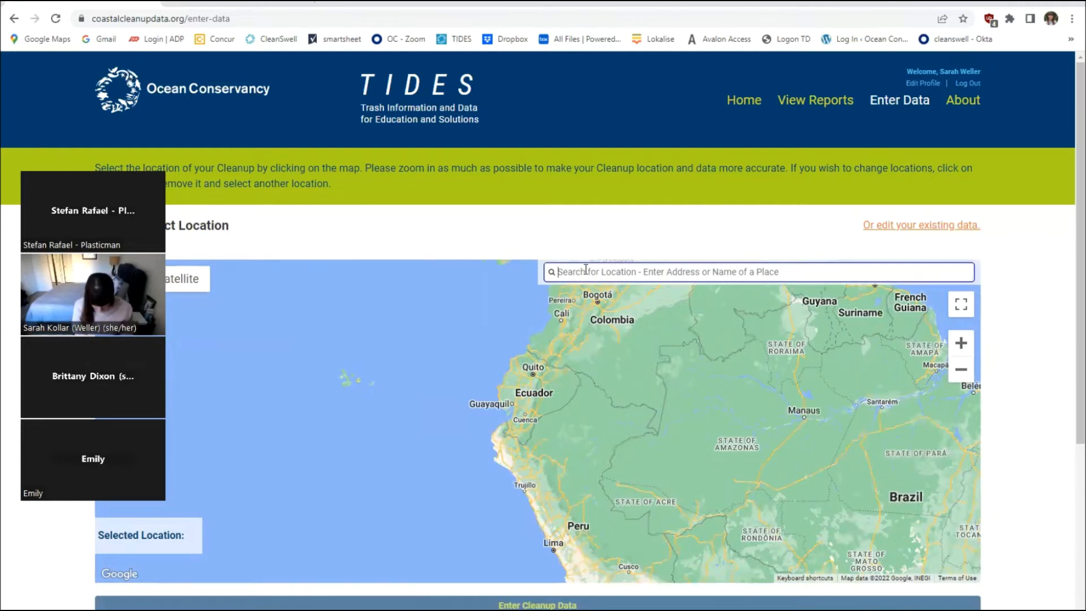
pyautogui.write('hu')
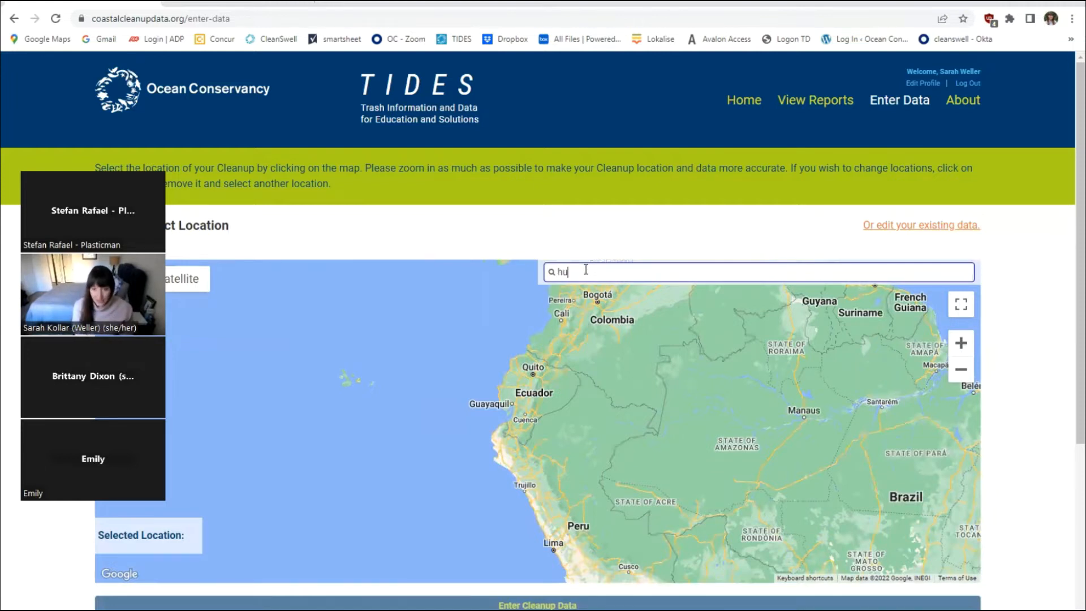
pyautogui.write('ghlett state park')
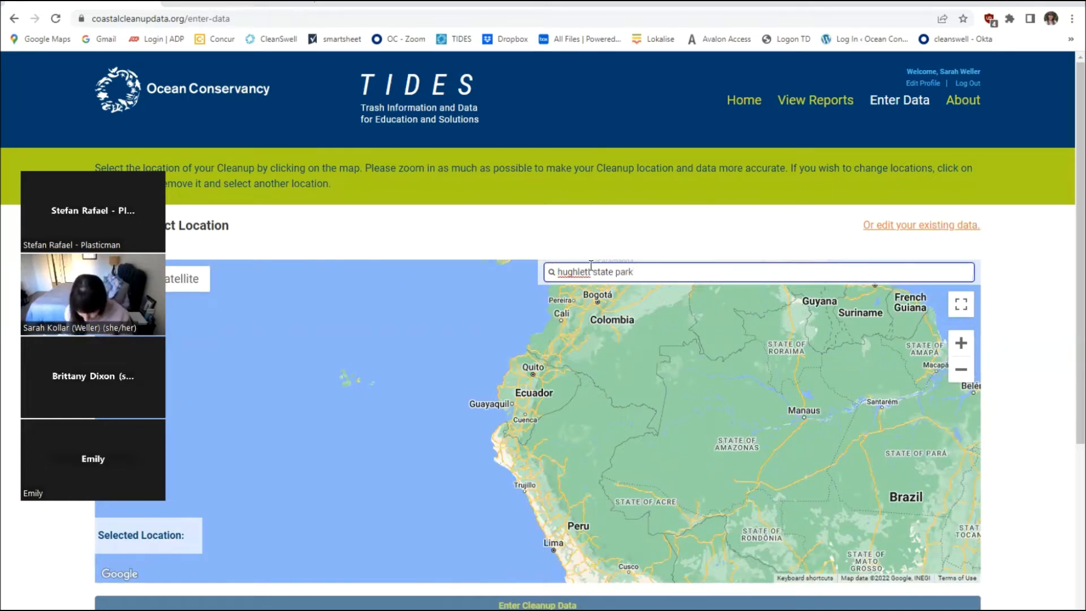
pyautogui.click(583, 272)
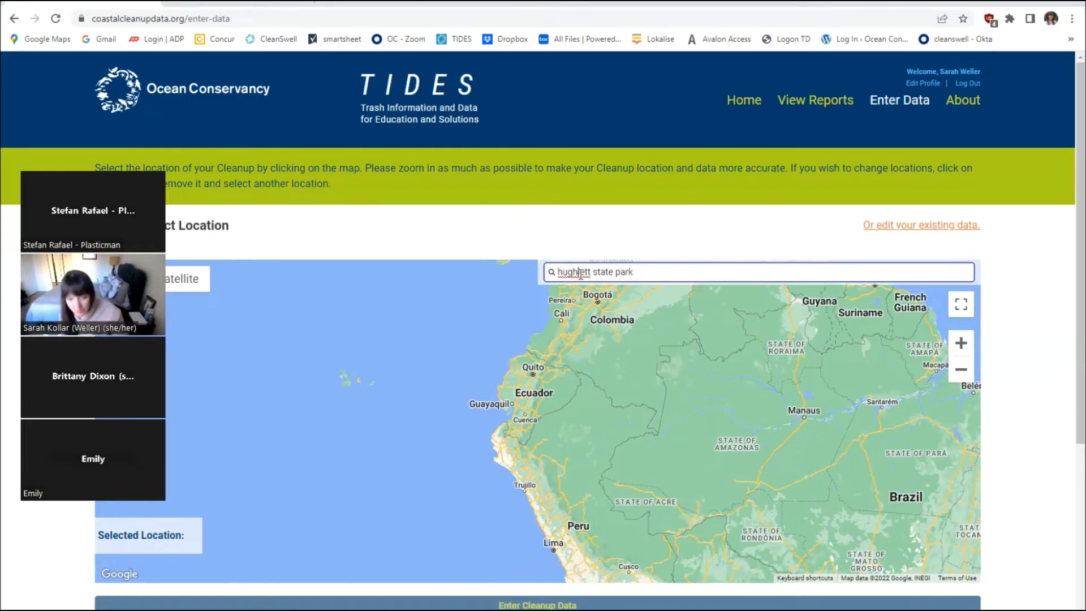
pyautogui.press('BackSpace')
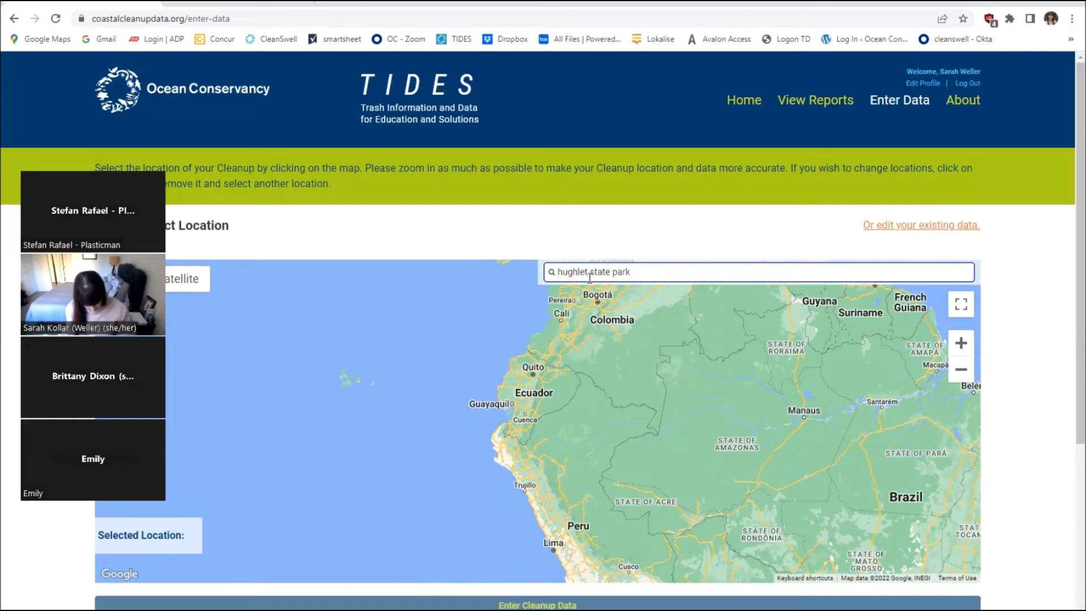
pyautogui.write('s')
pyautogui.click(649, 284)
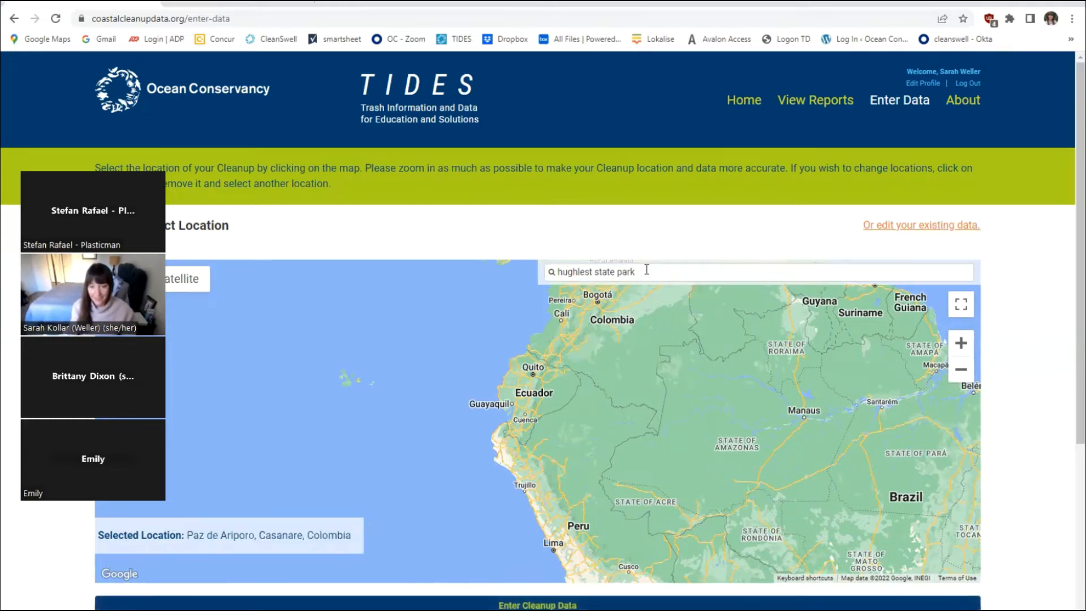
# Clear the park name from the location search
pyautogui.click(647, 270)
pyautogui.press('BackSpace')
pyautogui.press('BackSpace')
pyautogui.press('BackSpace')
pyautogui.press('BackSpace')
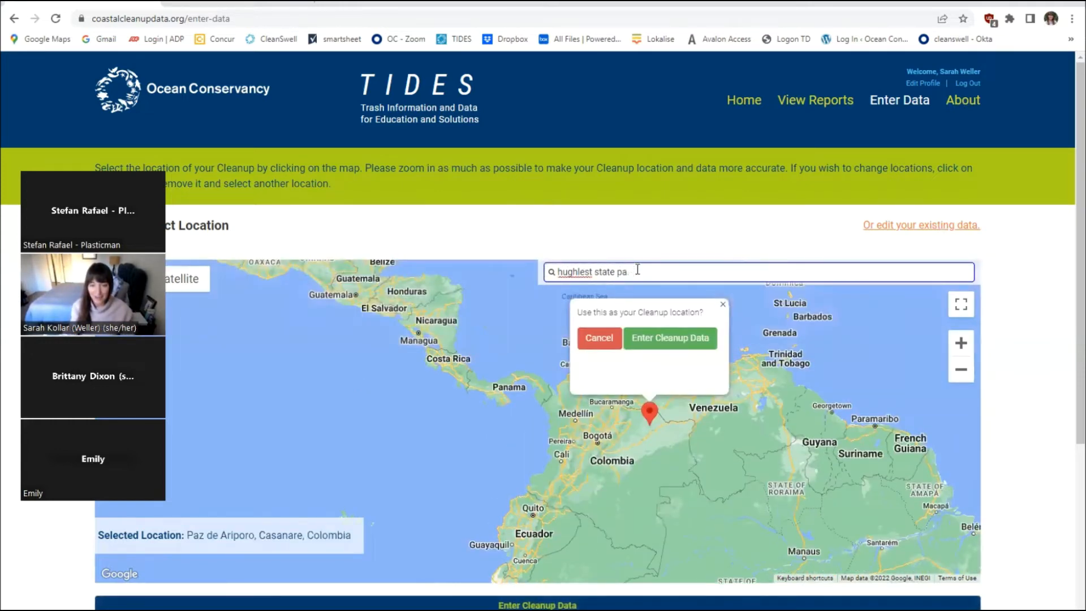
pyautogui.press('BackSpace')
pyautogui.press('BackSpace')
pyautogui.press('BackSpace')
pyautogui.press('BackSpace')
pyautogui.press('BackSpace')
pyautogui.press('BackSpace')
pyautogui.press('BackSpace')
pyautogui.press('BackSpace')
pyautogui.press('BackSpace')
pyautogui.press('BackSpace')
pyautogui.press('BackSpace')
pyautogui.press('BackSpace')
pyautogui.press('BackSpace')
pyautogui.press('BackSpace')
pyautogui.press('BackSpace')
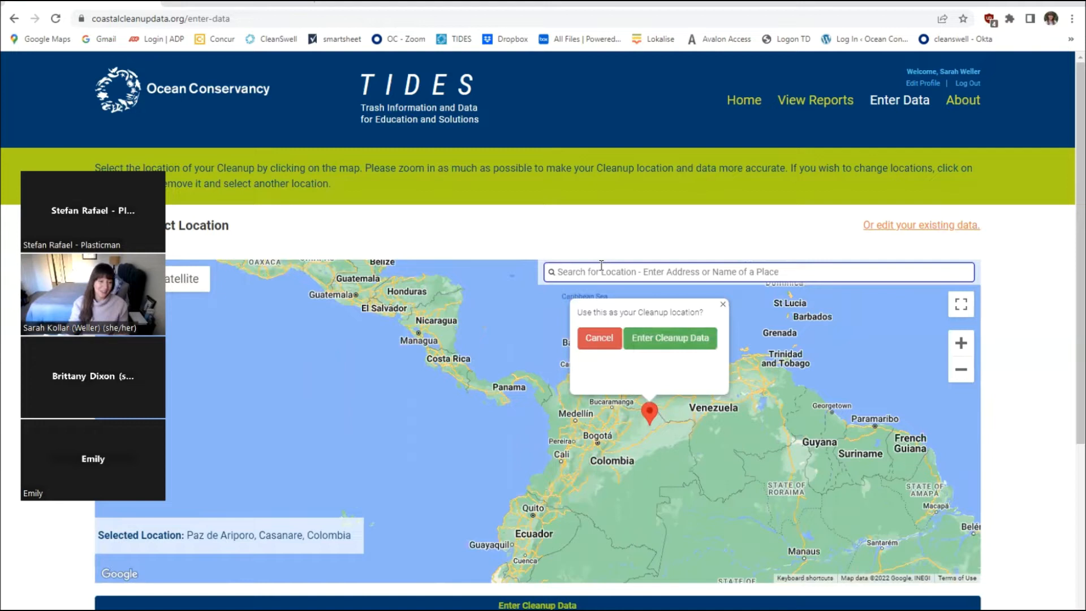
# Place the cleanup location marker on the coast of Guyana in Pomeroon-Supenaam and inspect the area up close
pyautogui.click(538, 475)
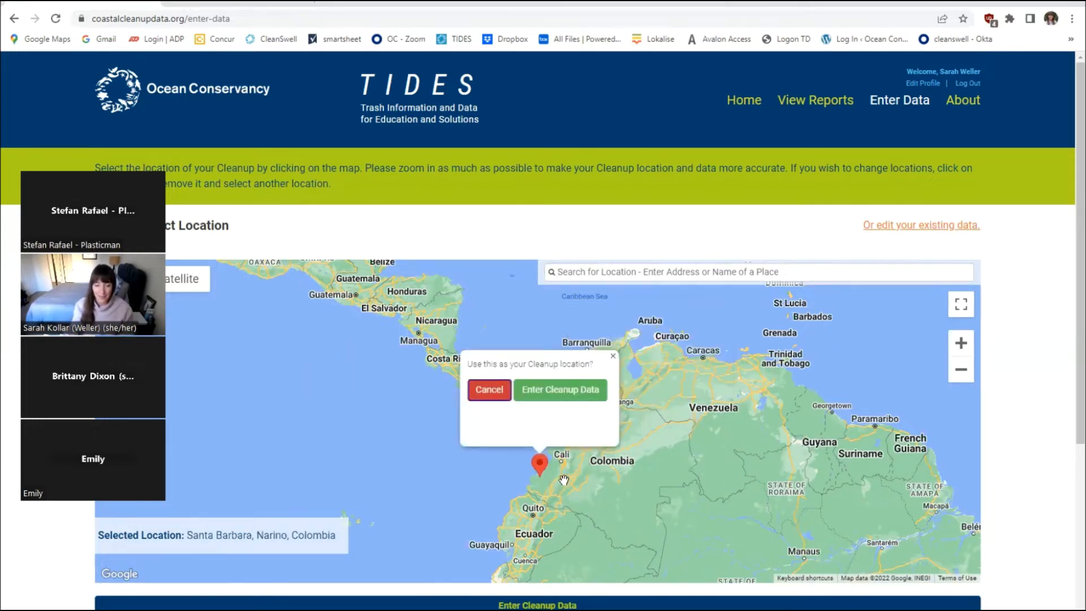
pyautogui.click(823, 399)
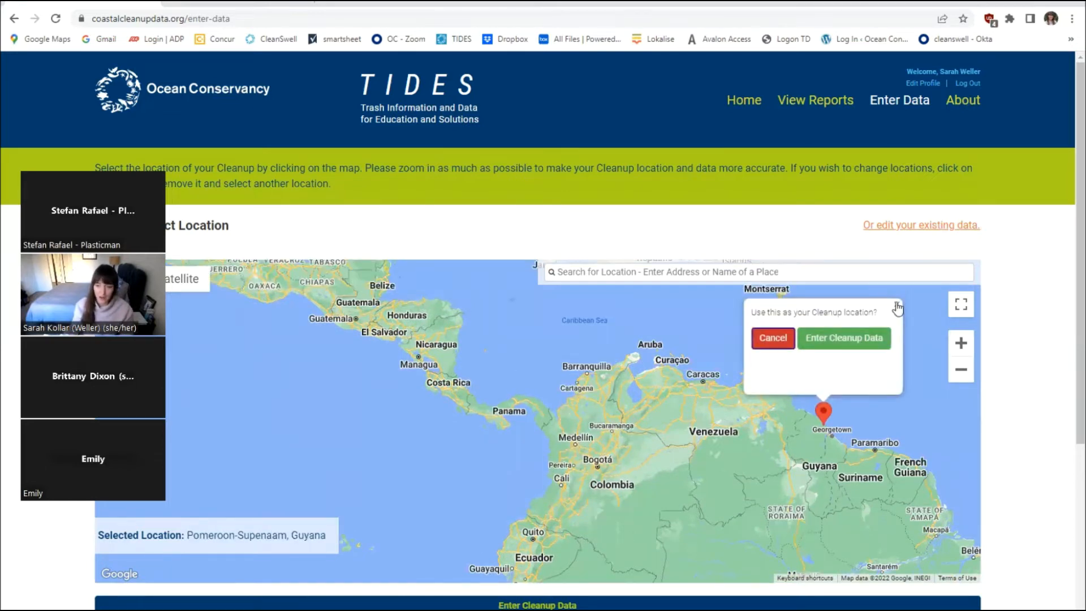
pyautogui.scroll(2, 803, 455)
pyautogui.moveTo(663, 441); pyautogui.dragTo(512, 441)
pyautogui.scroll(5, 613, 443)
pyautogui.scroll(-3, 639, 455)
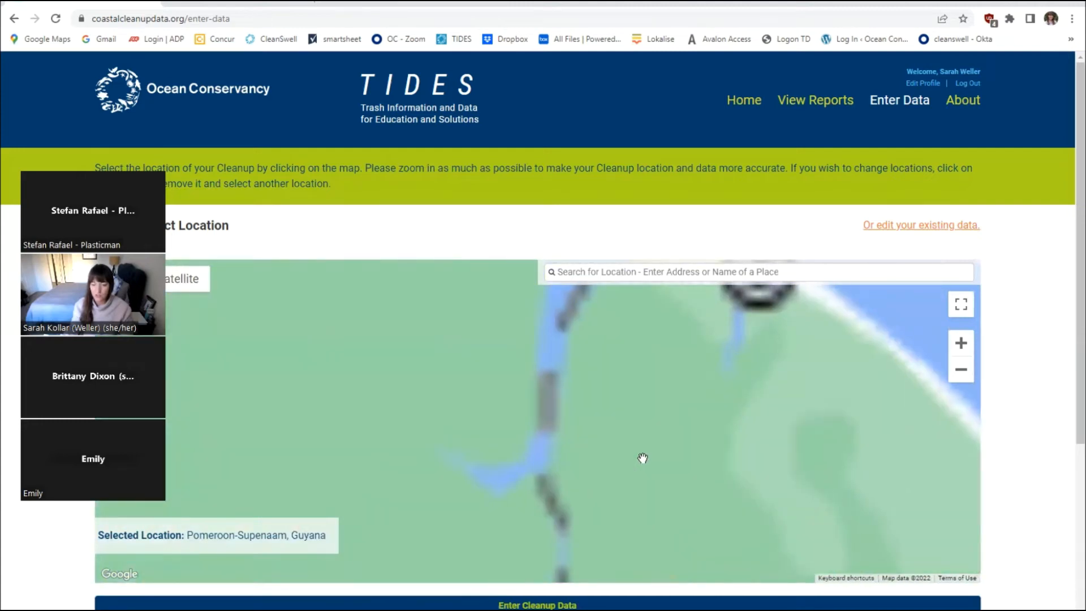
# Switch the location map to satellite imagery and bring the Vreed en Hoop riverbank opposite Georgetown into close view
pyautogui.moveTo(848, 460); pyautogui.dragTo(547, 399)
pyautogui.scroll(1, 571, 406)
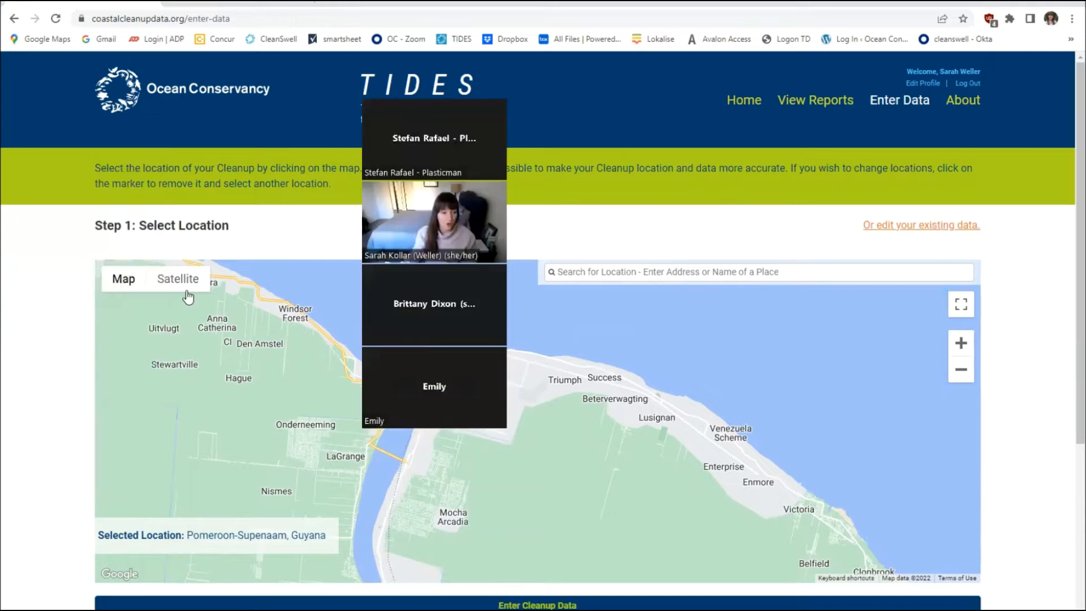
pyautogui.click(187, 294)
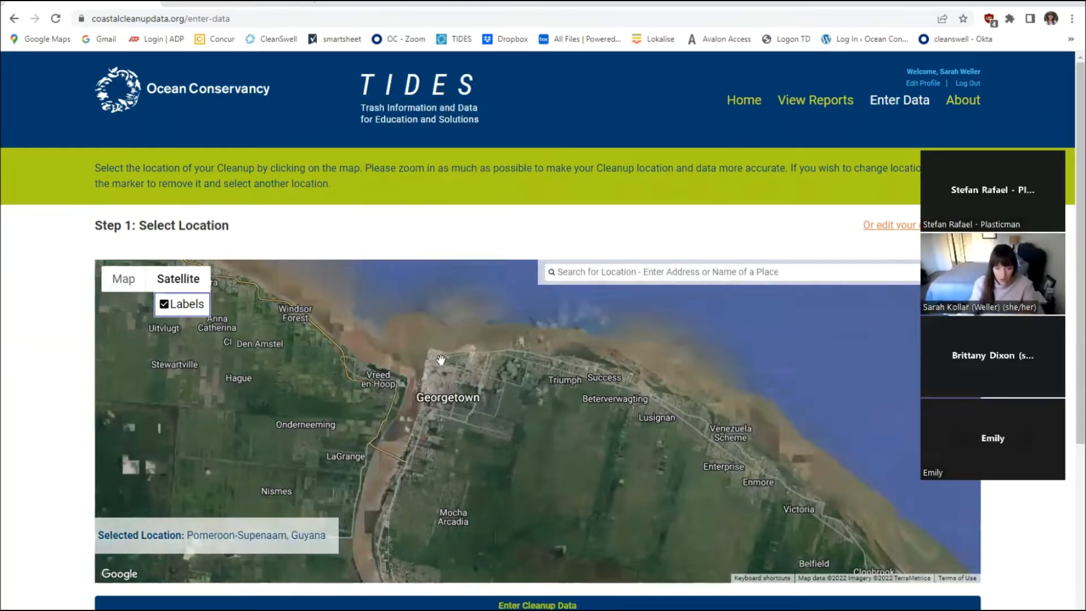
pyautogui.scroll(3, 441, 360)
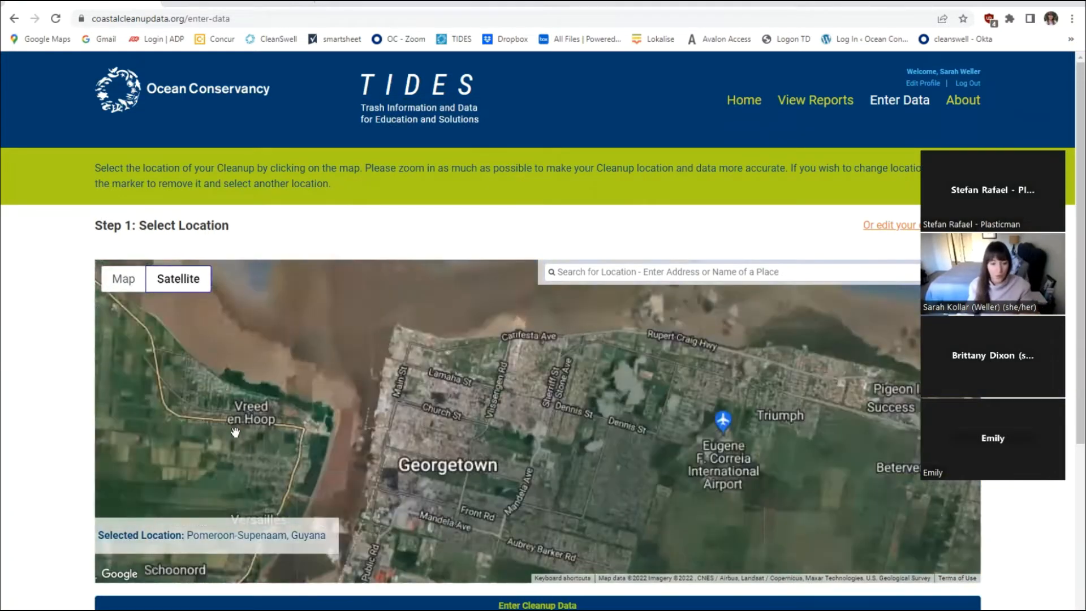
pyautogui.scroll(5, 241, 315)
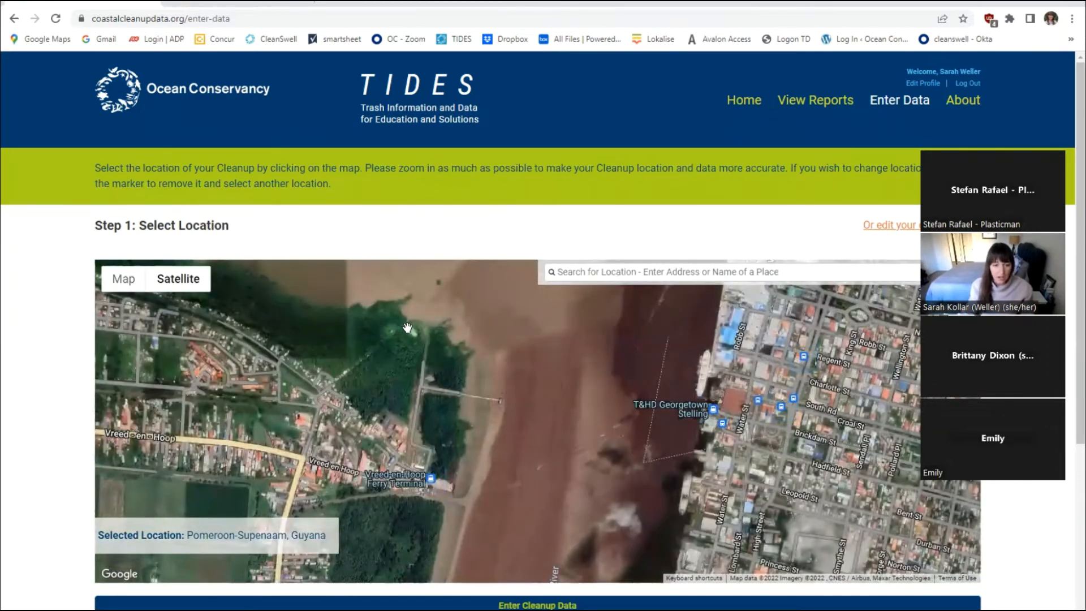
# Place the cleanup marker on the wooded shore north of Vreed en Hoop and use it as the location for entering cleanup data
pyautogui.moveTo(409, 329); pyautogui.dragTo(405, 433)
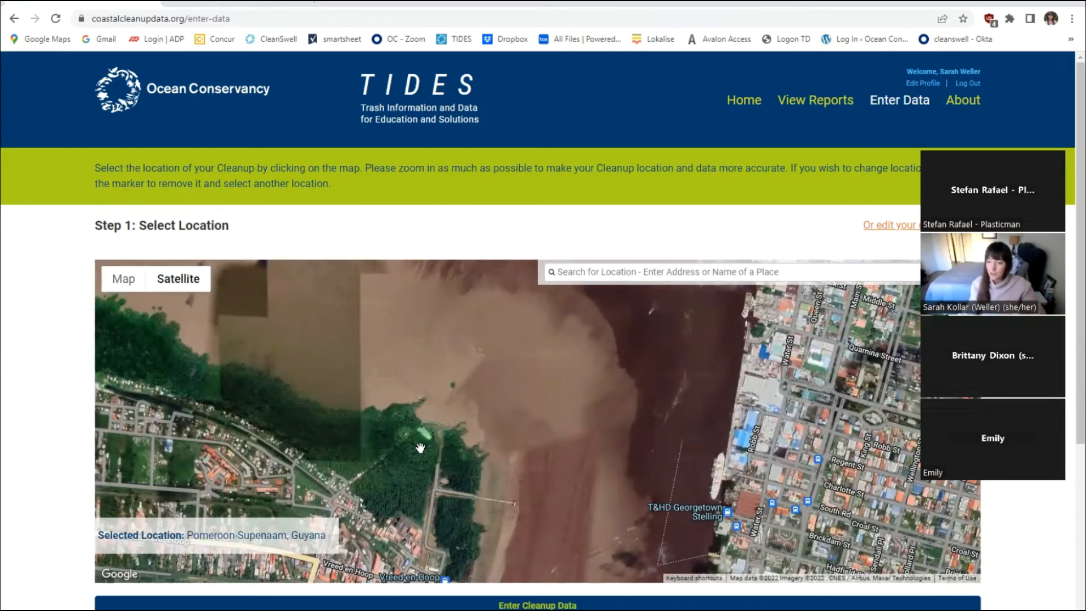
pyautogui.click(414, 429)
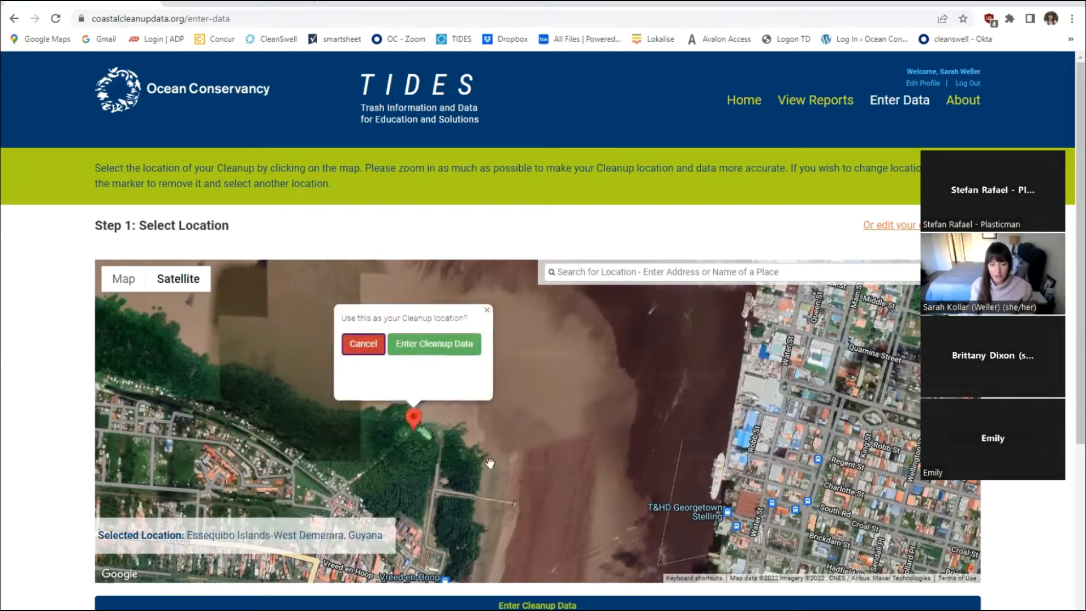
pyautogui.click(372, 352)
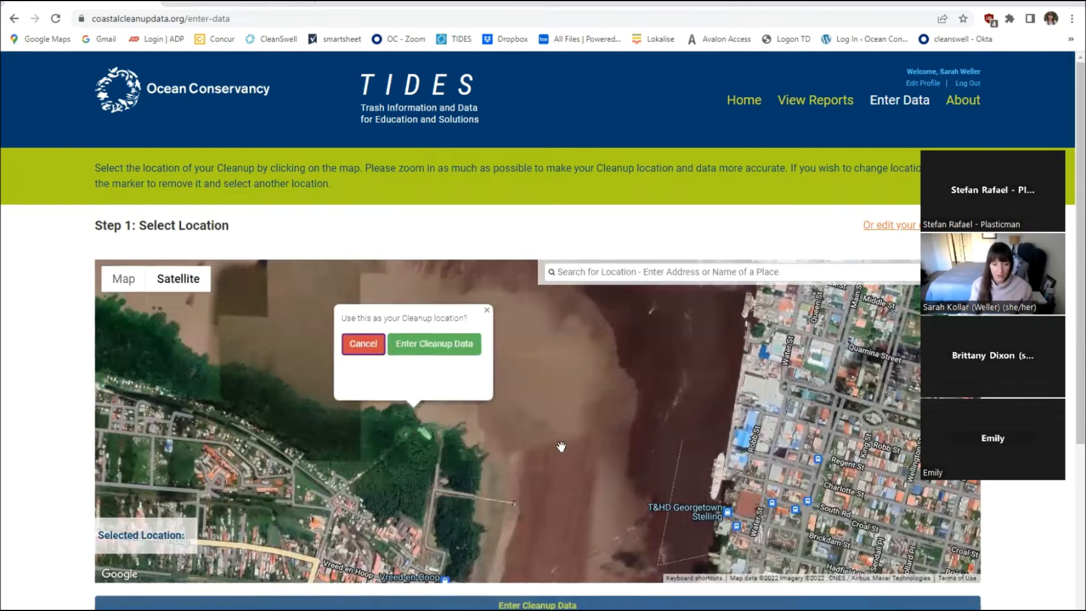
pyautogui.click(391, 409)
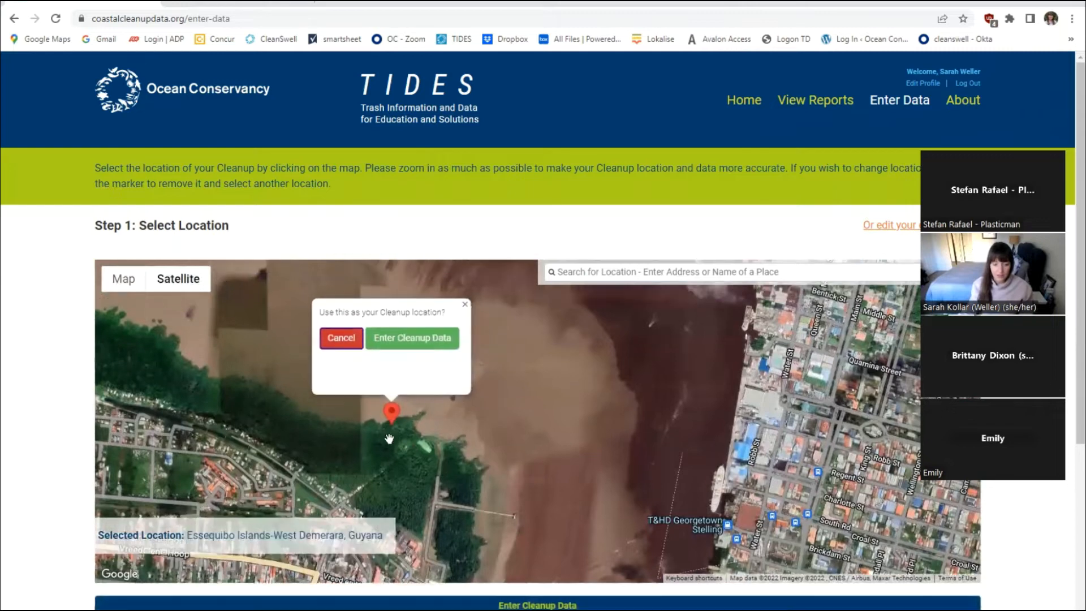
pyautogui.click(409, 342)
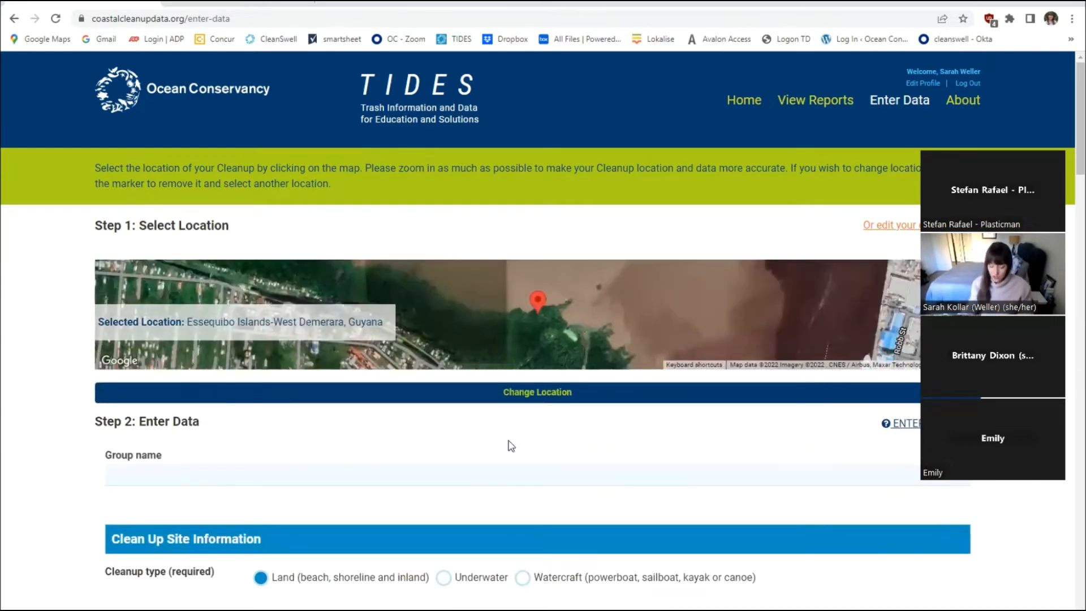
# Enter "NTB - Park Test" as the group name for the cleanup
pyautogui.scroll(-2, 570, 456)
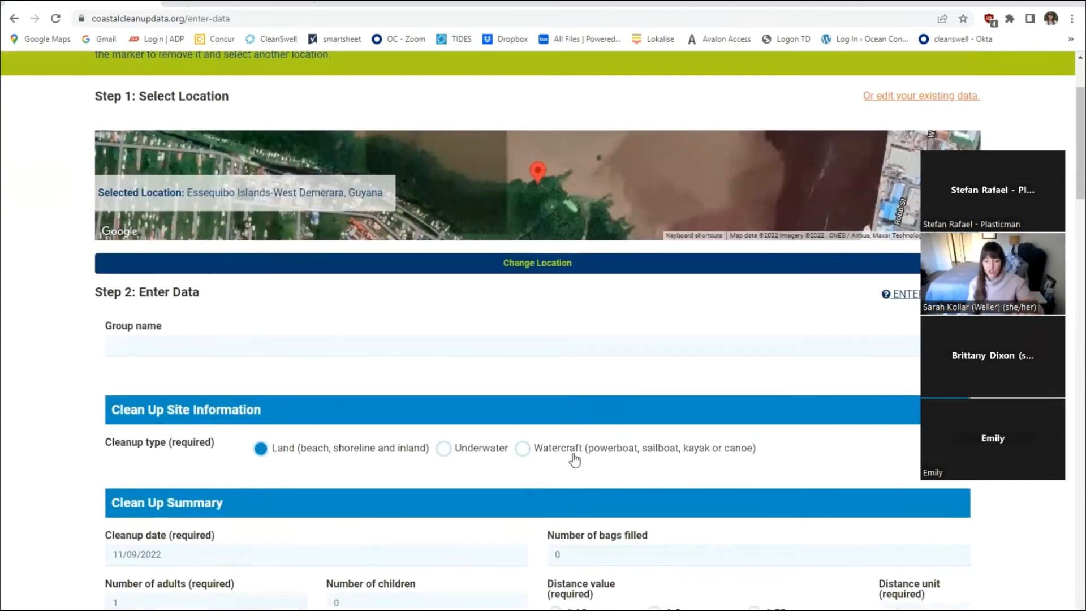
pyautogui.scroll(-2, 583, 459)
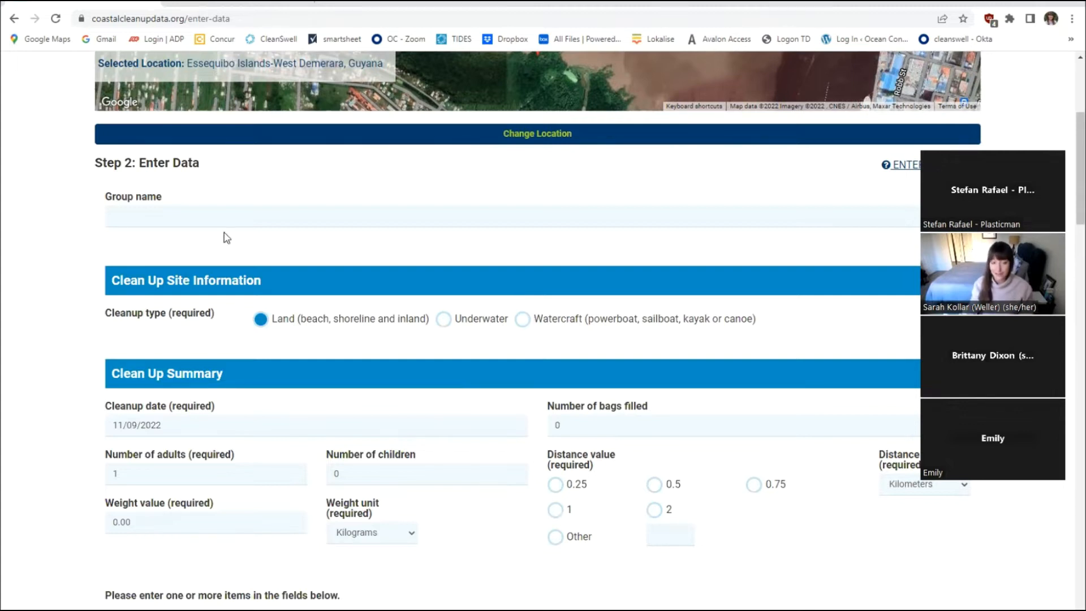
pyautogui.click(197, 216)
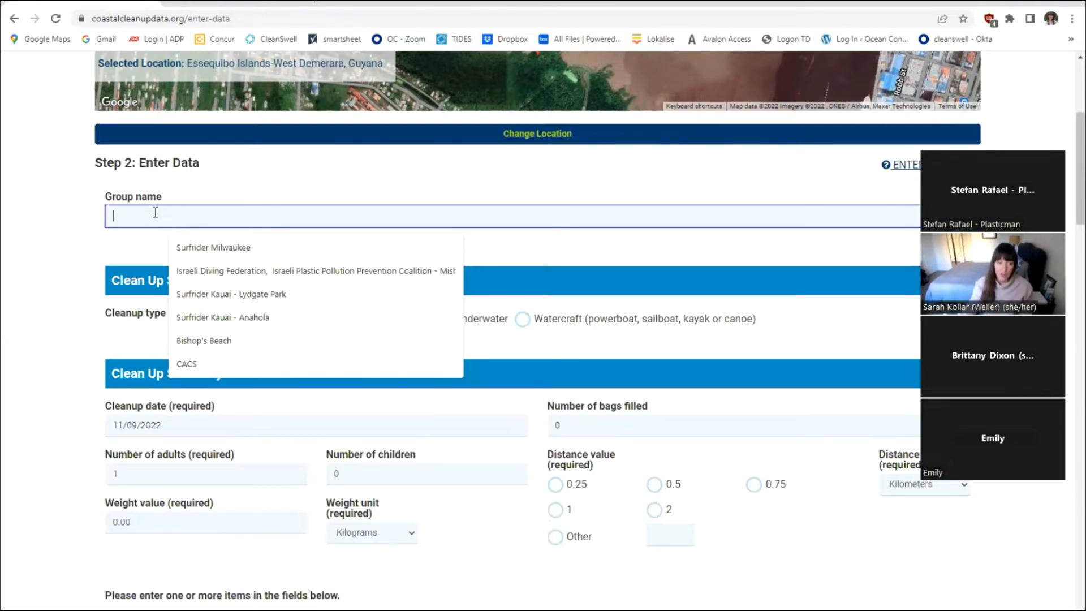
pyautogui.write('NTB N')
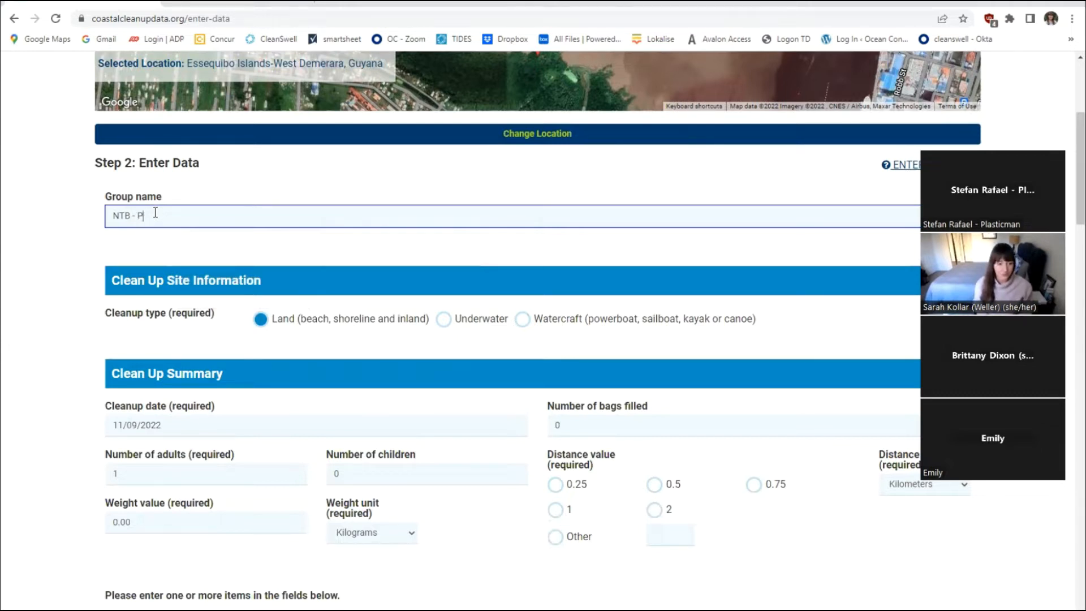
pyautogui.write('ParkTest')
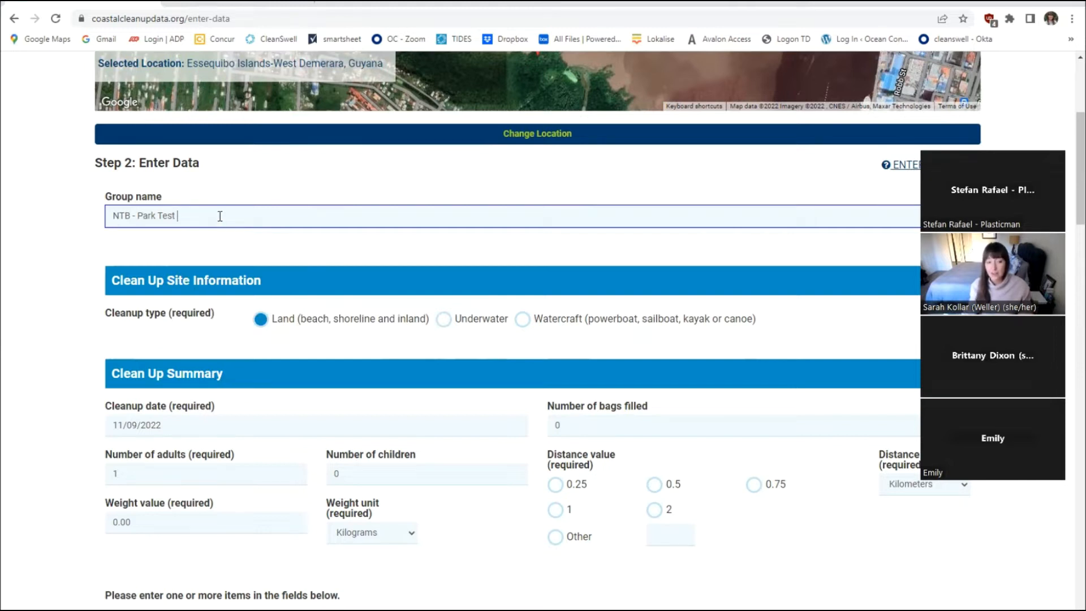
pyautogui.moveTo(220, 216); pyautogui.dragTo(85, 213)
pyautogui.click(237, 242)
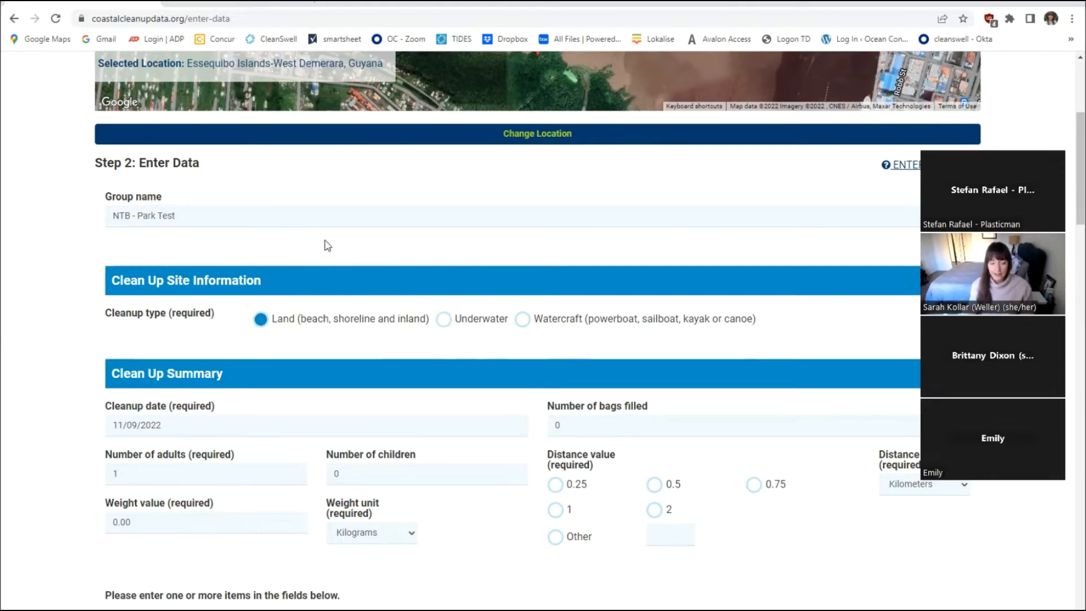
pyautogui.click(226, 217)
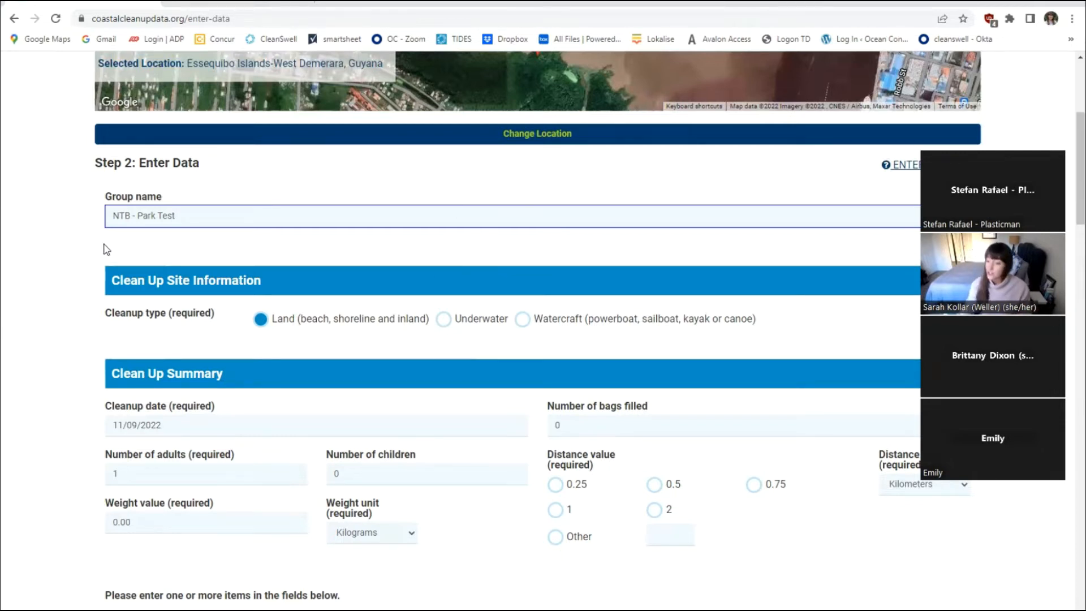
# Set the cleanup date to 09/17/2022 and the number of adults to 3
pyautogui.scroll(-1, 585, 373)
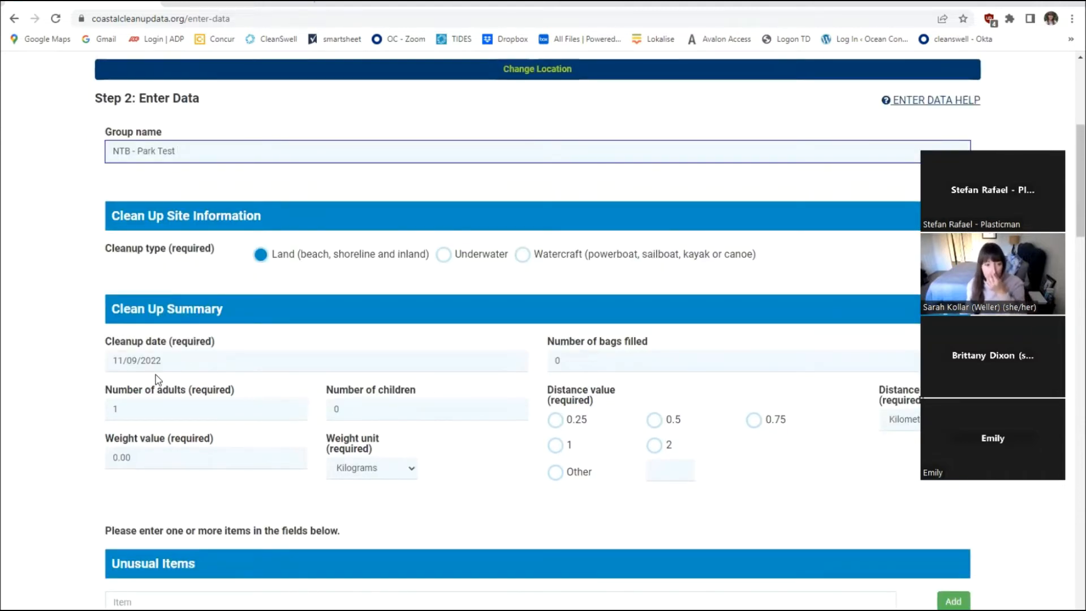
pyautogui.click(166, 363)
pyautogui.click(121, 386)
pyautogui.click(121, 387)
pyautogui.click(270, 459)
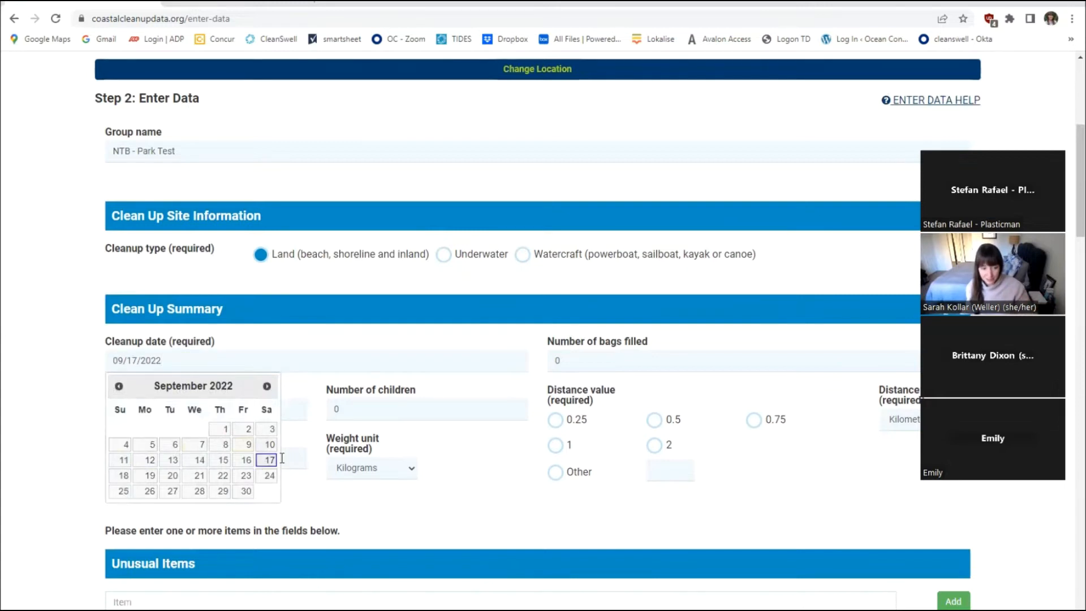
pyautogui.click(147, 407)
pyautogui.press('BackSpace')
pyautogui.write('3')
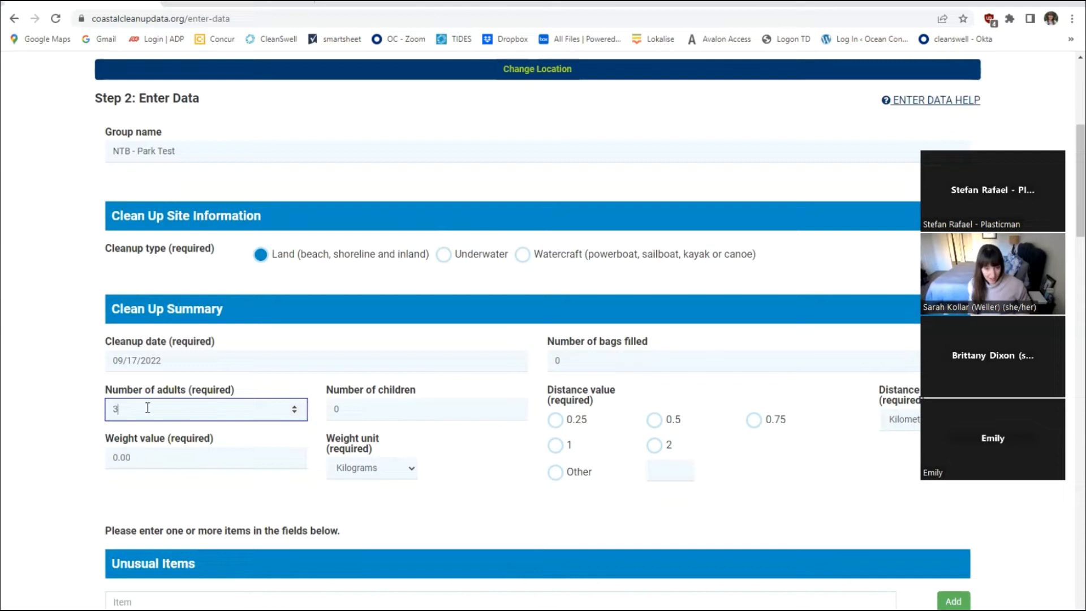
# Set the weight of collected trash to 5 and its unit to Pounds
pyautogui.press('Tab')
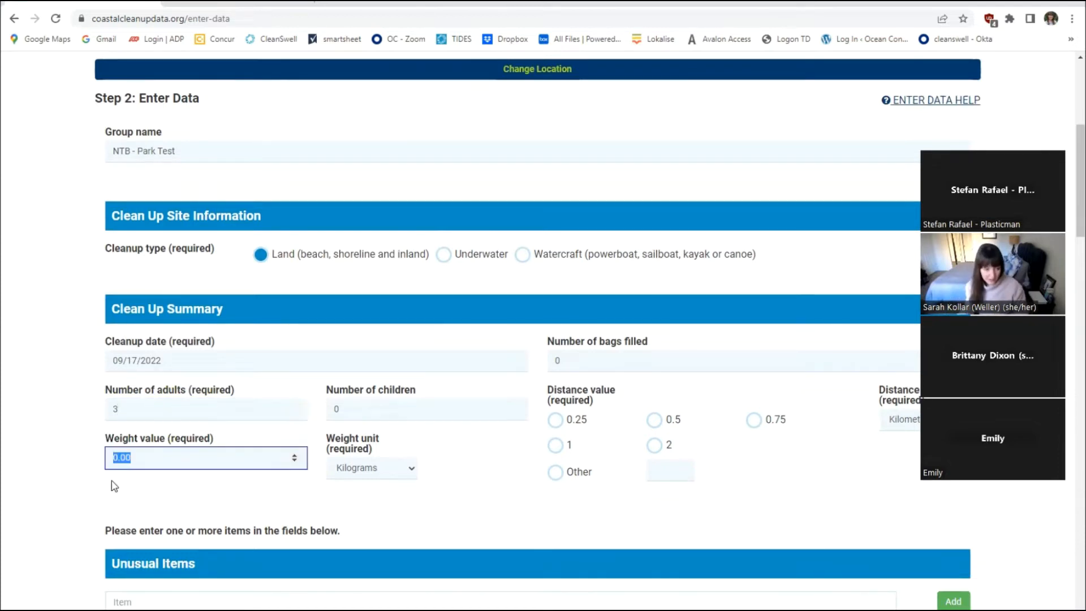
pyautogui.write('5')
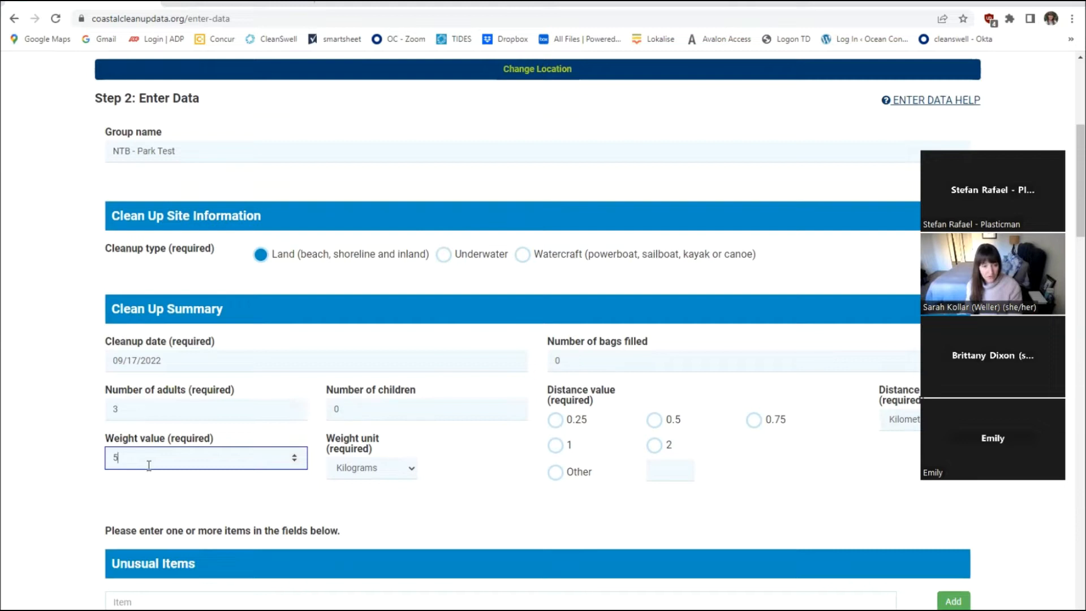
pyautogui.click(411, 467)
pyautogui.click(364, 497)
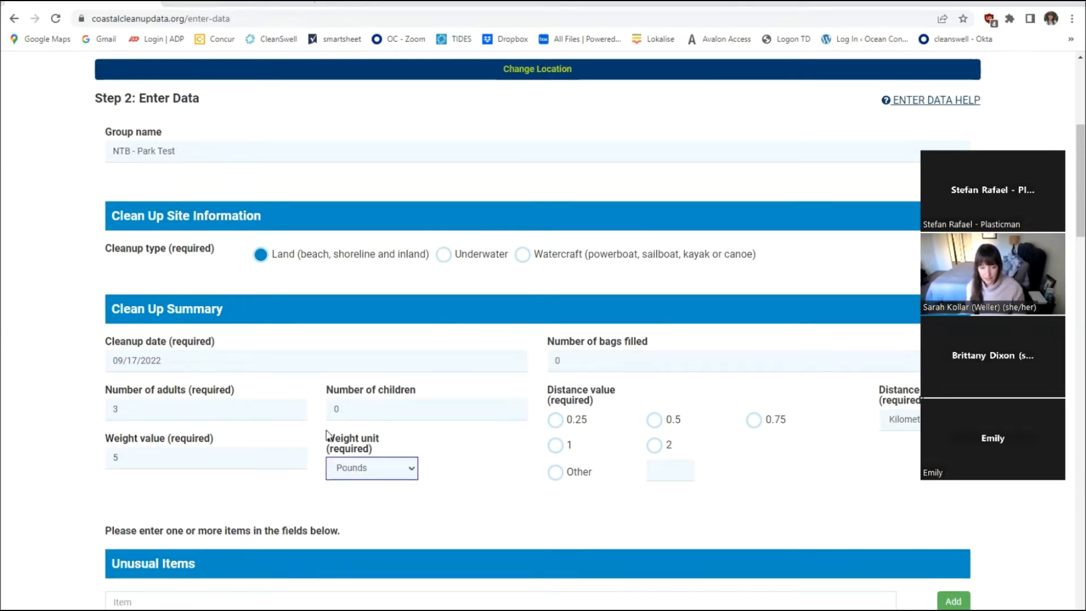
# Set the cleanup distance to 0.5 and its unit to Miles, leaving the number of bags filled at 0
pyautogui.click(586, 363)
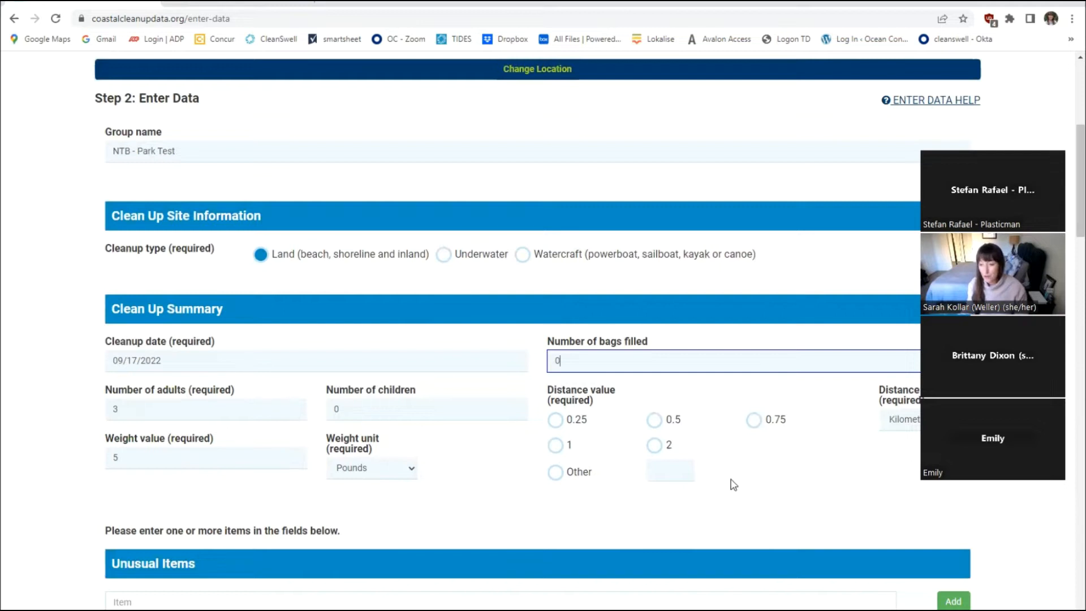
pyautogui.click(655, 421)
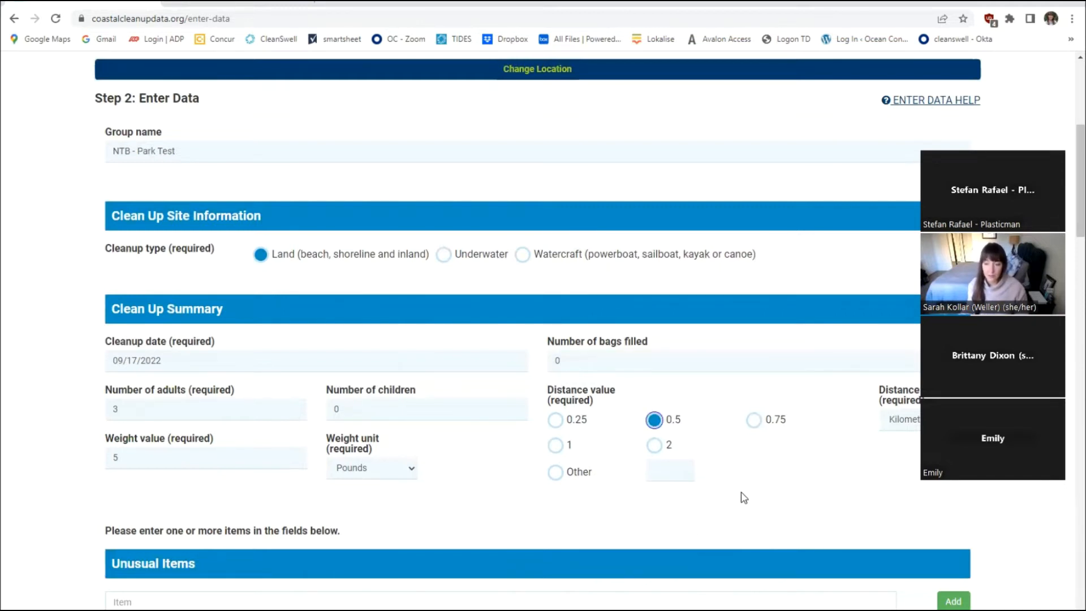
pyautogui.click(901, 423)
pyautogui.click(901, 456)
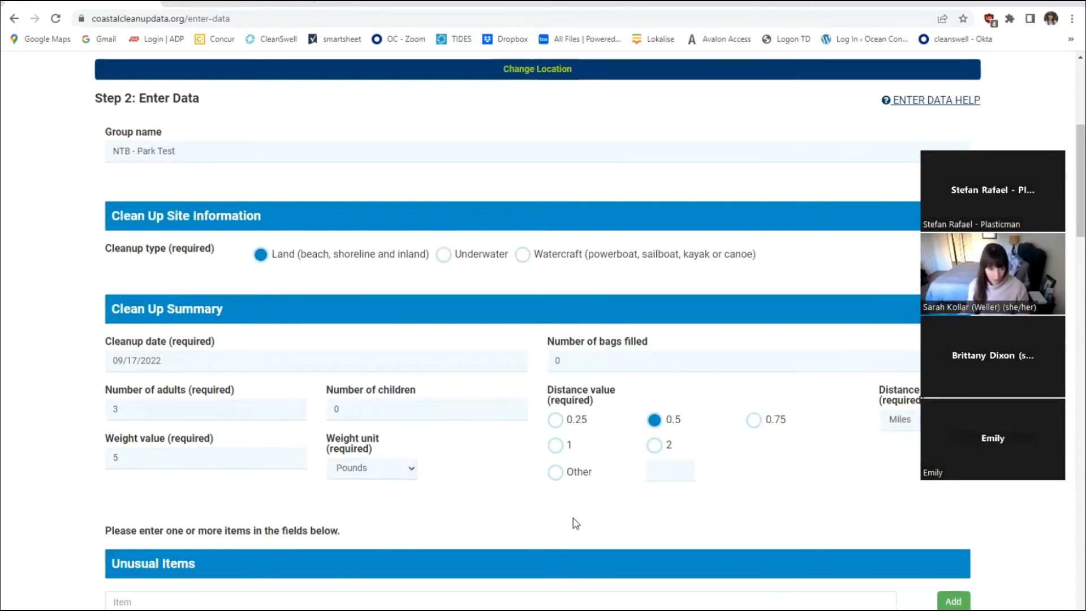
# Add "umbrella" as an unusual item found at the cleanup
pyautogui.scroll(-5, 543, 500)
pyautogui.scroll(-2, 555, 393)
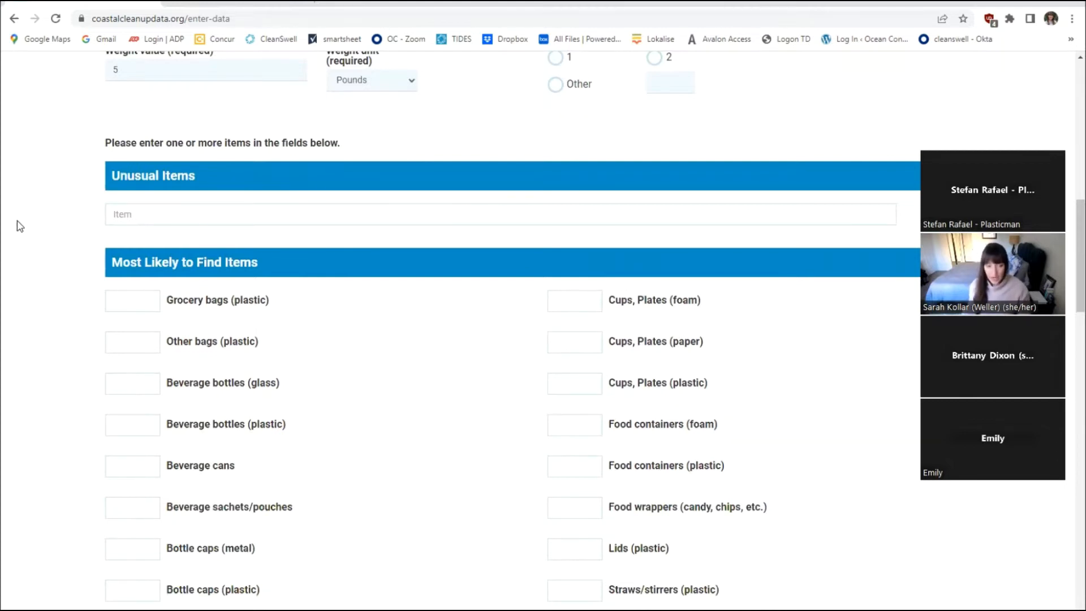
pyautogui.click(138, 214)
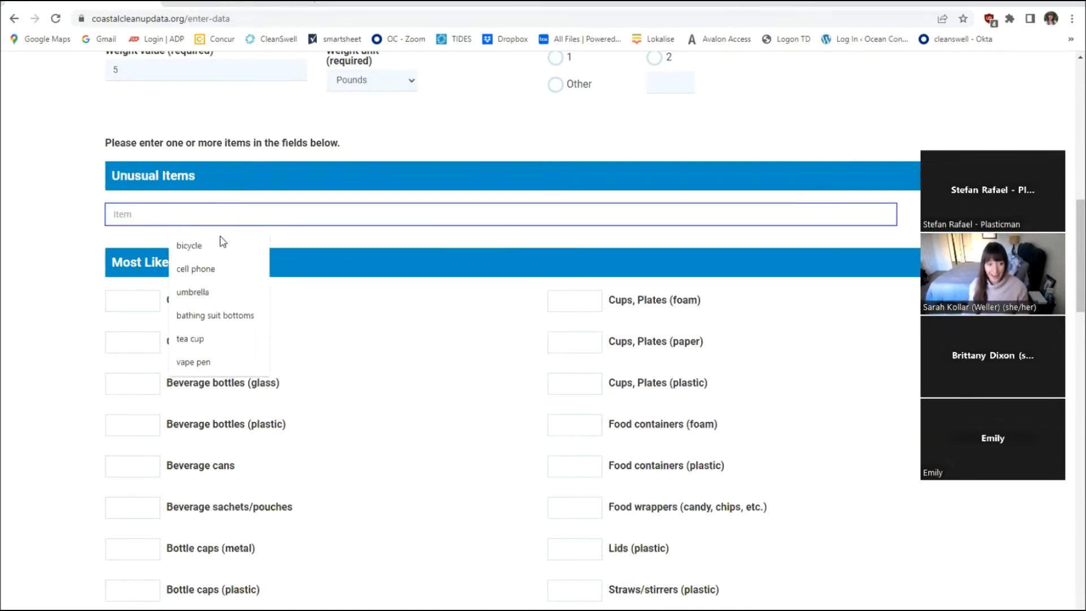
pyautogui.click(190, 293)
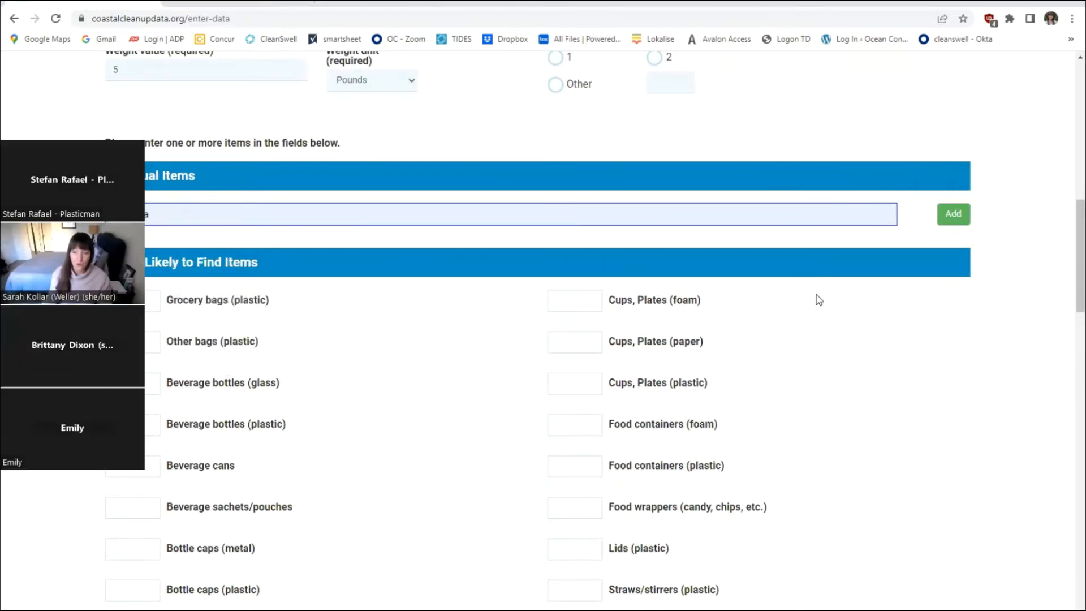
pyautogui.click(960, 218)
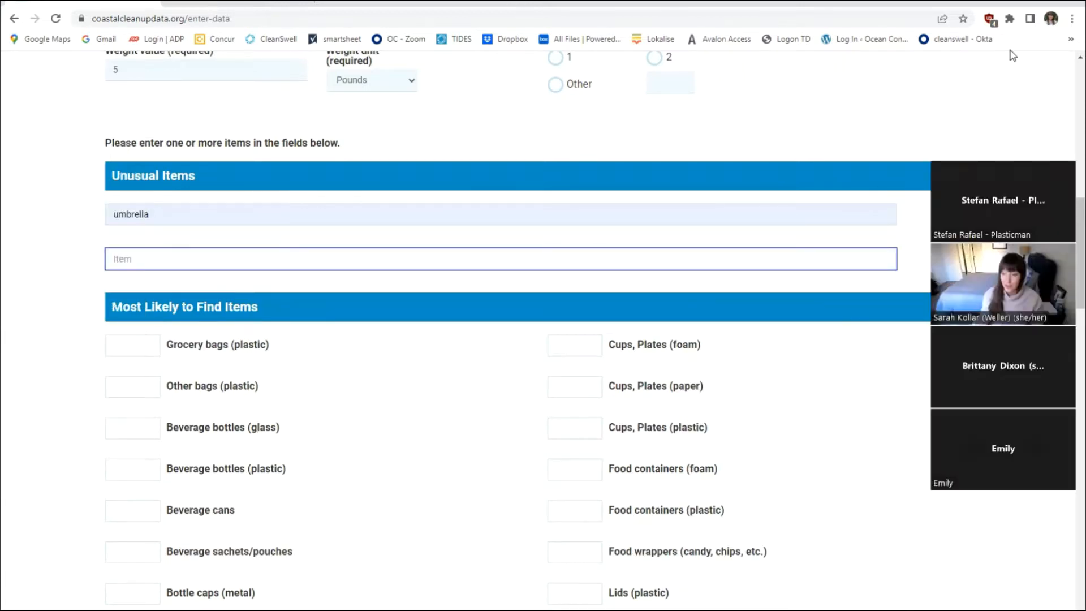
# Record 3 plastic grocery bags, 3 plastic beverage bottles and 4 beverage cans in the Most Likely to Find Items section
pyautogui.scroll(-3, 637, 383)
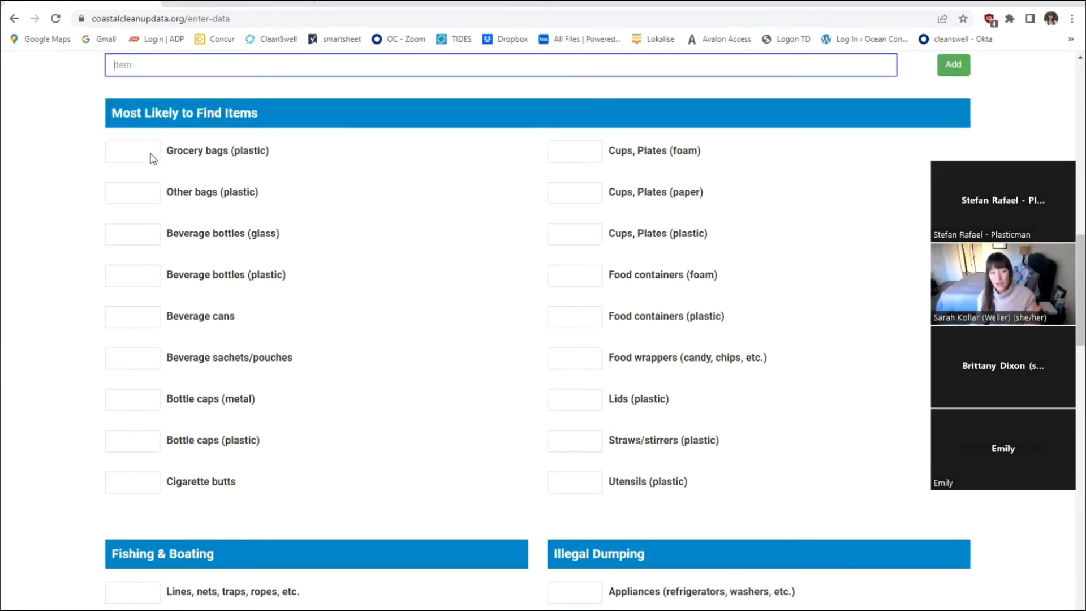
pyautogui.click(121, 150)
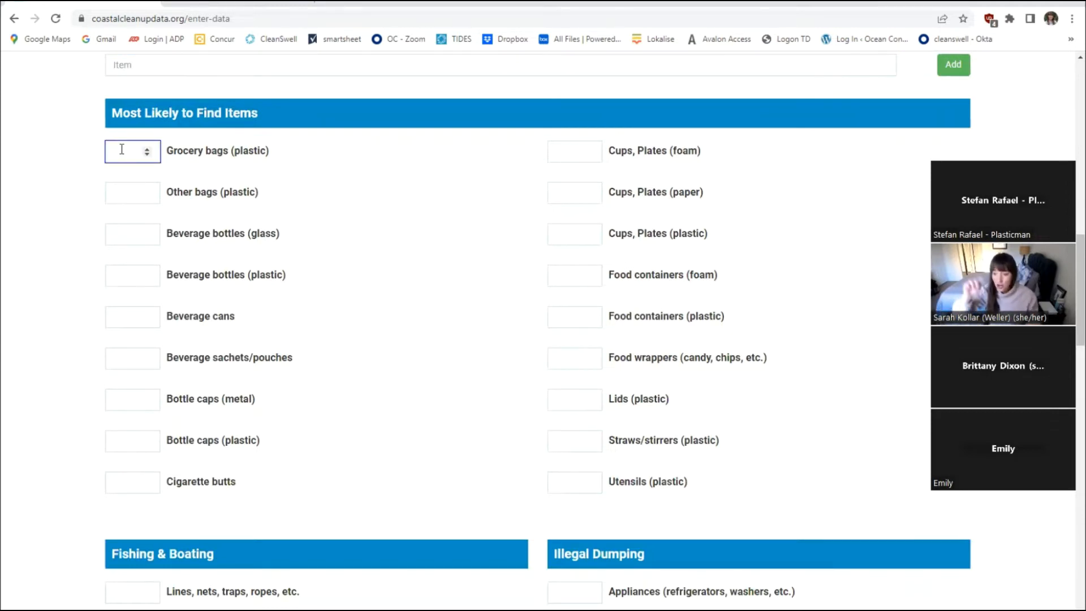
pyautogui.write('3')
pyautogui.press('Tab')
pyautogui.press('Tab')
pyautogui.press('Tab')
pyautogui.write('3')
pyautogui.press('Tab')
pyautogui.write('4')
# Record 4 cigarette butts and 1 paper item for Cups, Plates in the Most Likely to Find Items section
pyautogui.press('Tab')
pyautogui.press('Tab')
pyautogui.press('Tab')
pyautogui.press('Tab')
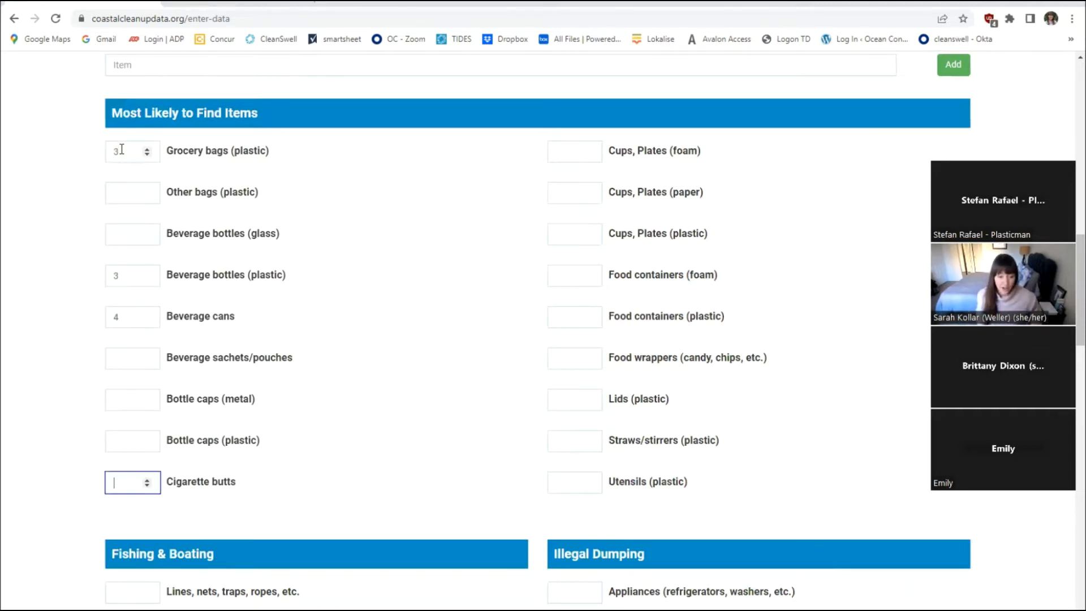
pyautogui.press('Tab')
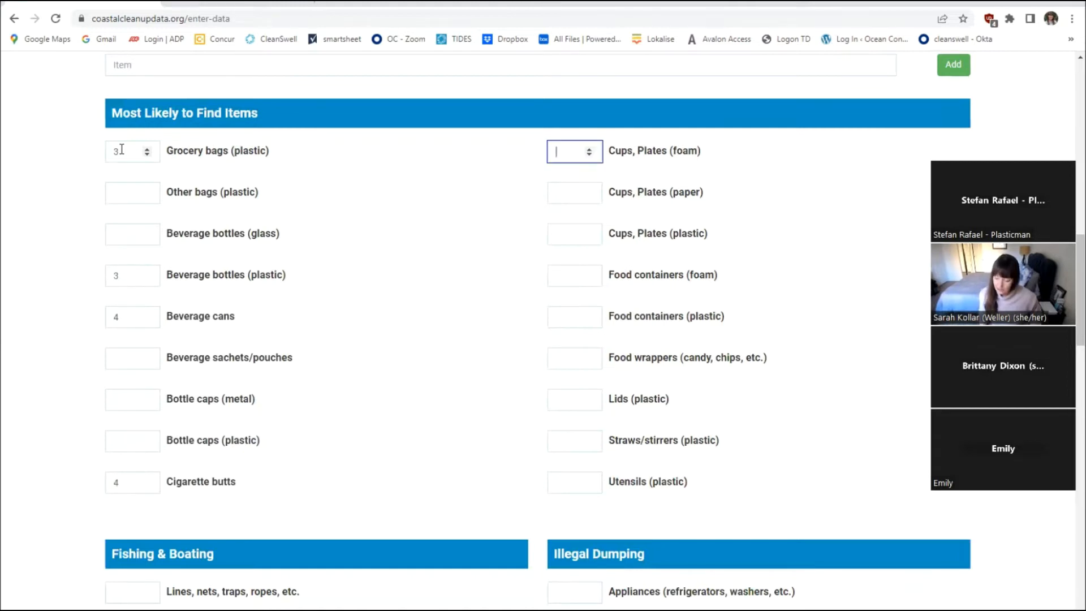
pyautogui.press('Tab')
pyautogui.write('1')
pyautogui.press('Tab')
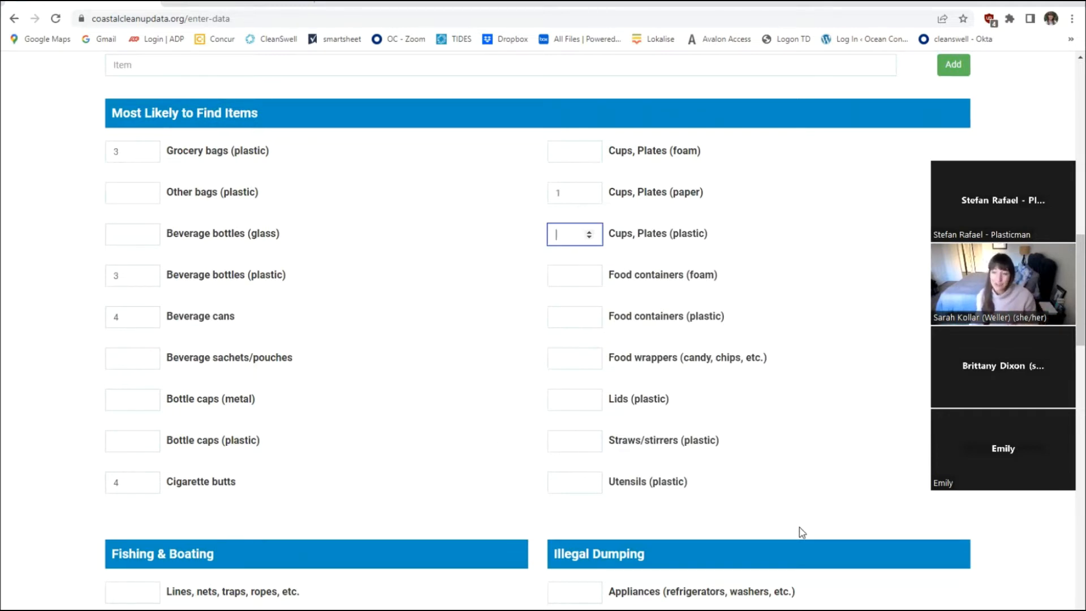
pyautogui.scroll(-2, 799, 531)
pyautogui.scroll(-2, 802, 533)
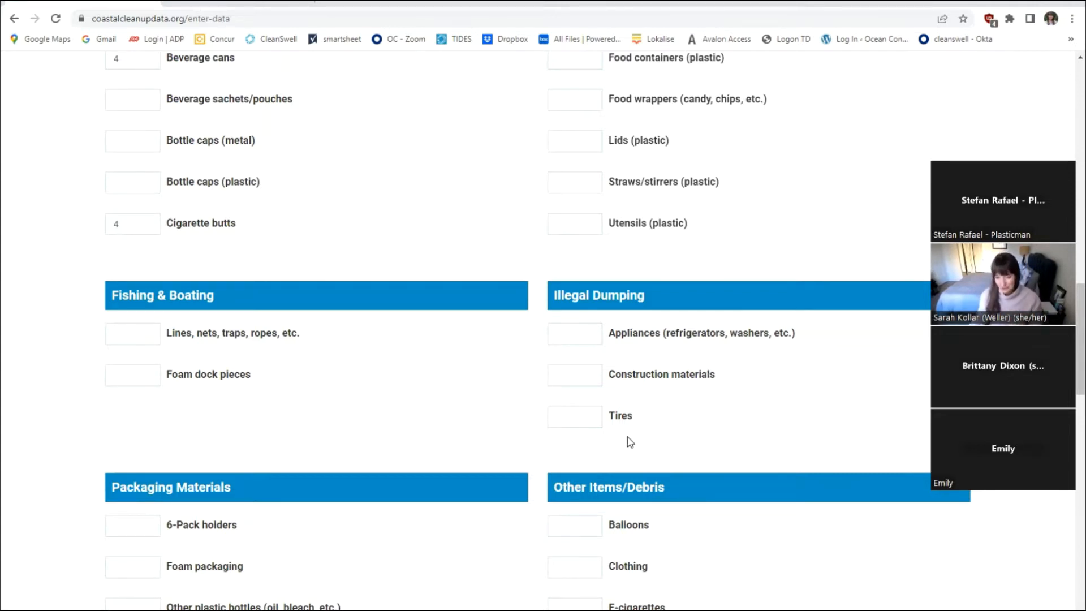
# Record 1 for Construction materials and 1 for Tires in the Illegal Dumping section, leaving Appliances blank
pyautogui.click(579, 377)
pyautogui.write('1')
pyautogui.click(567, 415)
pyautogui.write('1')
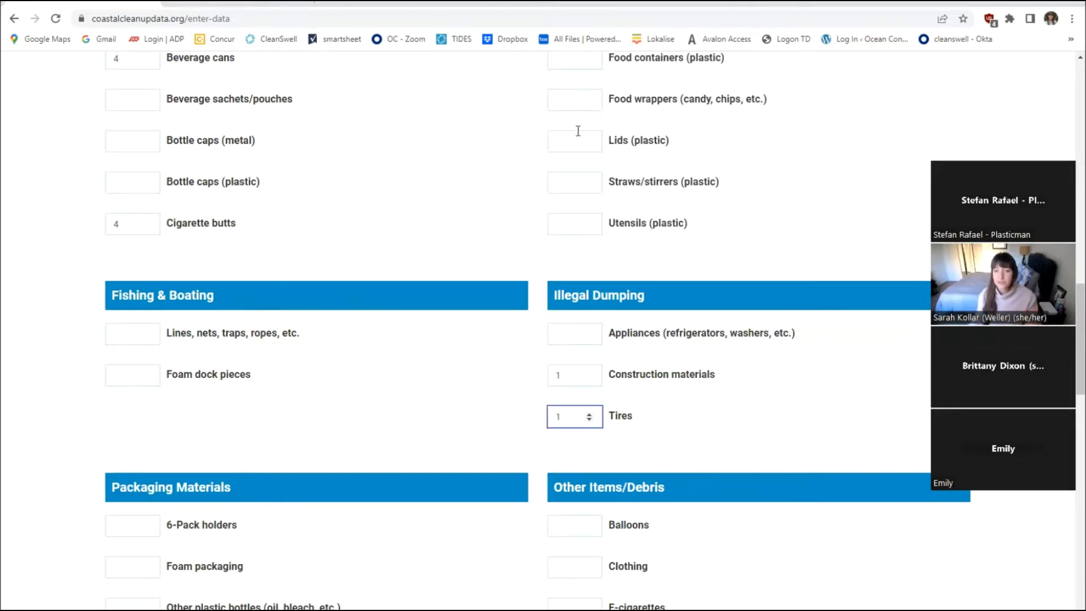
pyautogui.click(577, 338)
pyautogui.write('0')
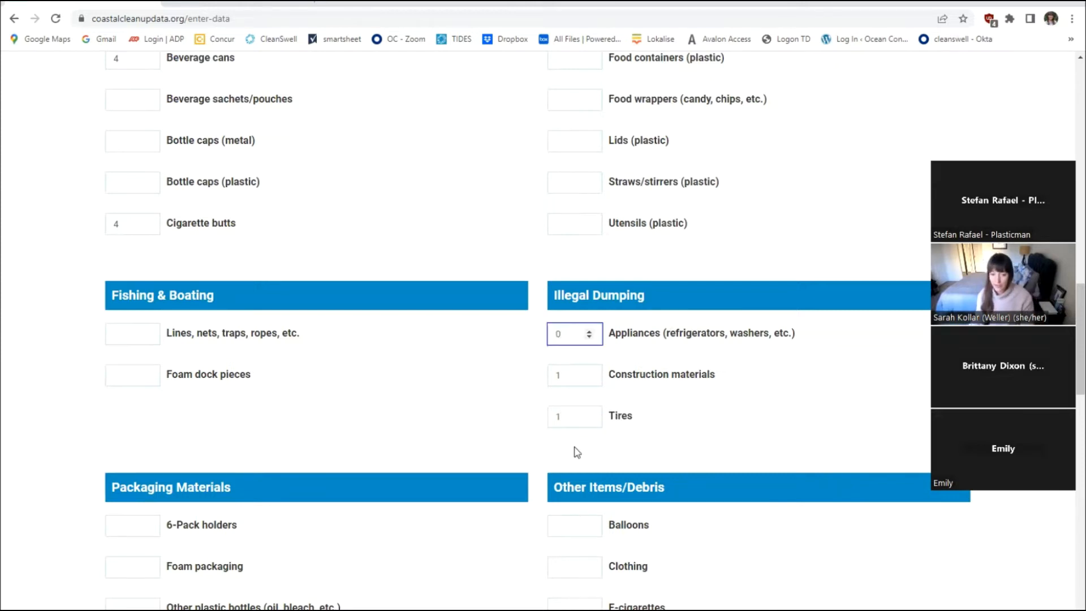
pyautogui.press('BackSpace')
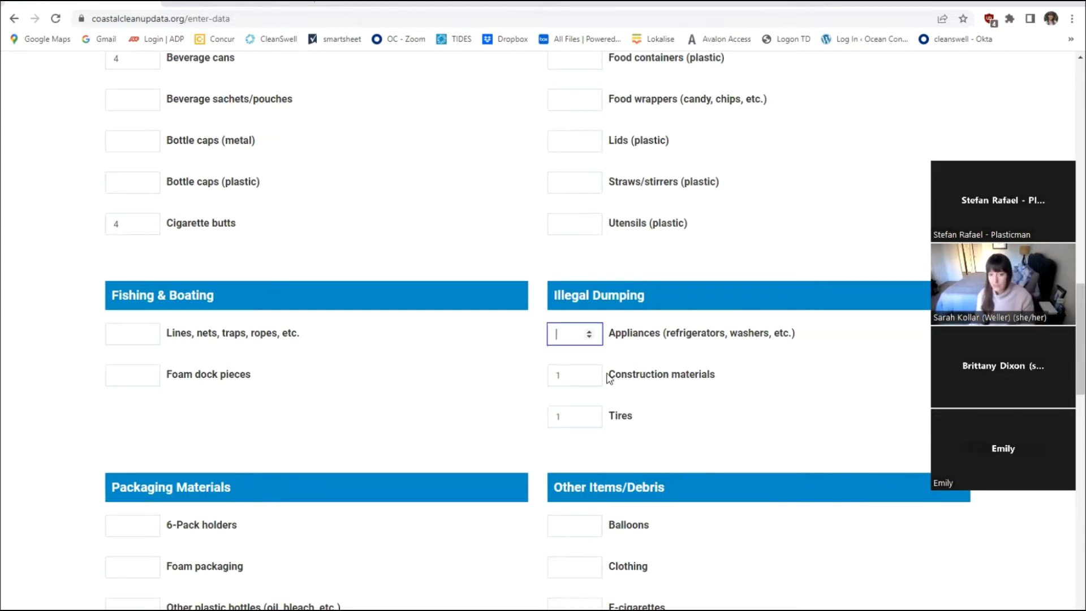
# Record 13 pieces of foam packaging in the Packaging Materials section
pyautogui.scroll(-5, 260, 516)
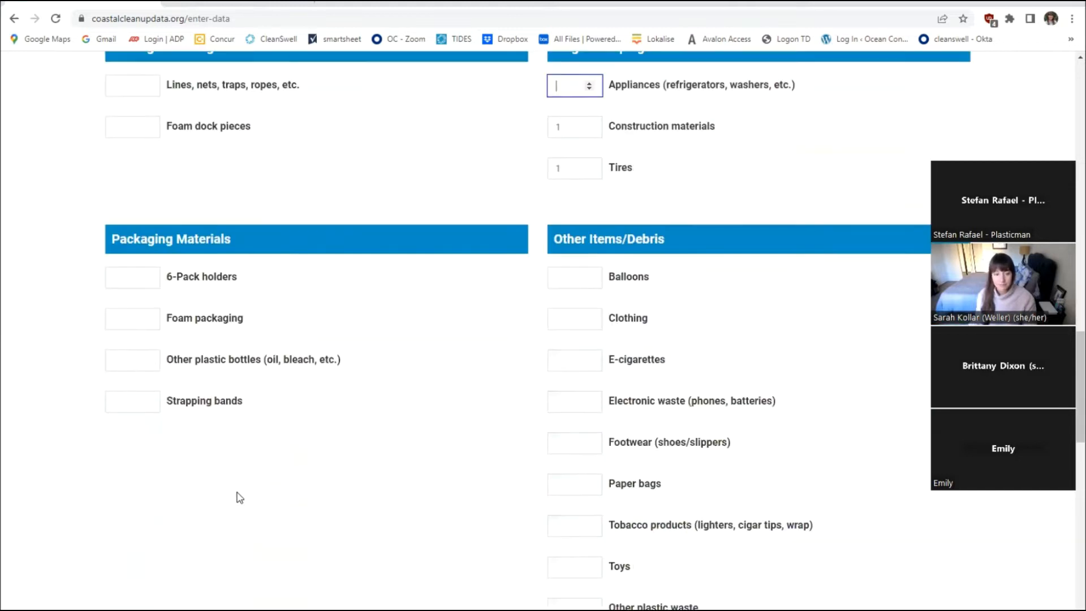
pyautogui.scroll(-1, 284, 496)
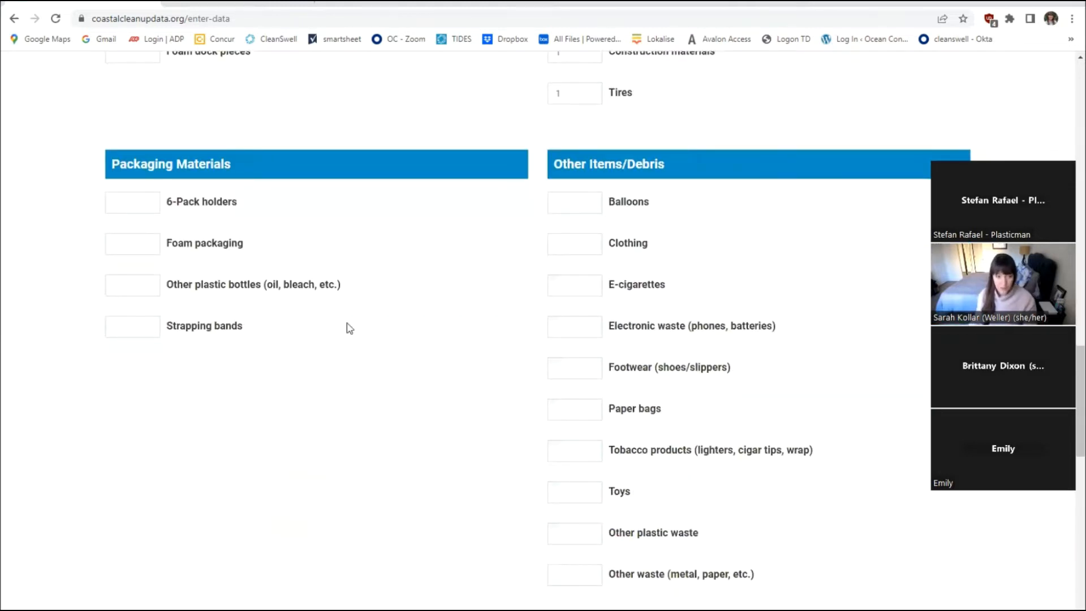
pyautogui.click(121, 240)
pyautogui.write('10')
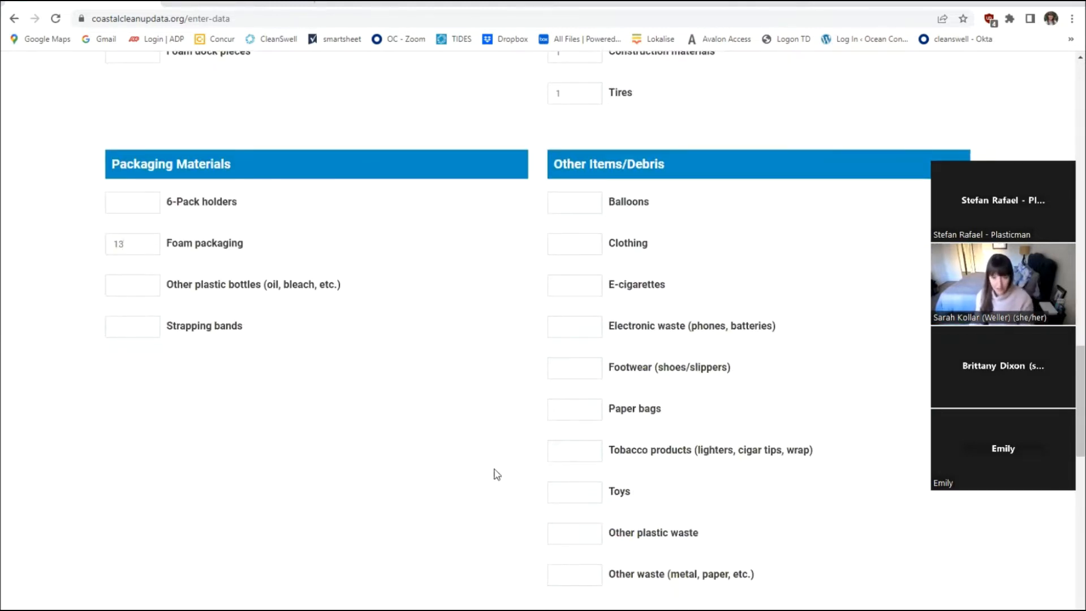
pyautogui.scroll(-4, 412, 451)
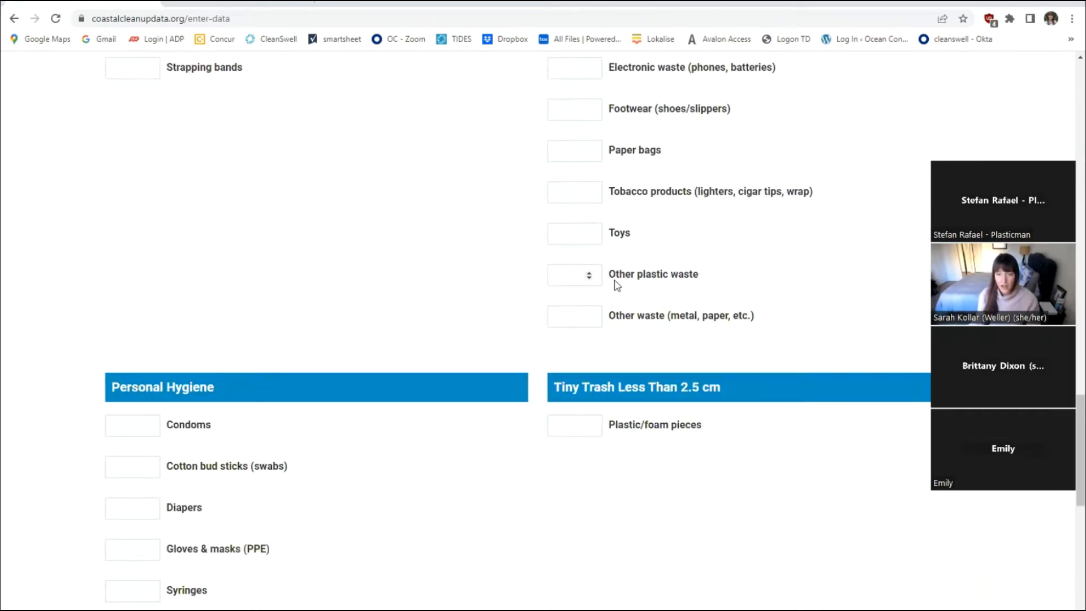
pyautogui.click(569, 275)
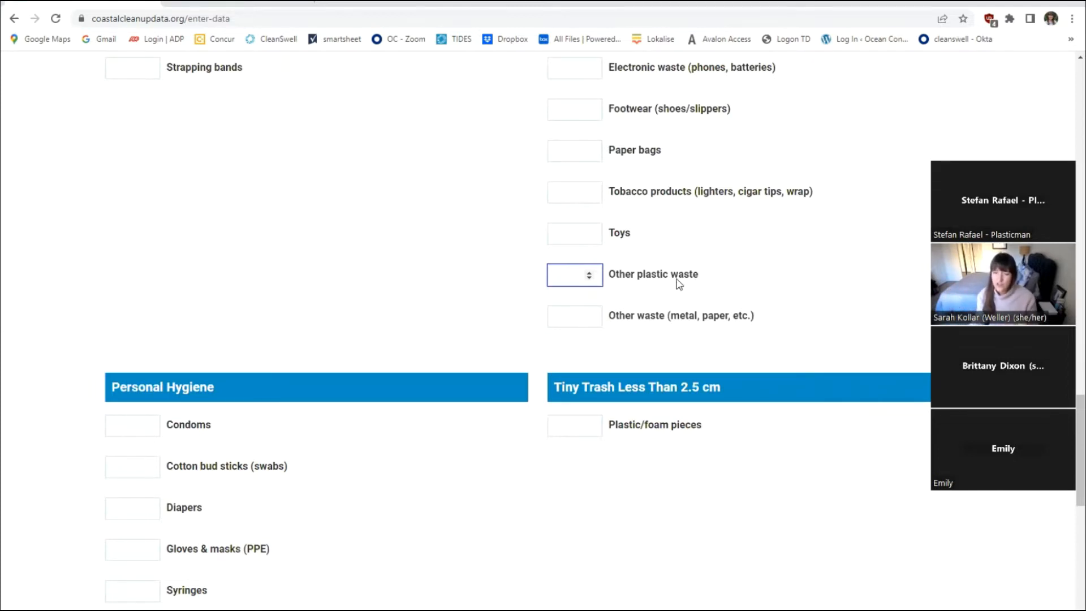
pyautogui.press('Tab')
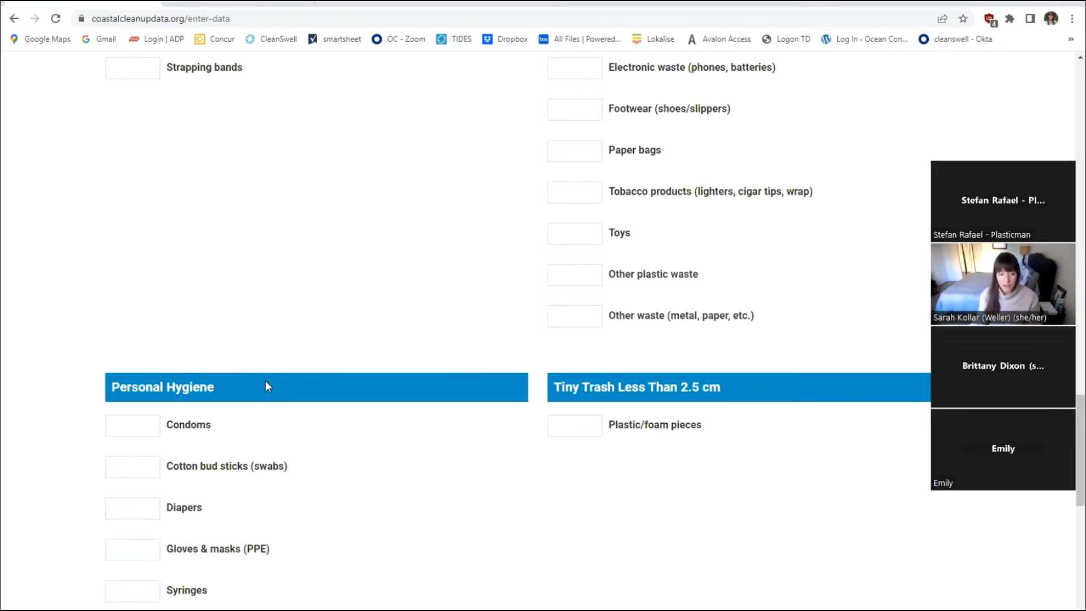
# Record "rubber pieces" with a quantity of 40 under Other Items Not Listed and add another blank item row
pyautogui.scroll(-8, 266, 382)
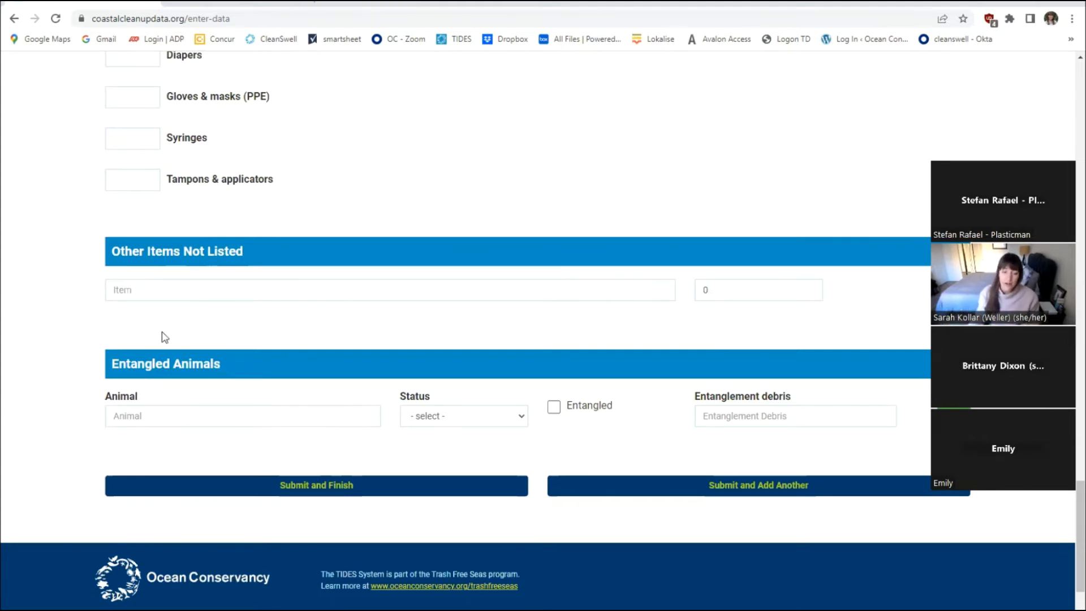
pyautogui.click(167, 289)
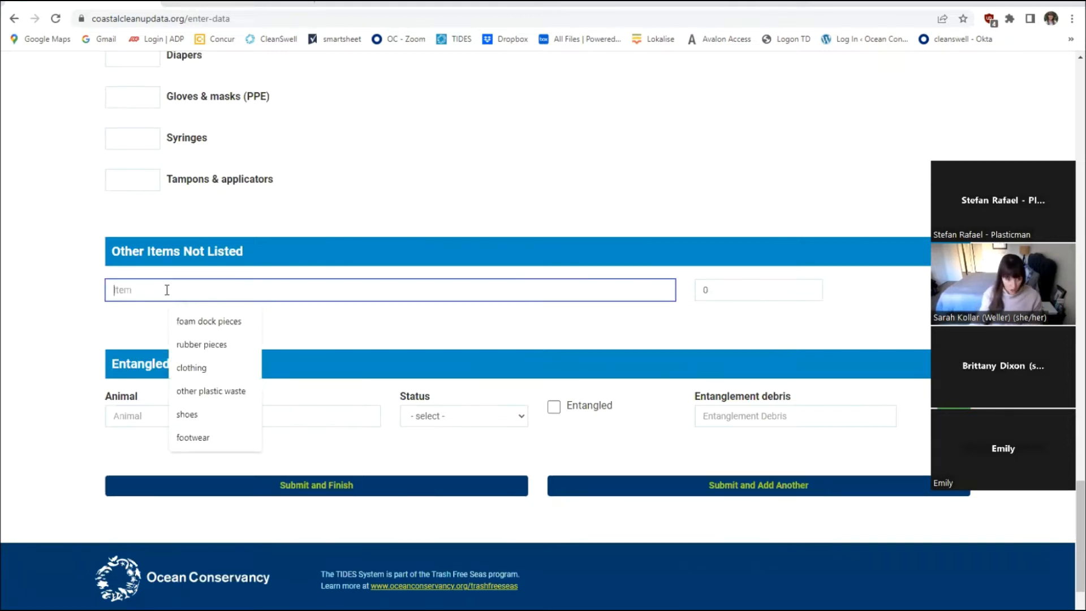
pyautogui.click(201, 345)
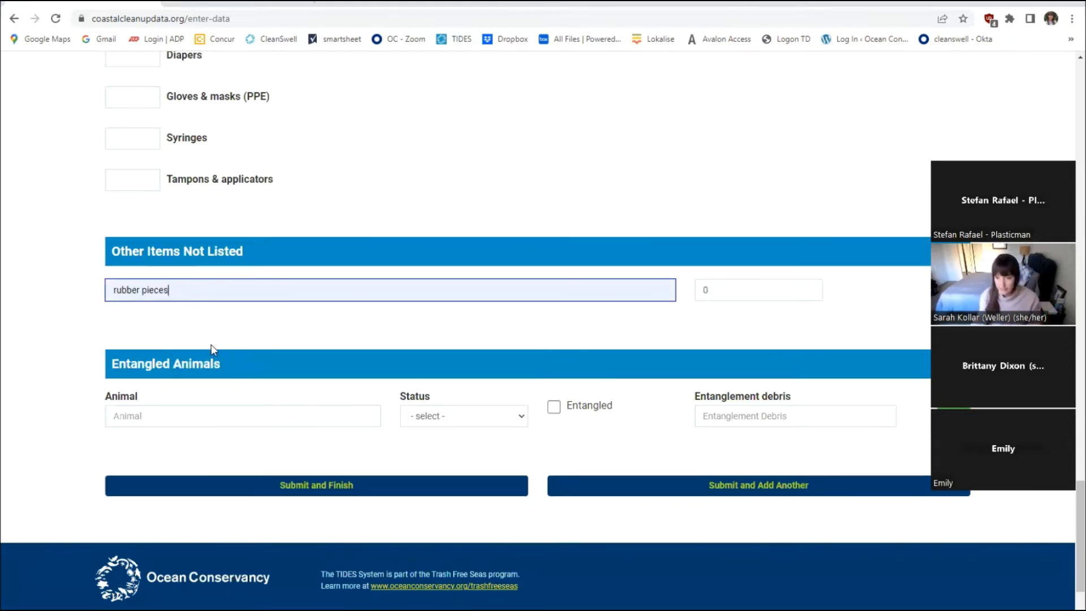
pyautogui.click(709, 298)
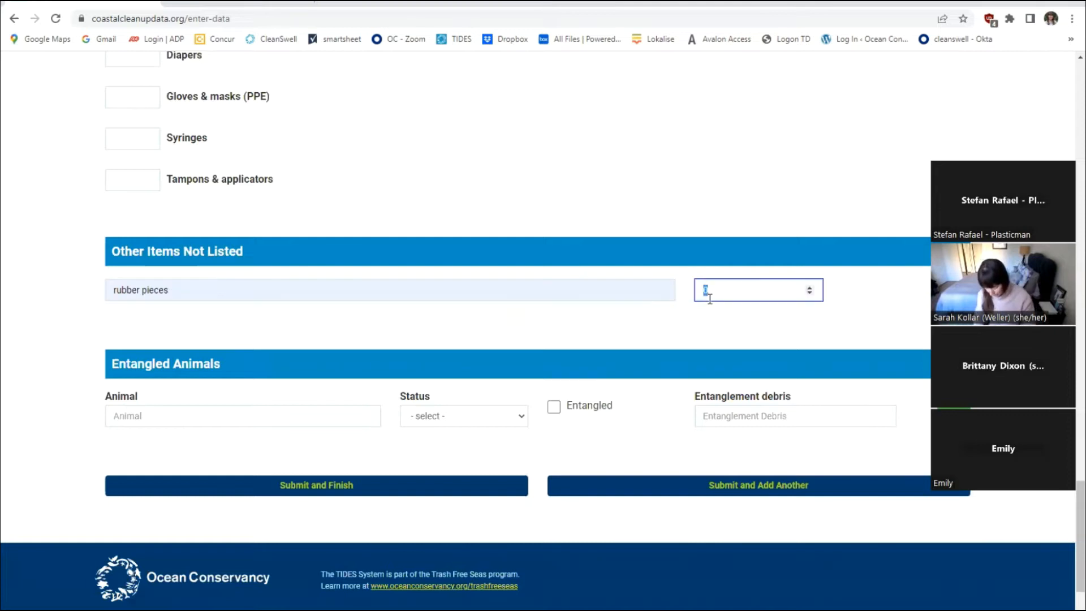
pyautogui.press('BackSpace')
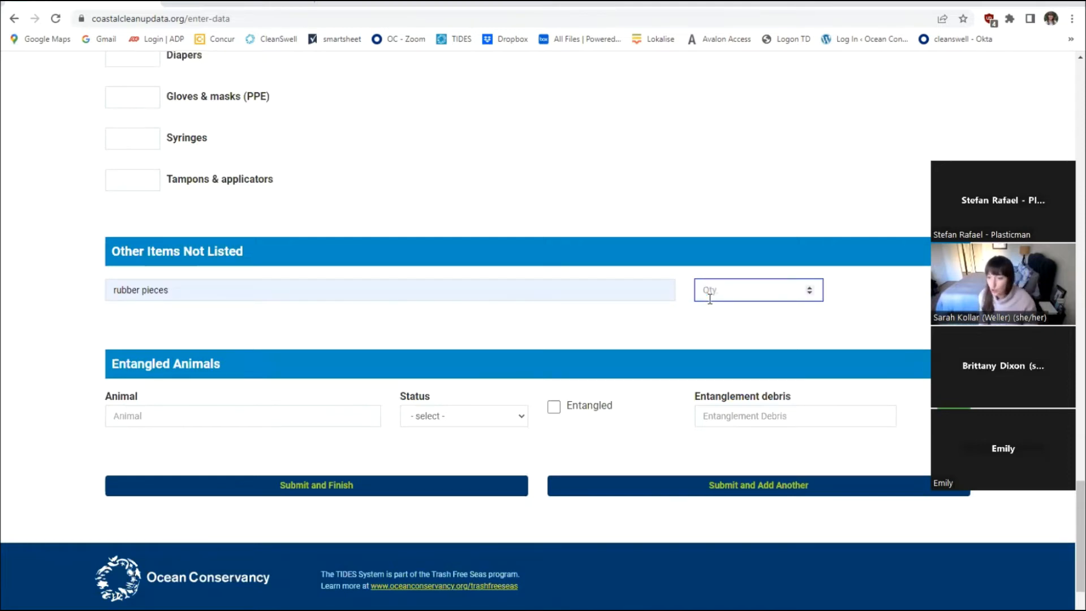
pyautogui.write('40')
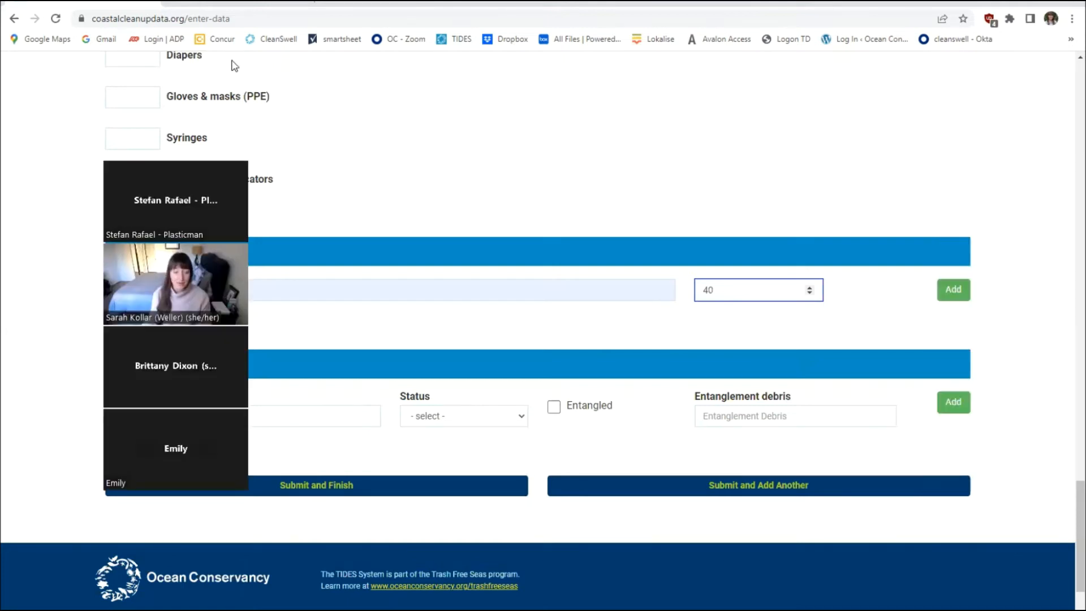
pyautogui.click(952, 296)
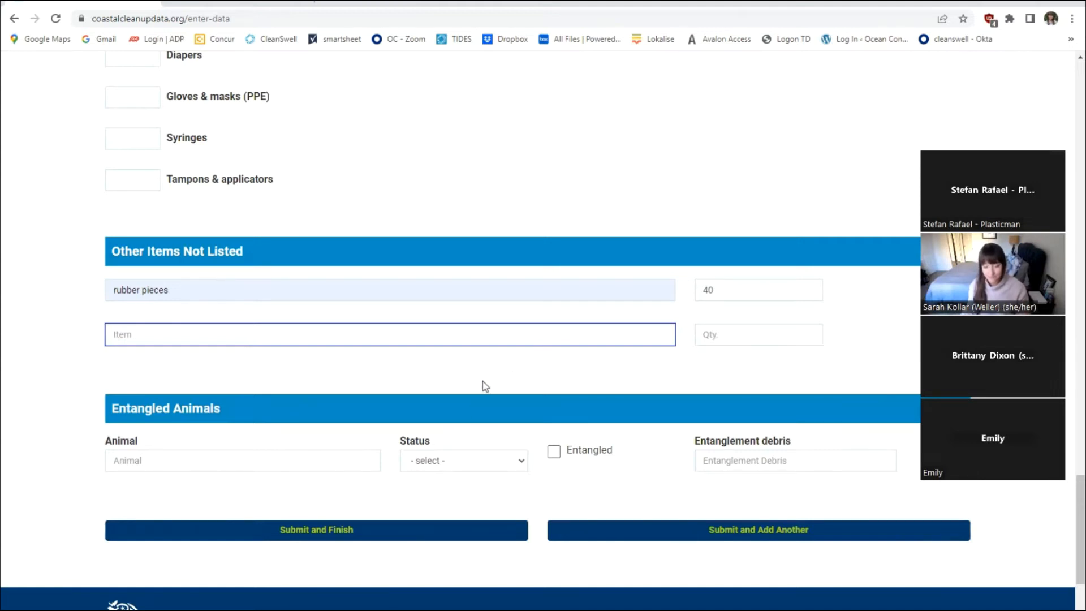
# Enter "pelican" as the animal in the Entangled Animals section
pyautogui.scroll(-2, 485, 444)
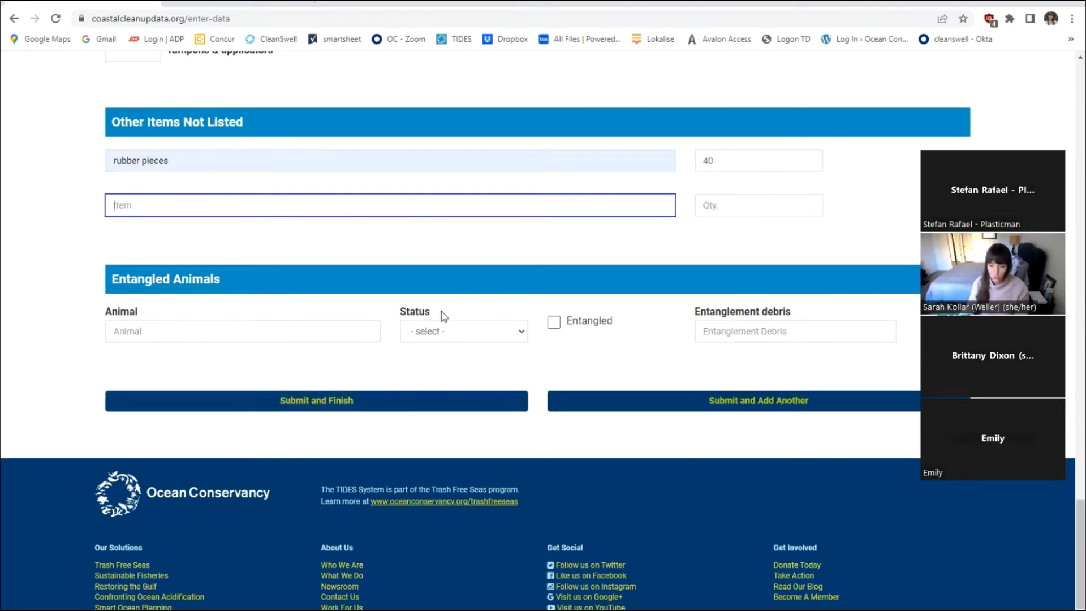
pyautogui.click(472, 41)
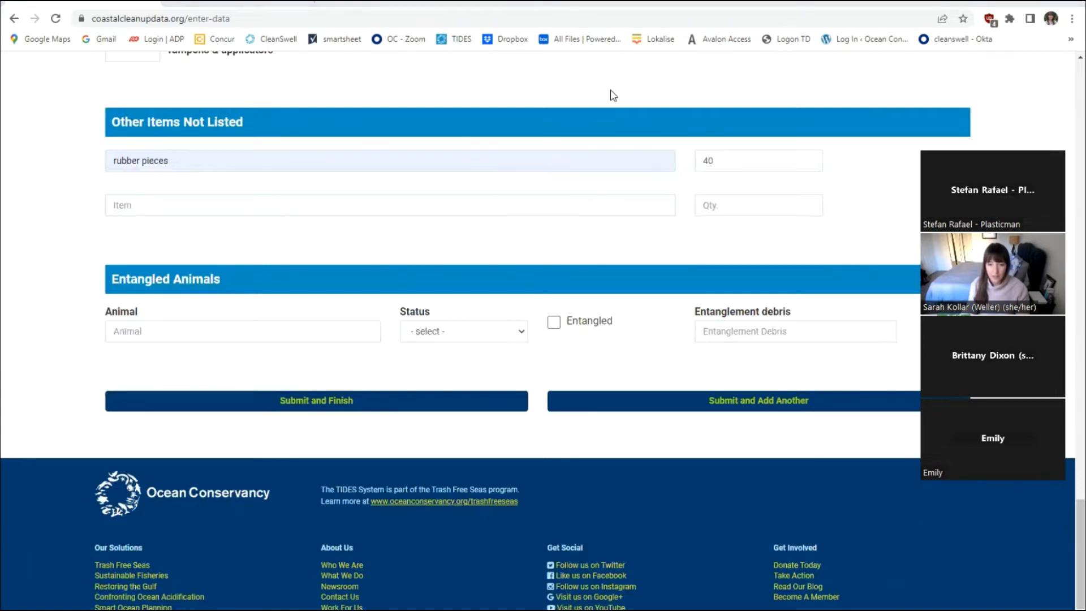
pyautogui.click(144, 330)
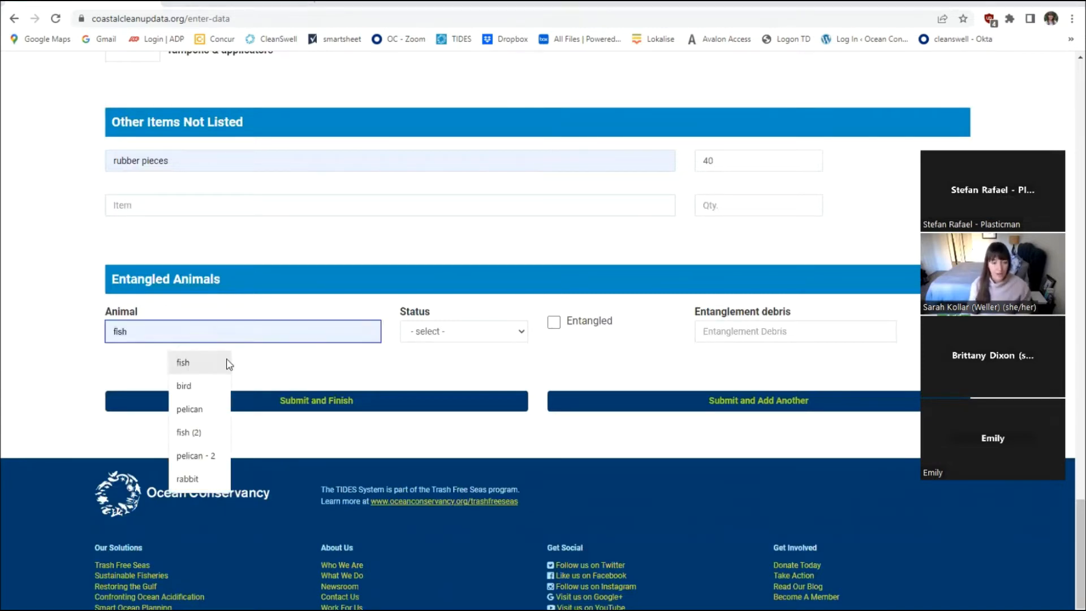
pyautogui.click(209, 310)
pyautogui.click(147, 330)
pyautogui.write('2')
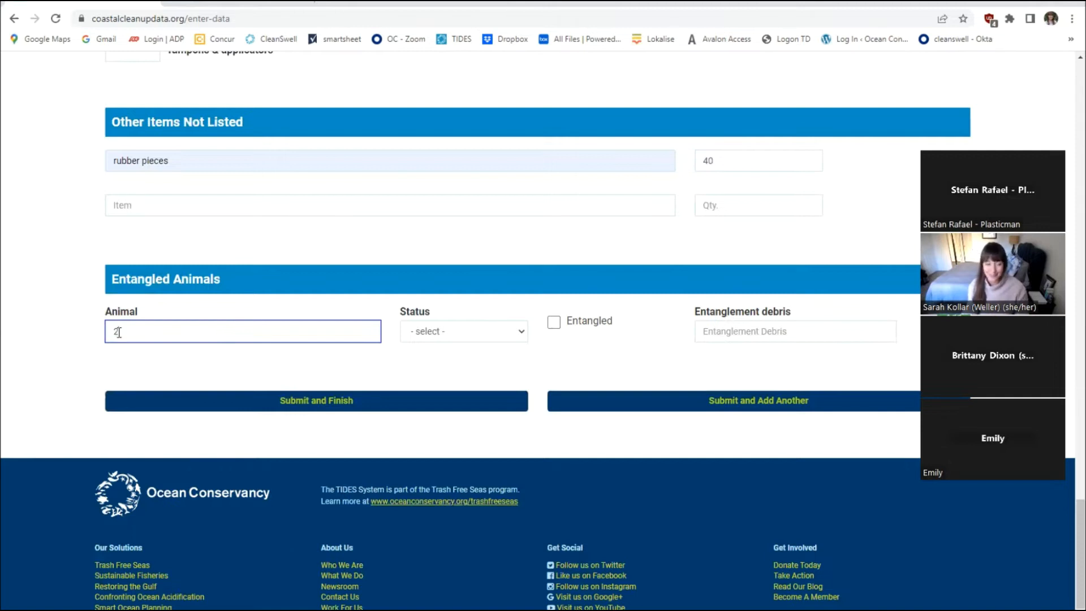
pyautogui.press('BackSpace')
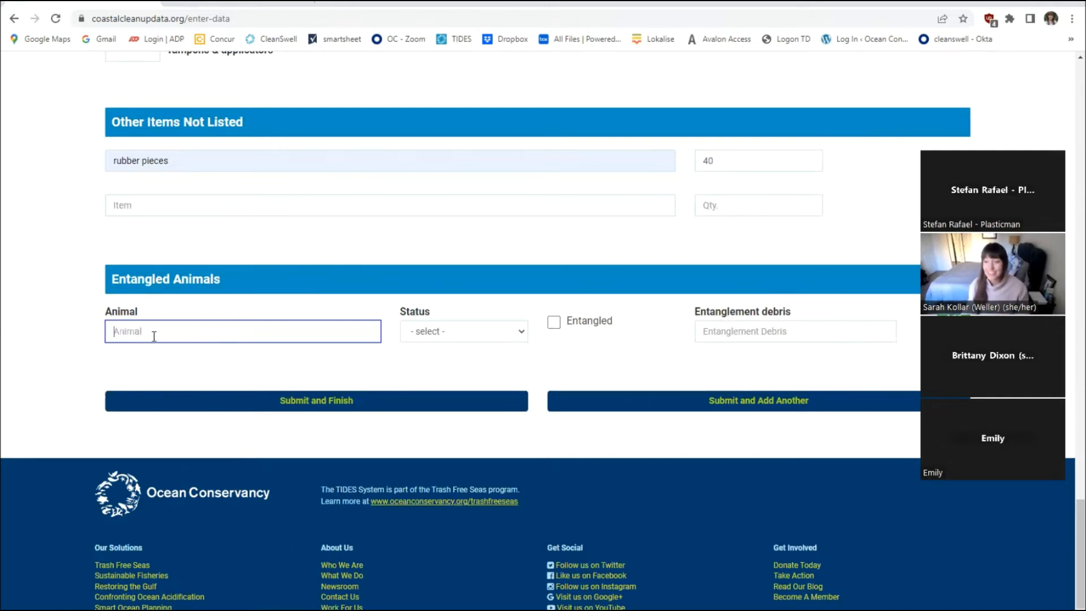
pyautogui.write('pelican')
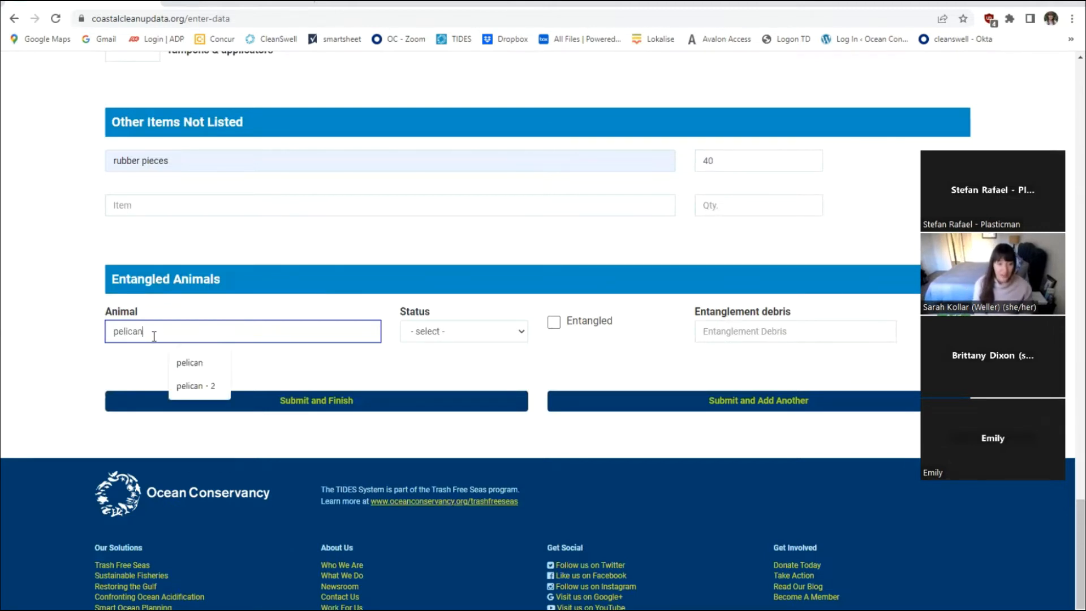
pyautogui.click(184, 364)
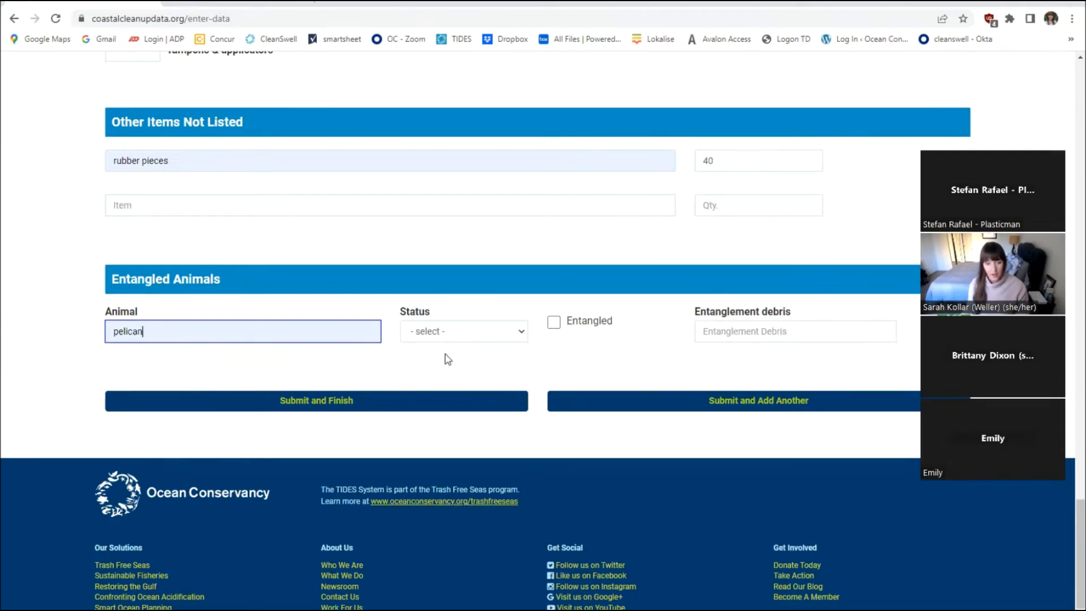
# Set the pelican's status to Injured and mark it as entangled
pyautogui.click(450, 333)
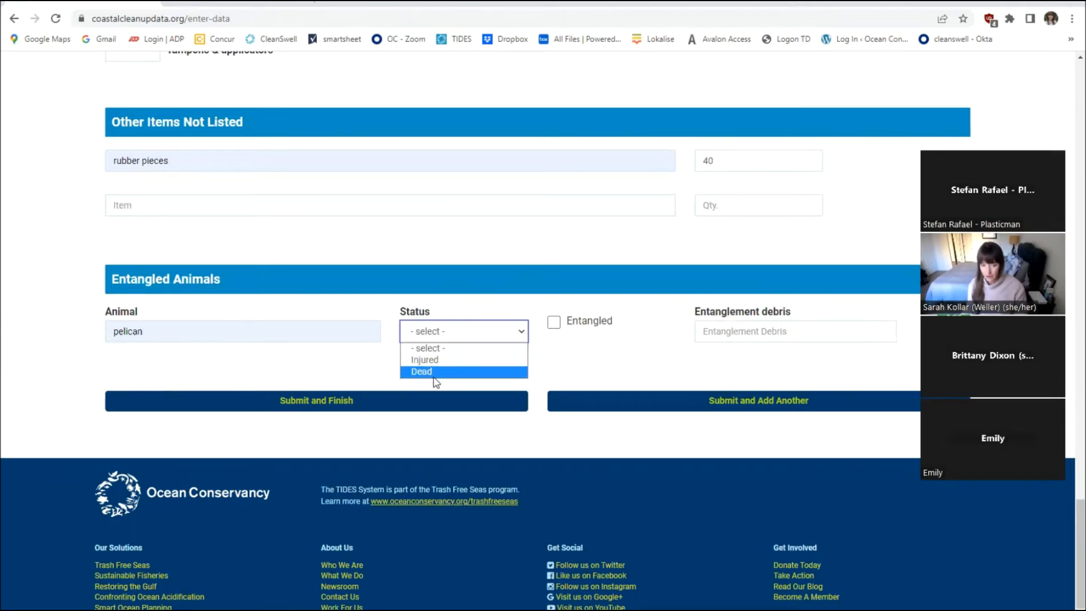
pyautogui.click(439, 360)
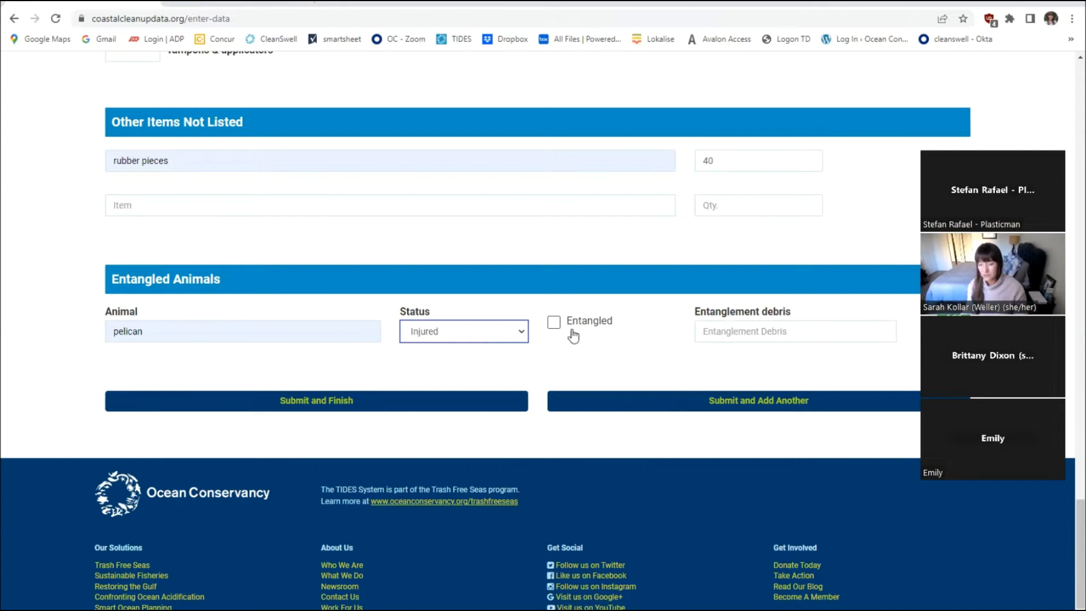
pyautogui.click(553, 321)
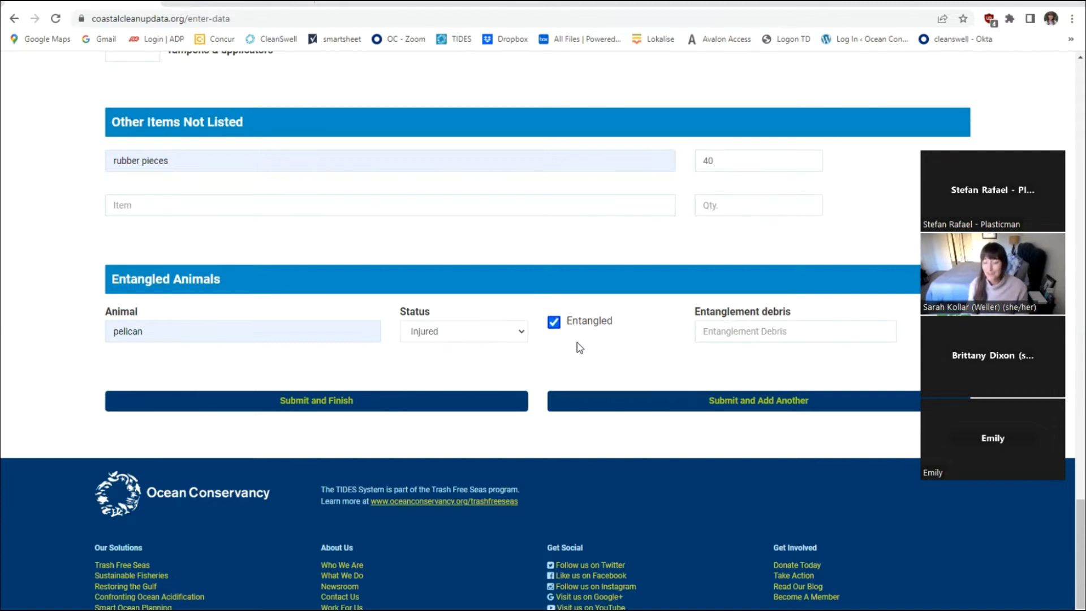
# Enter "fishing line & rope" as the pelican's entanglement debris
pyautogui.click(714, 333)
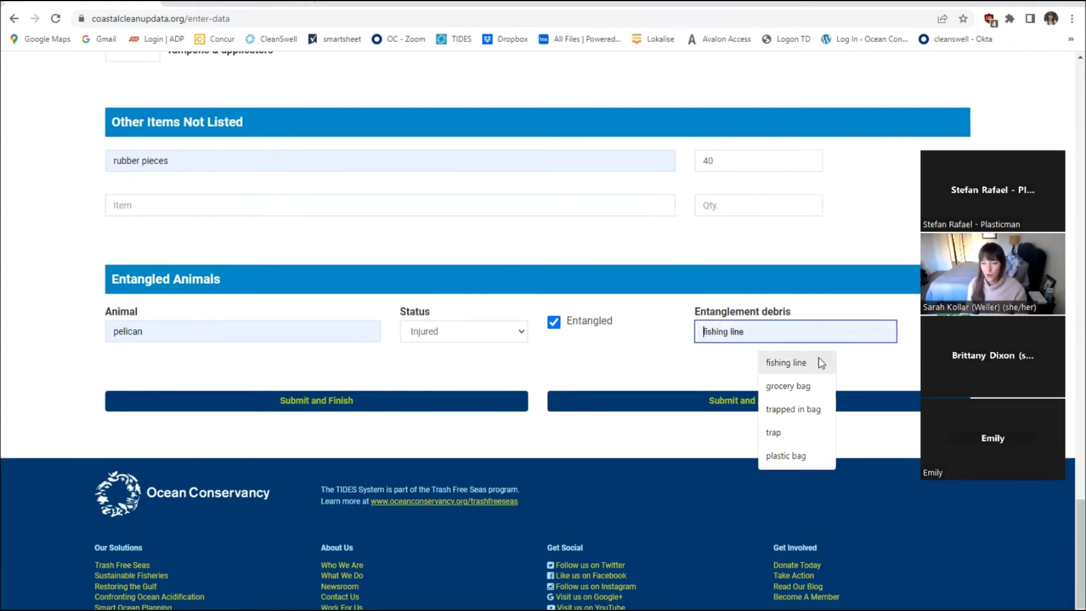
pyautogui.click(770, 362)
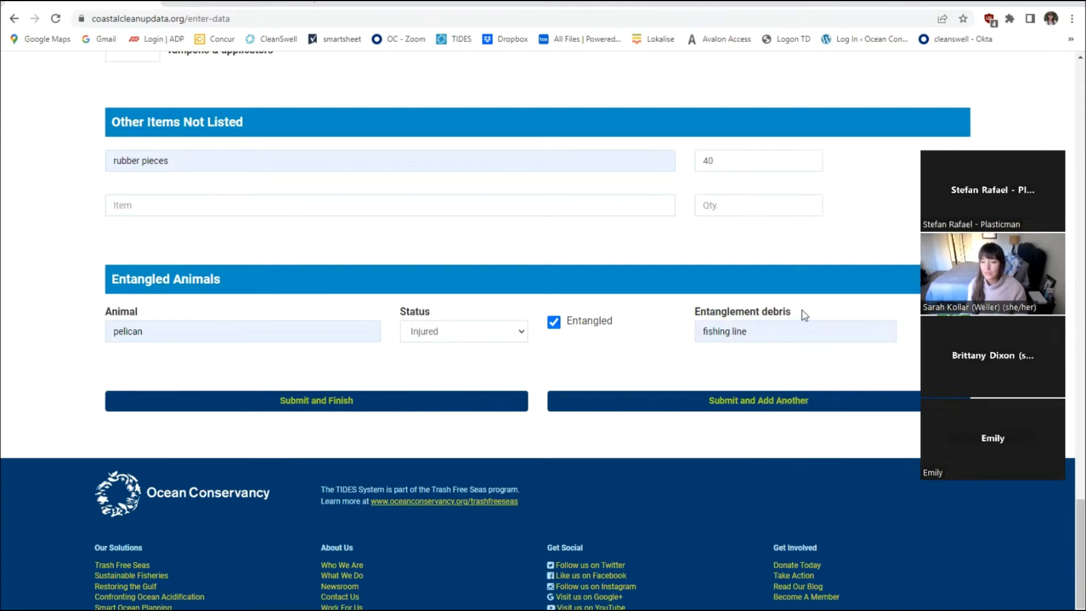
pyautogui.click(765, 331)
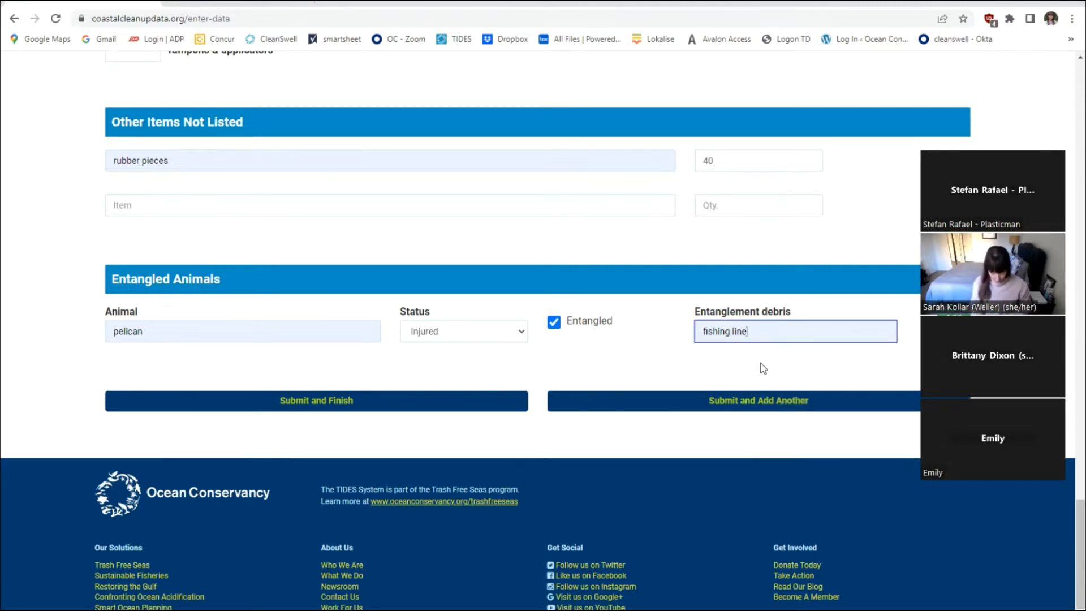
pyautogui.write('& rope')
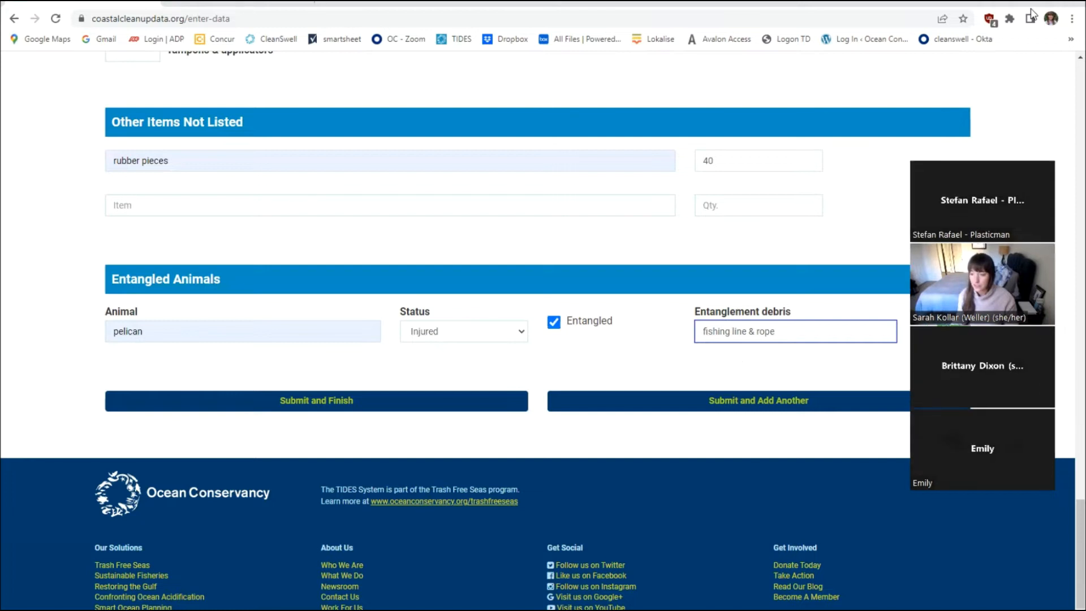
# Submit the completed data card and finish the entry without adding another card
pyautogui.scroll(1, 599, 407)
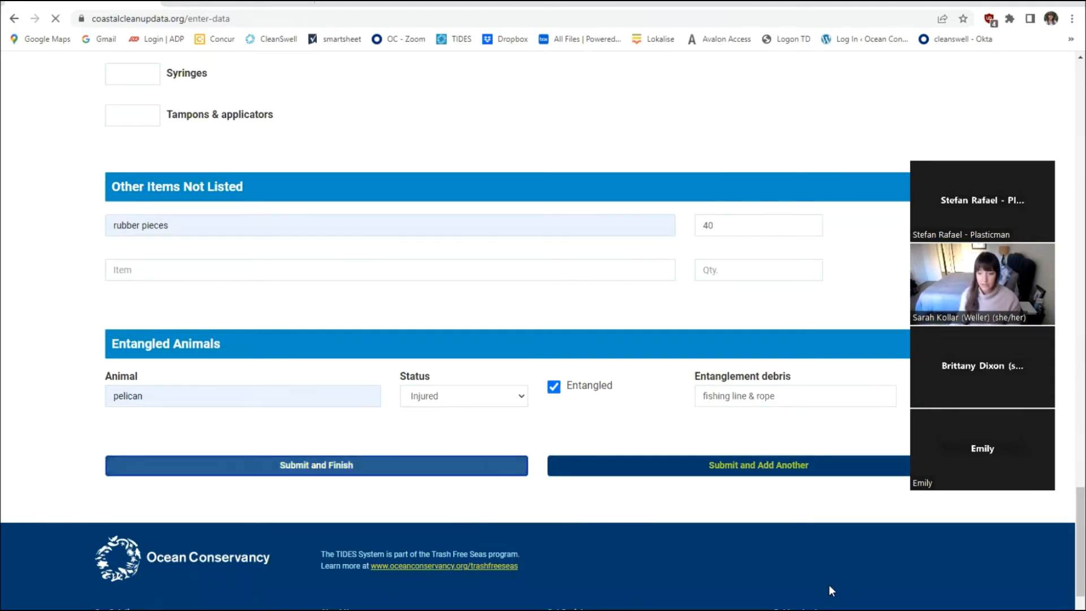
pyautogui.click(688, 470)
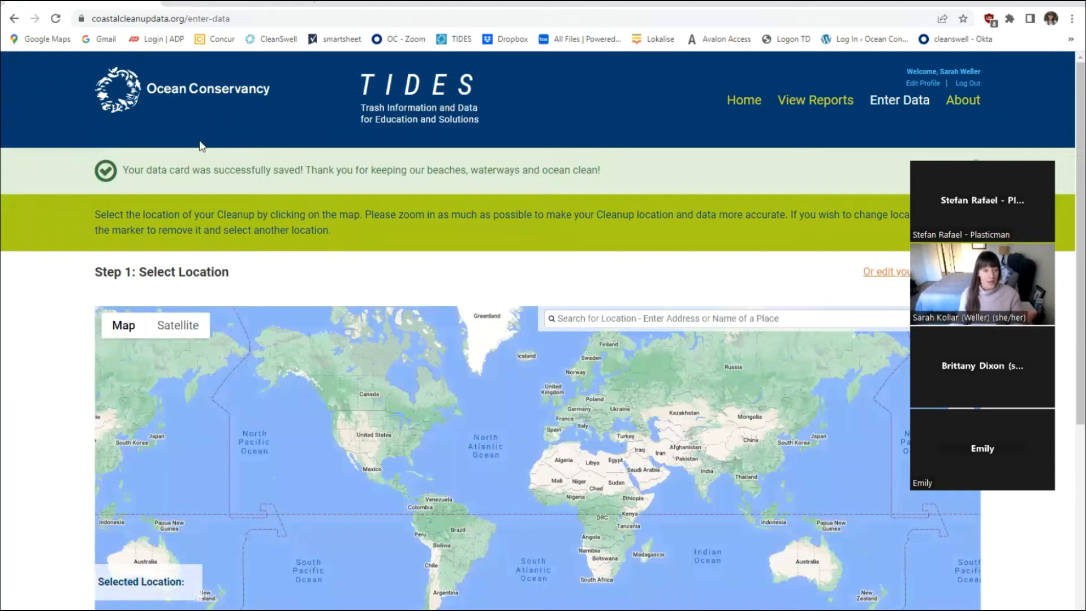
# Highlight the data card confirmation message, clear the highlight and return to the TIDES home page
pyautogui.moveTo(95, 154); pyautogui.dragTo(636, 165)
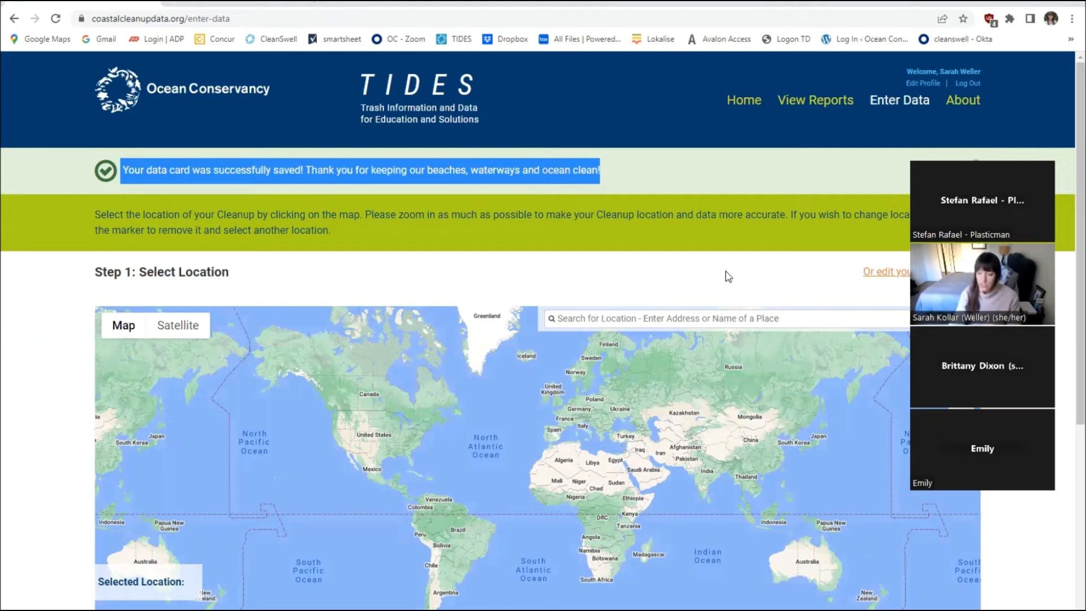
pyautogui.click(491, 271)
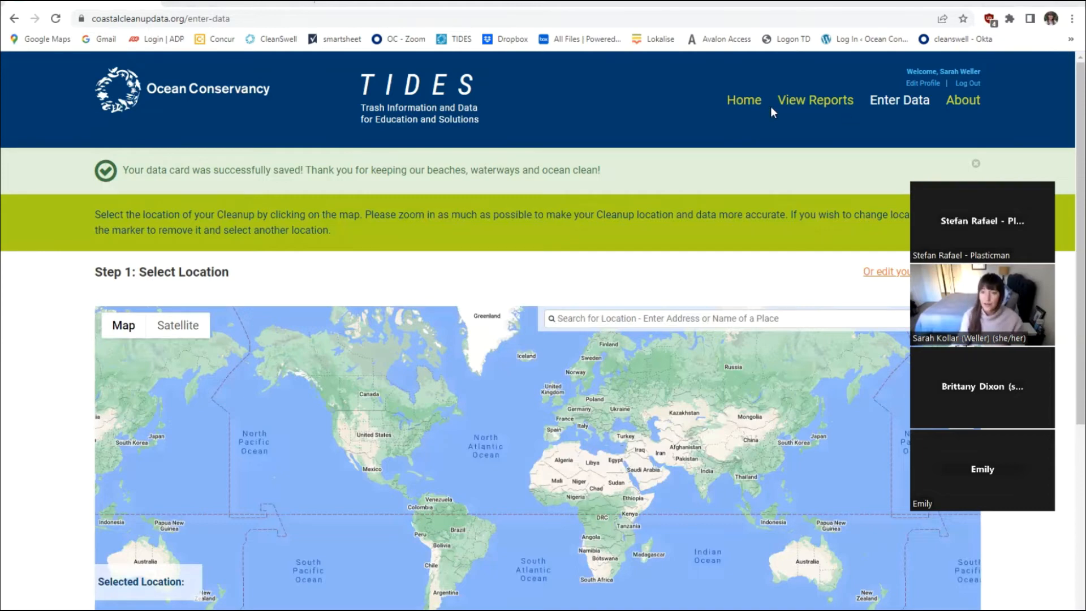
pyautogui.click(744, 100)
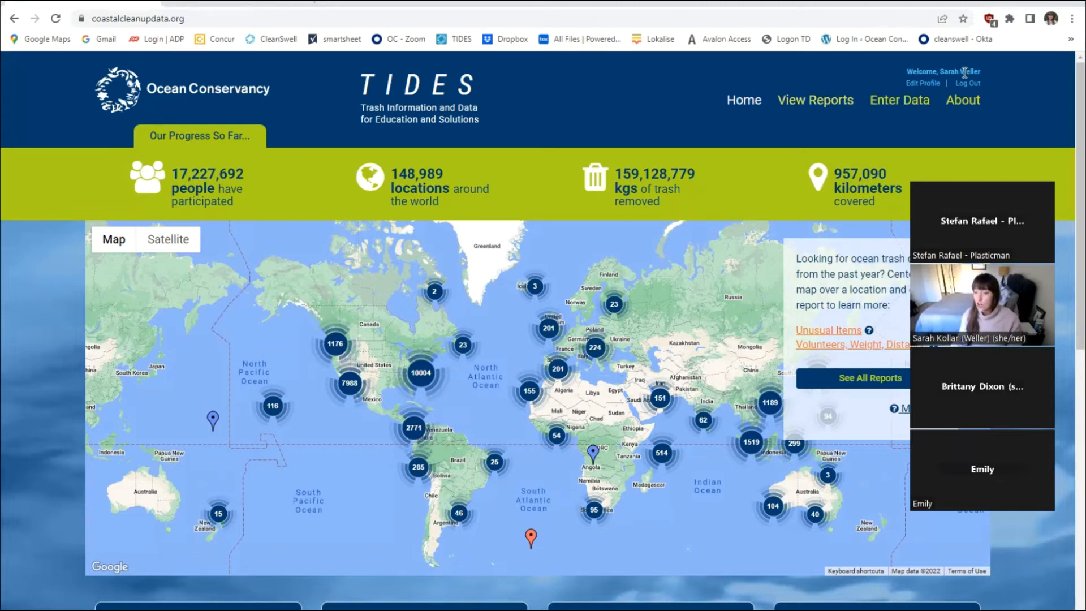
# Open the reports page and set the start of a custom cleanup date range to August 1, 2022
pyautogui.click(802, 102)
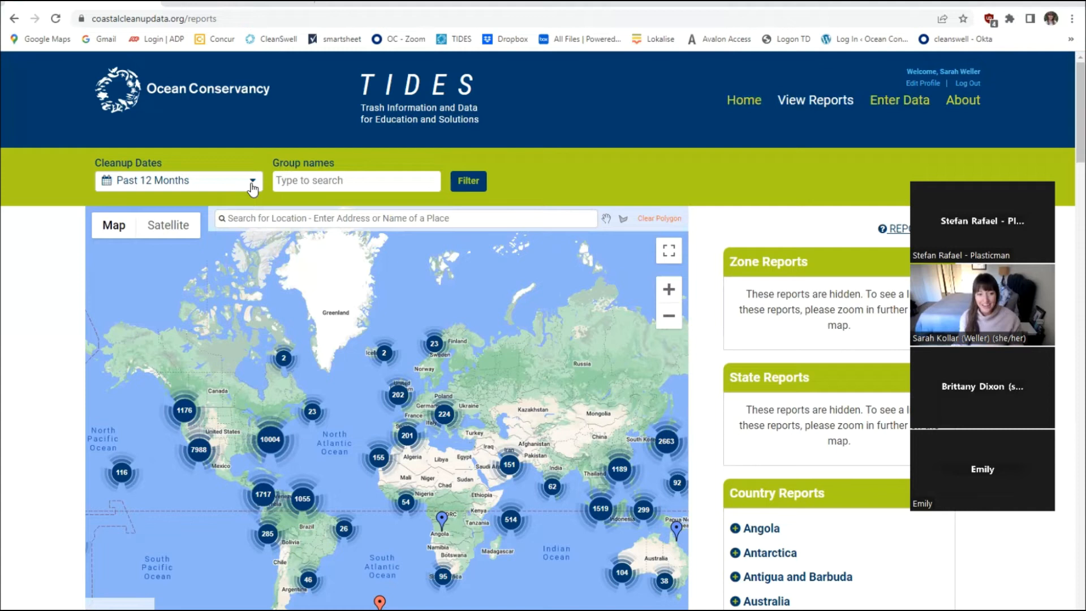
pyautogui.click(252, 183)
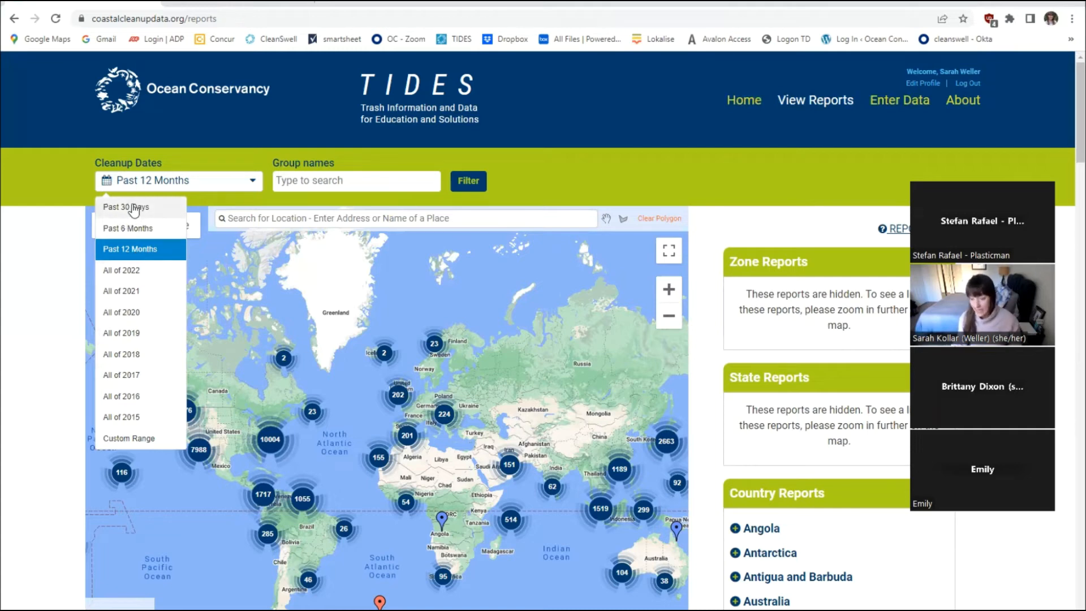
pyautogui.click(130, 439)
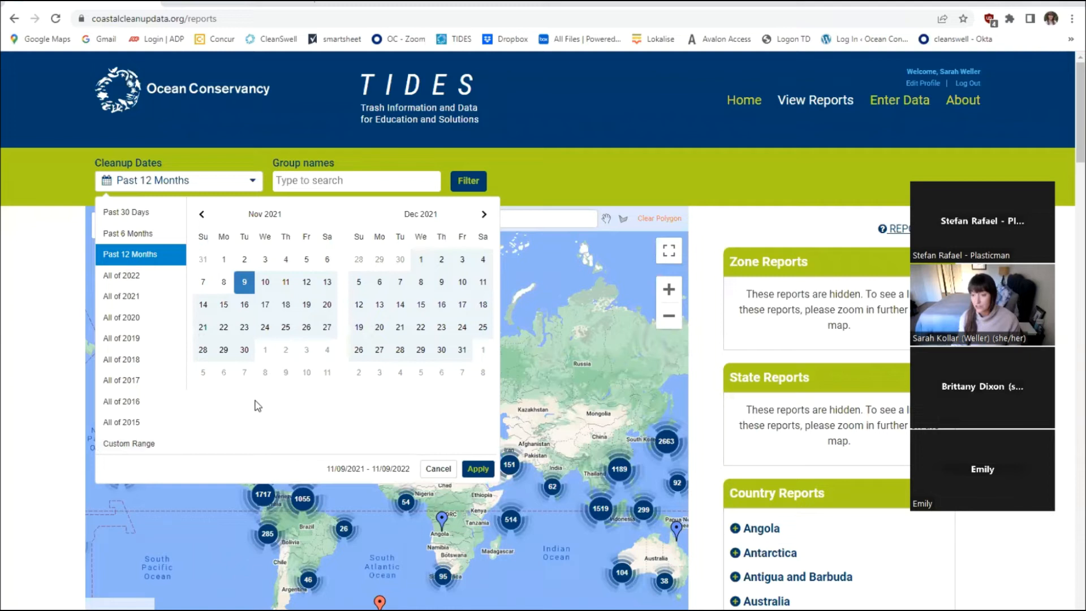
pyautogui.click(484, 216)
pyautogui.click(484, 216)
pyautogui.click(484, 216)
pyautogui.click(484, 216)
pyautogui.click(484, 216)
pyautogui.click(484, 215)
pyautogui.click(484, 215)
pyautogui.click(484, 215)
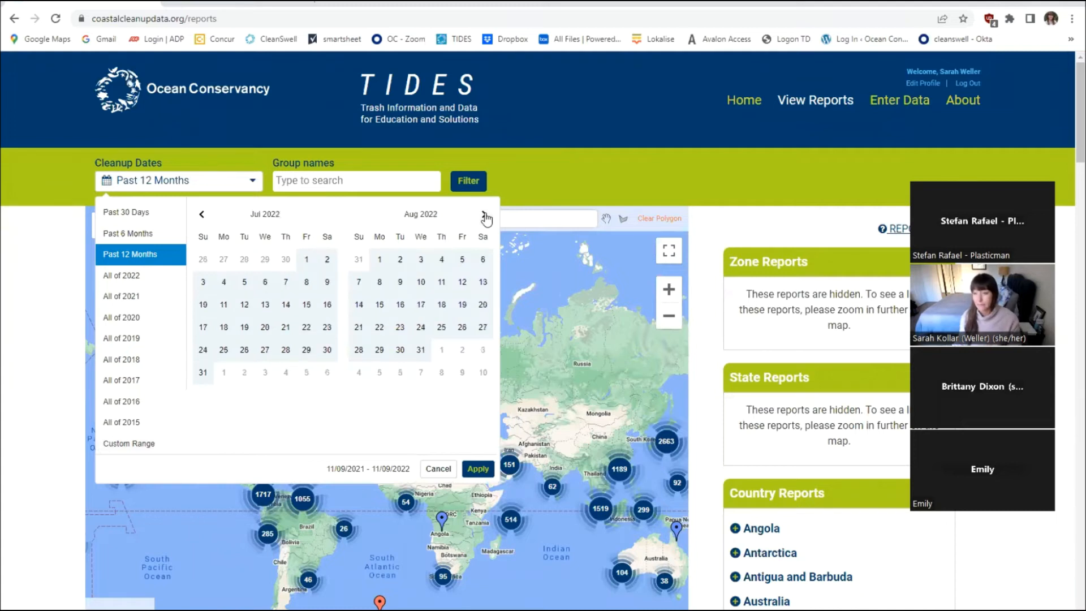
pyautogui.click(484, 215)
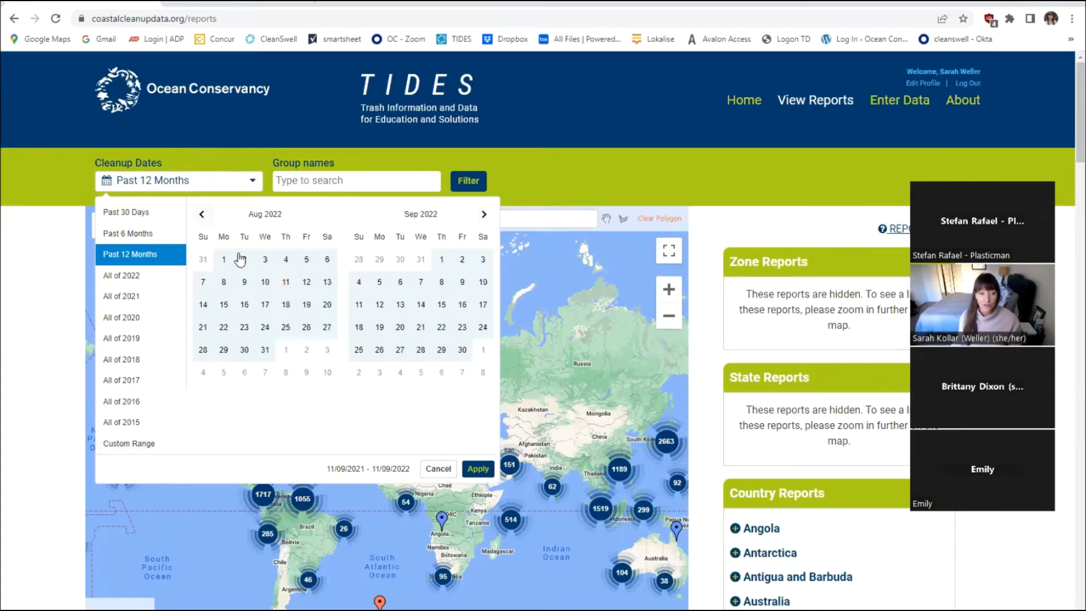
pyautogui.click(224, 259)
# Set the end of the cleanup date range to November 9, 2022 and apply the range
pyautogui.click(484, 214)
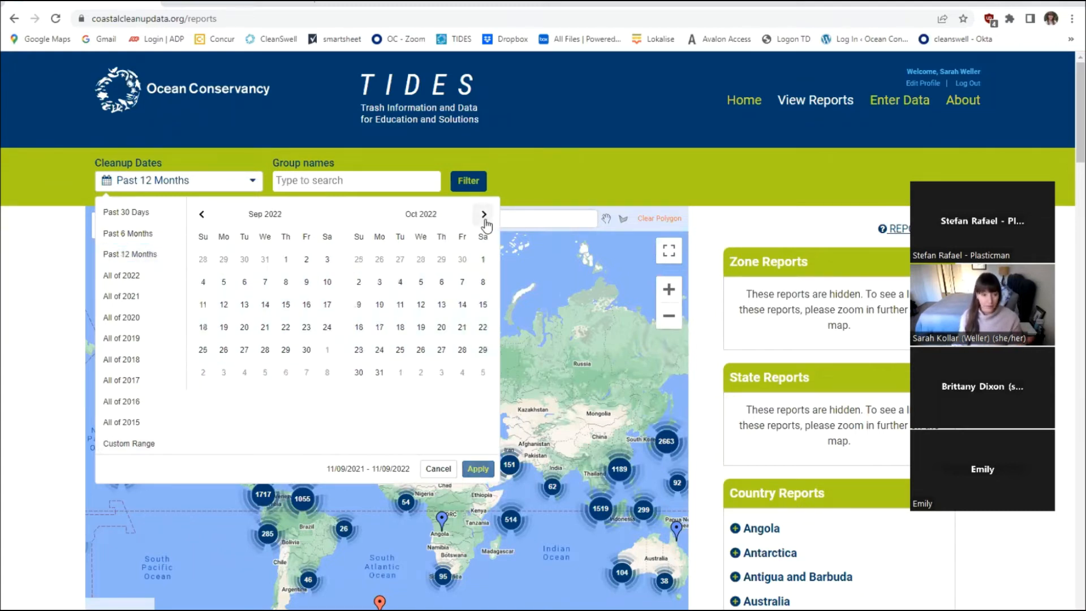
pyautogui.click(484, 215)
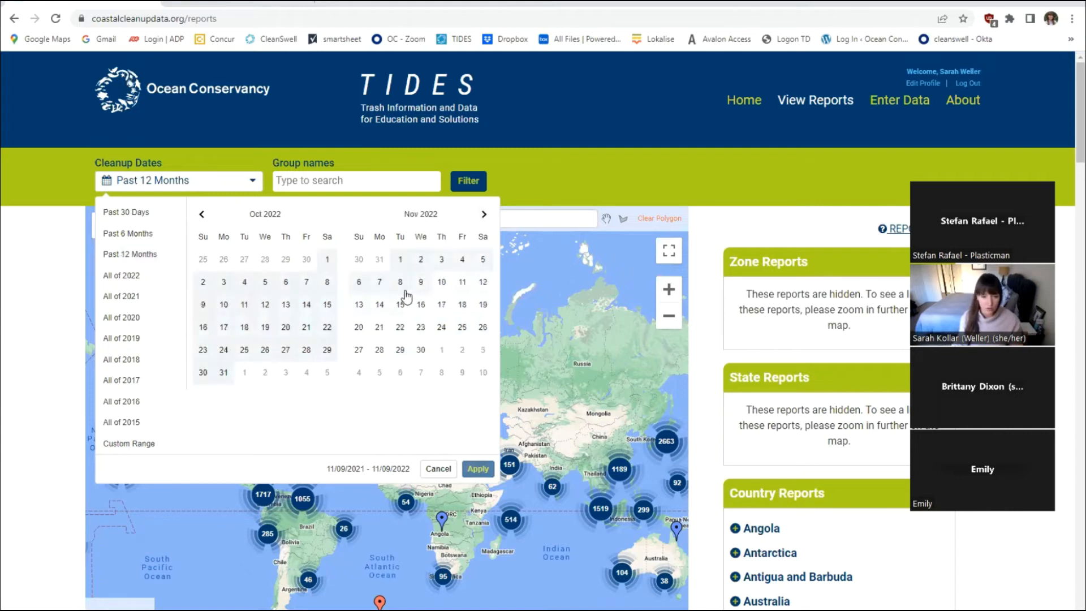
pyautogui.click(424, 285)
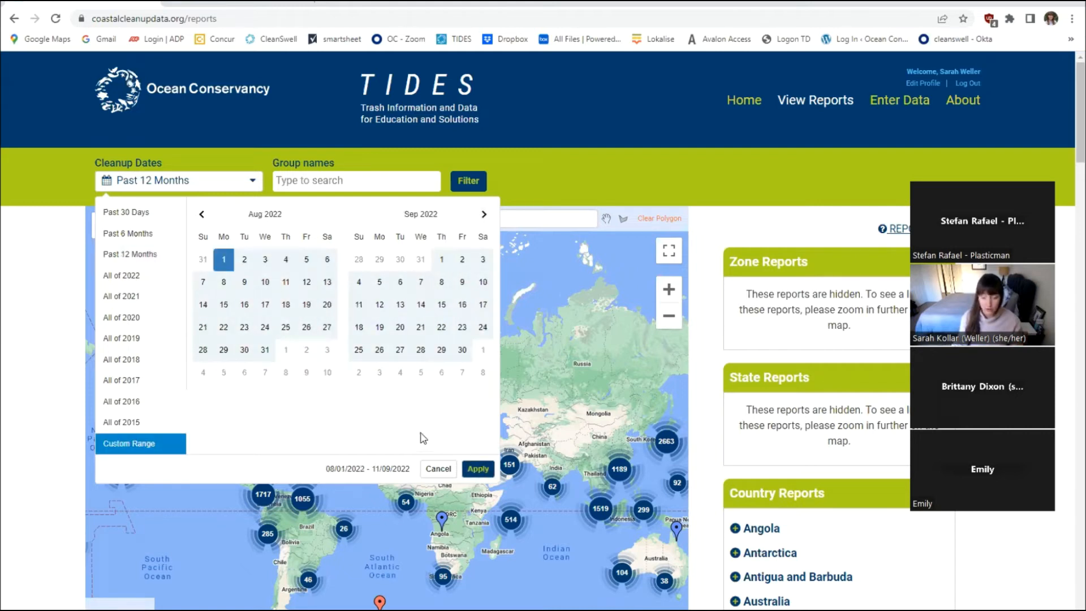
pyautogui.click(478, 469)
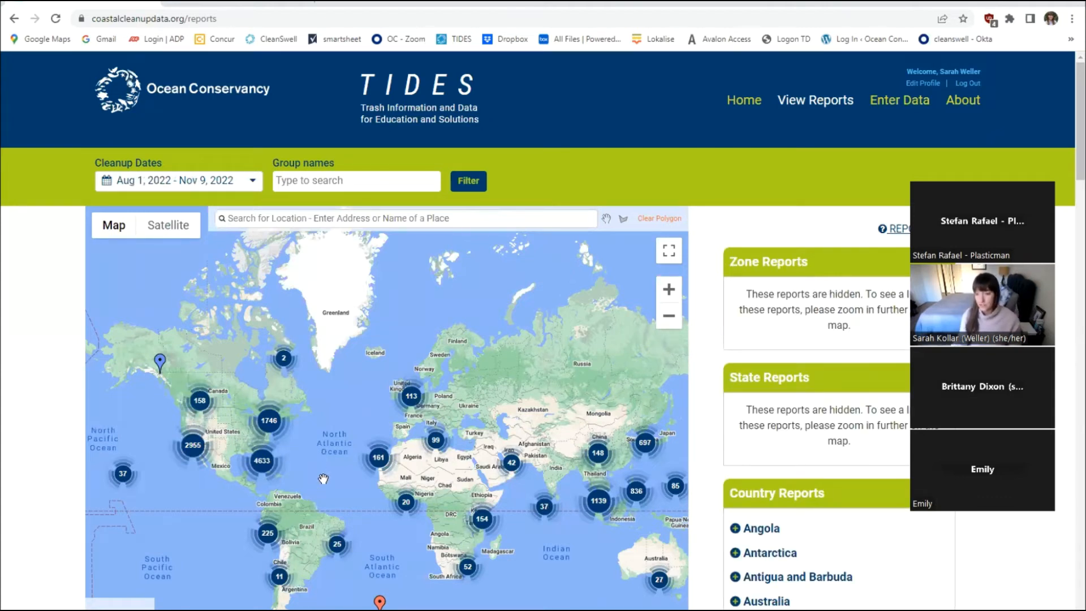
# Examine the filtered cleanup locations on the map worldwide and across North America
pyautogui.moveTo(337, 431); pyautogui.dragTo(376, 393)
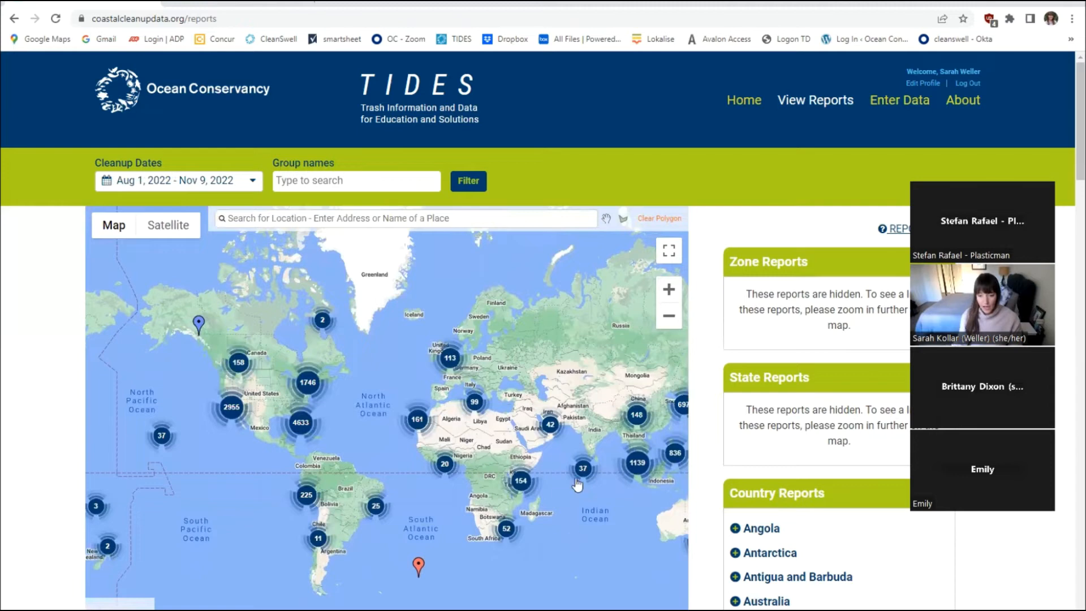
pyautogui.moveTo(613, 533); pyautogui.dragTo(491, 534)
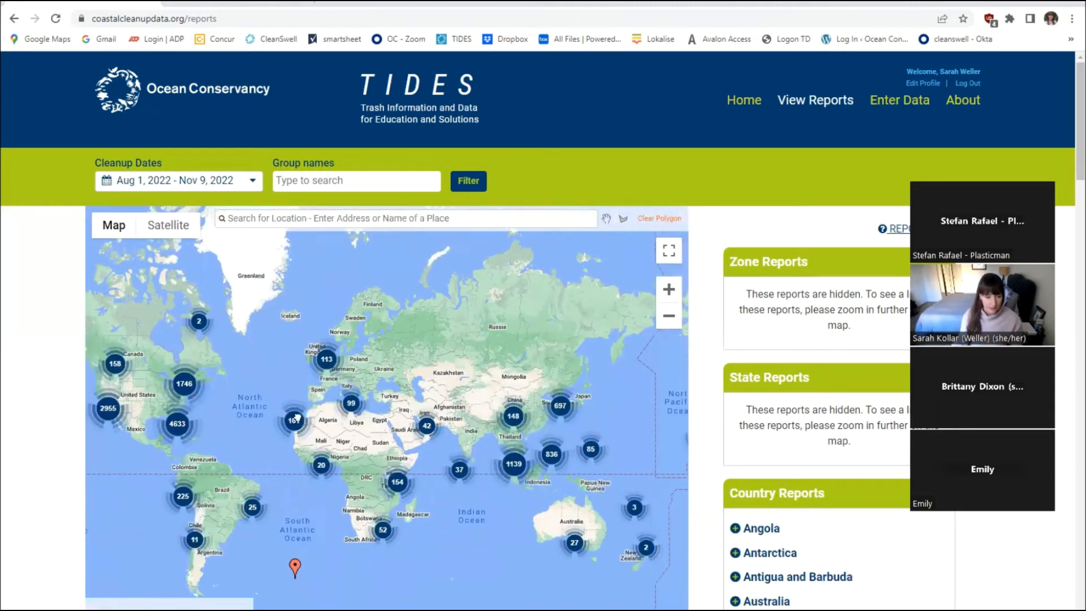
pyautogui.moveTo(143, 354); pyautogui.dragTo(297, 415)
pyautogui.scroll(1, 298, 415)
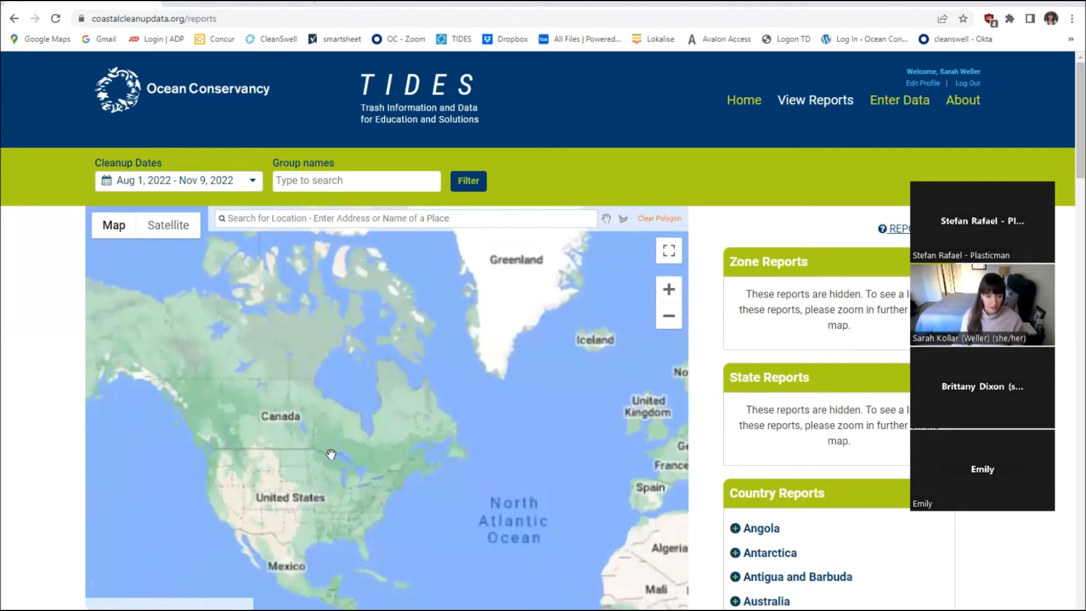
pyautogui.scroll(1, 359, 471)
pyautogui.scroll(1, 369, 478)
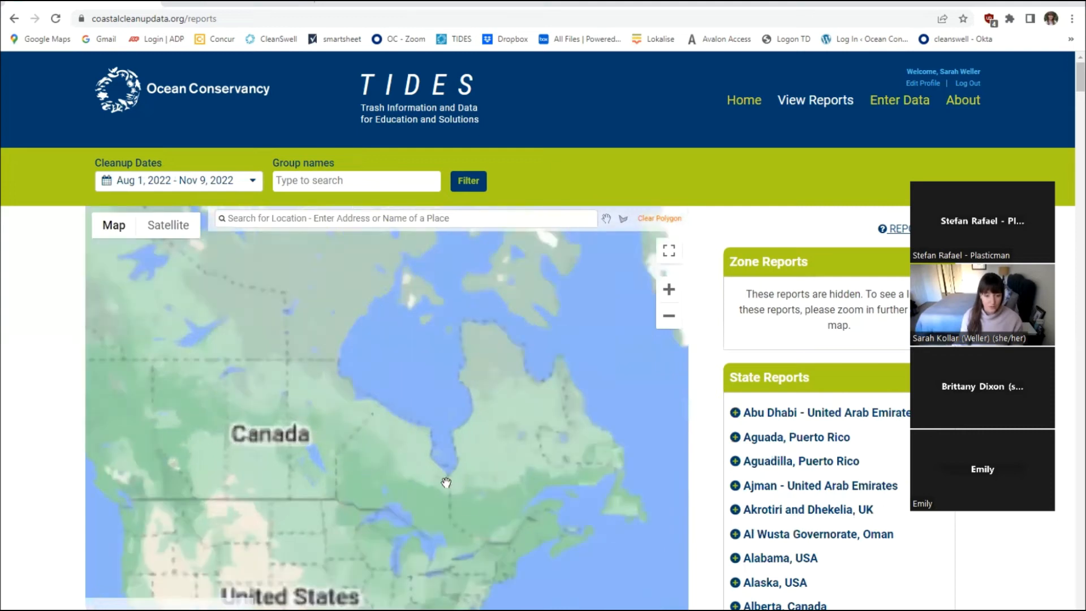
pyautogui.moveTo(618, 506); pyautogui.dragTo(589, 485)
pyautogui.moveTo(607, 447); pyautogui.dragTo(596, 453)
pyautogui.scroll(-1, 348, 449)
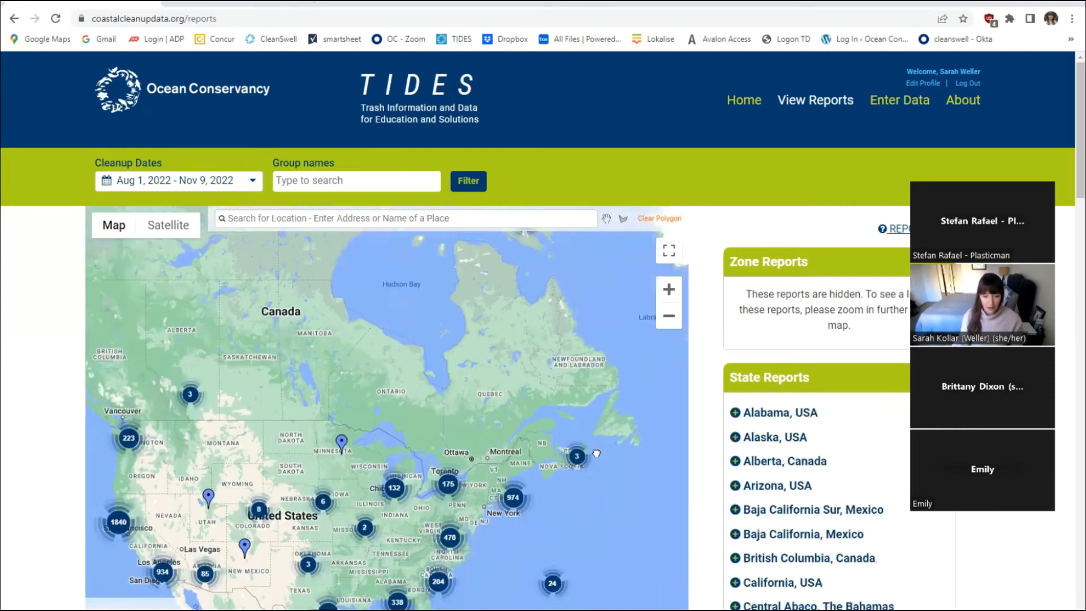
# Examine the cleanup locations around the Great Lakes, Kentucky and Virginia along with the state reports offered for them
pyautogui.scroll(2, 348, 449)
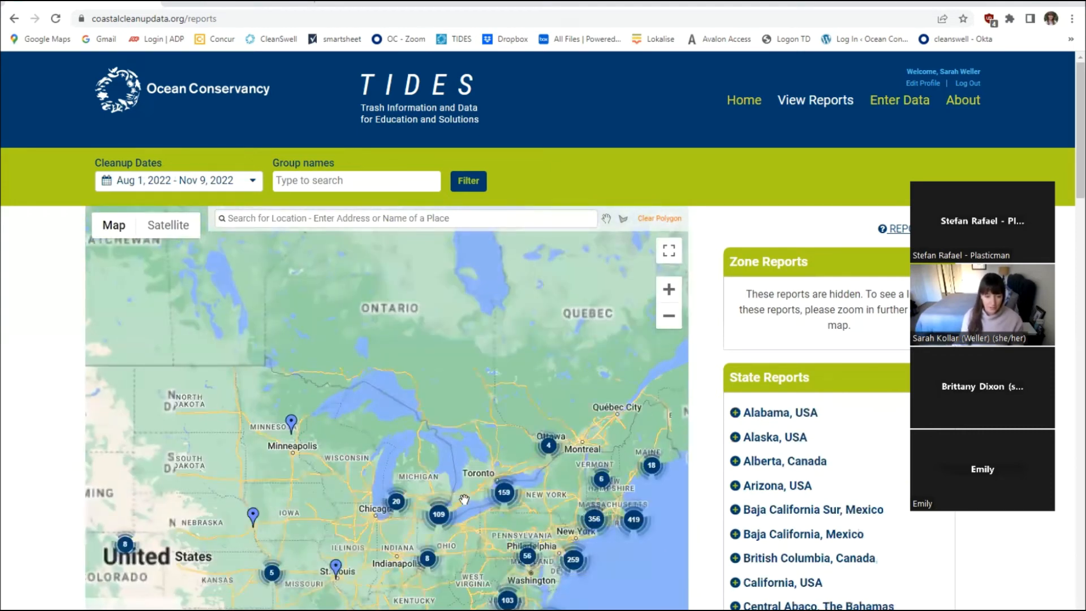
pyautogui.scroll(1, 436, 586)
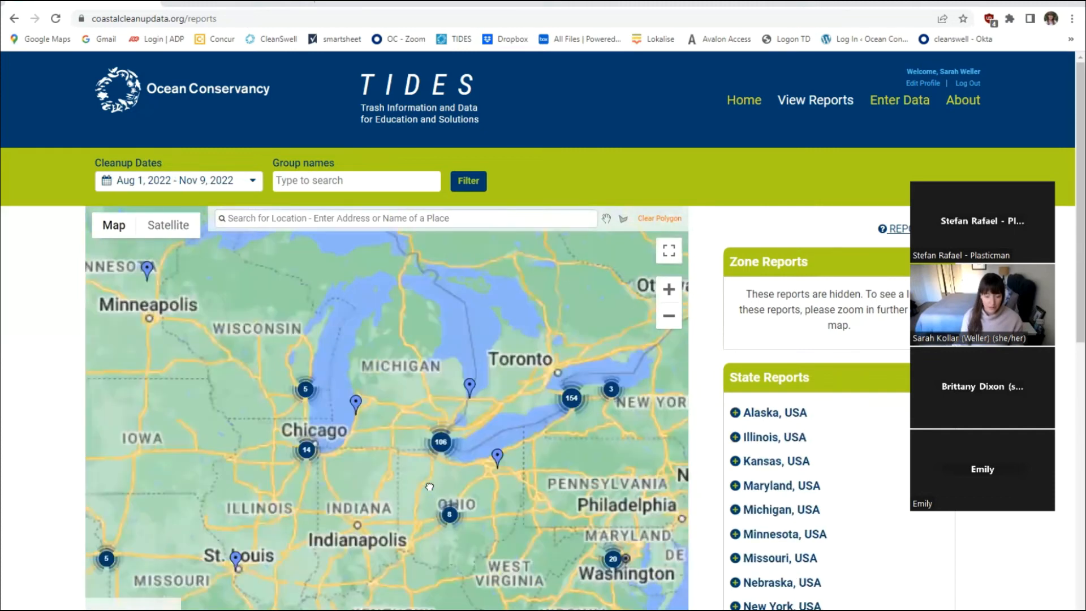
pyautogui.scroll(-1, 430, 487)
pyautogui.moveTo(311, 498); pyautogui.dragTo(371, 445)
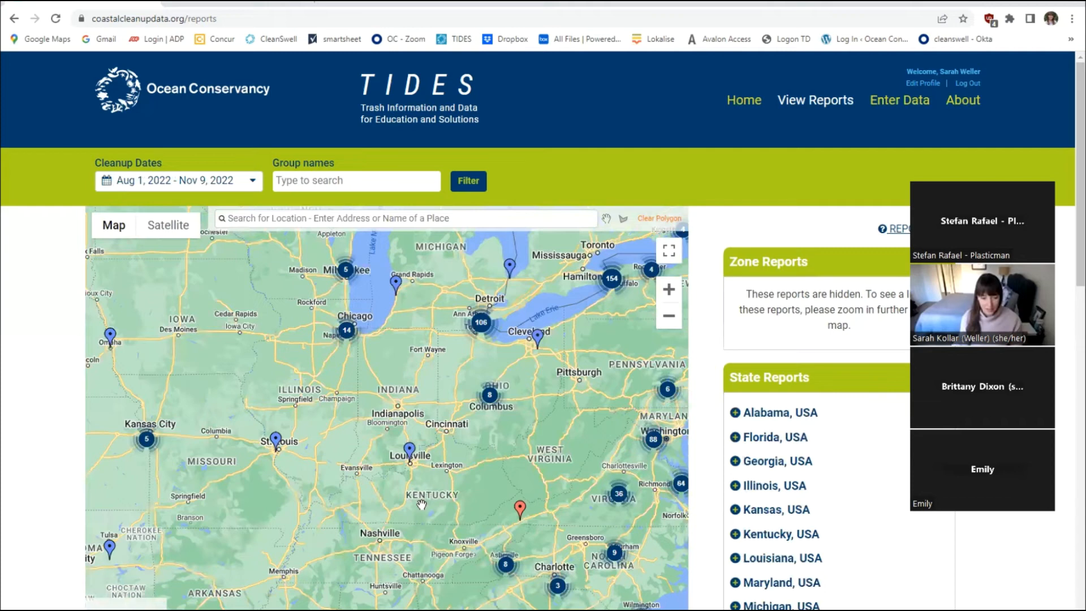
pyautogui.scroll(1, 422, 499)
pyautogui.scroll(-1, 425, 506)
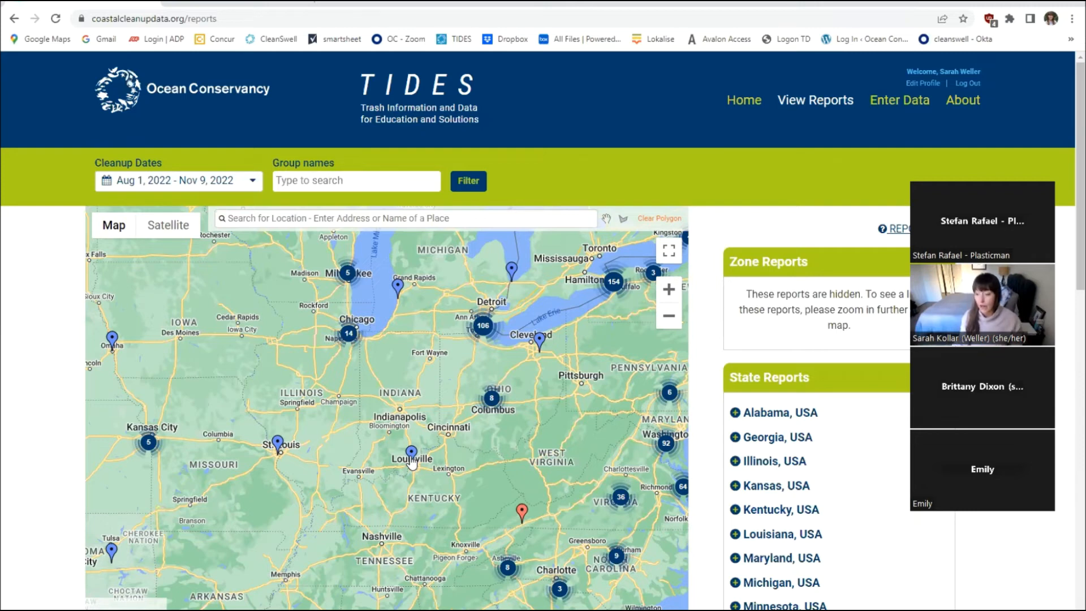
pyautogui.moveTo(576, 445); pyautogui.dragTo(480, 379)
pyautogui.scroll(2, 566, 520)
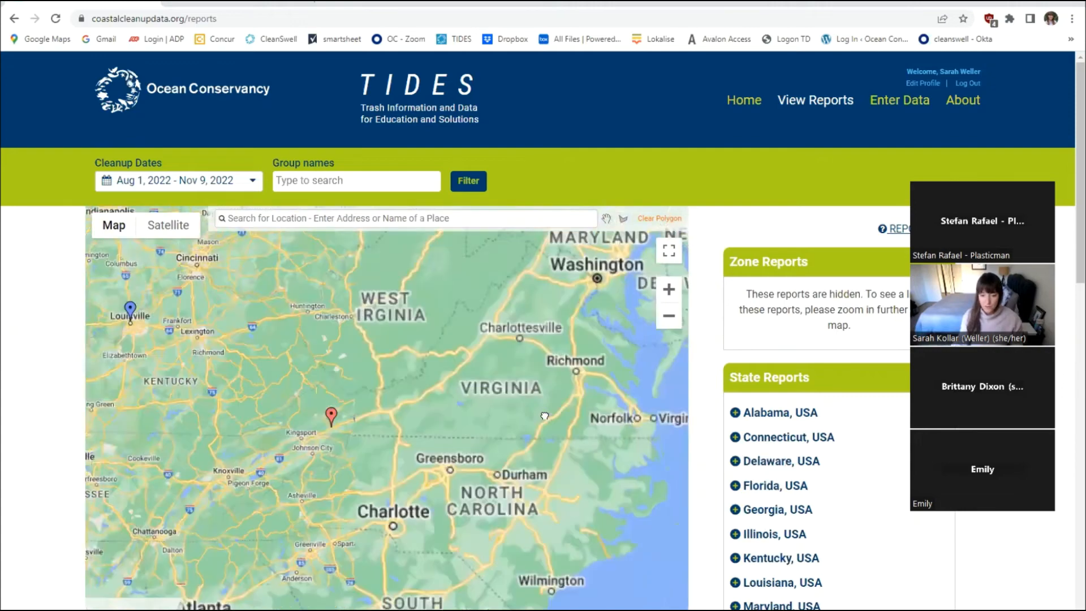
pyautogui.scroll(-3, 367, 219)
# Search the reports map for Portugal and go to that location
pyautogui.click(367, 219)
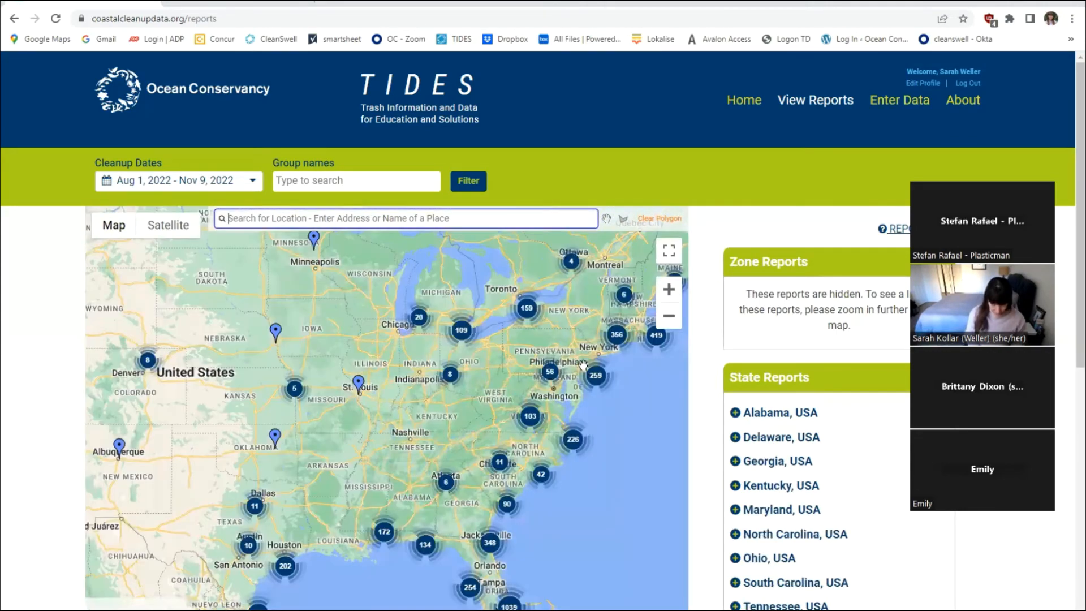
pyautogui.write('portug')
pyautogui.press('BackSpace')
pyautogui.write('ug')
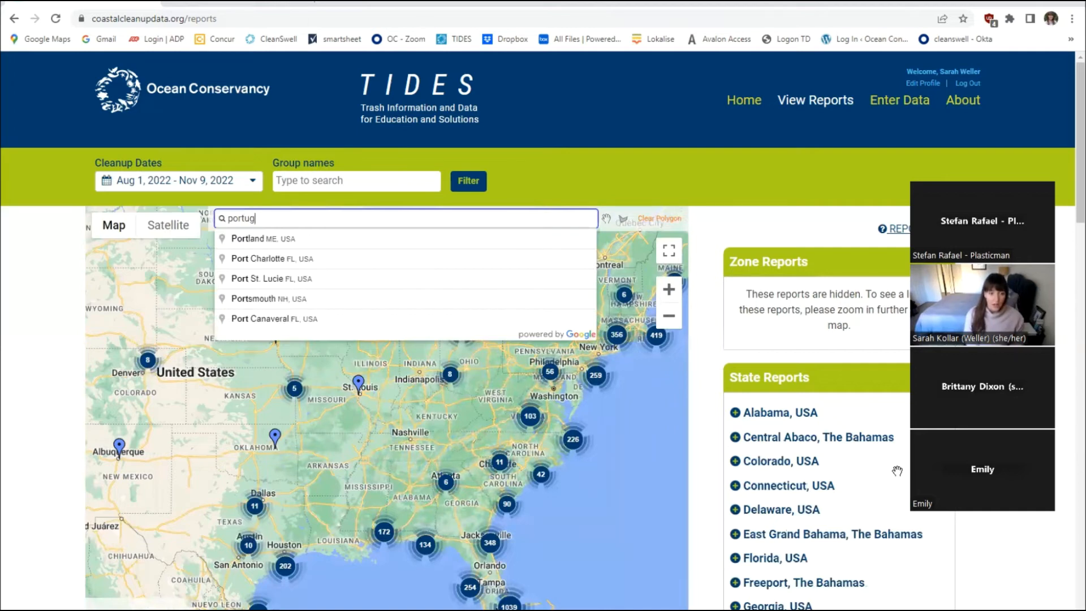
pyautogui.press('Down')
pyautogui.press('Return')
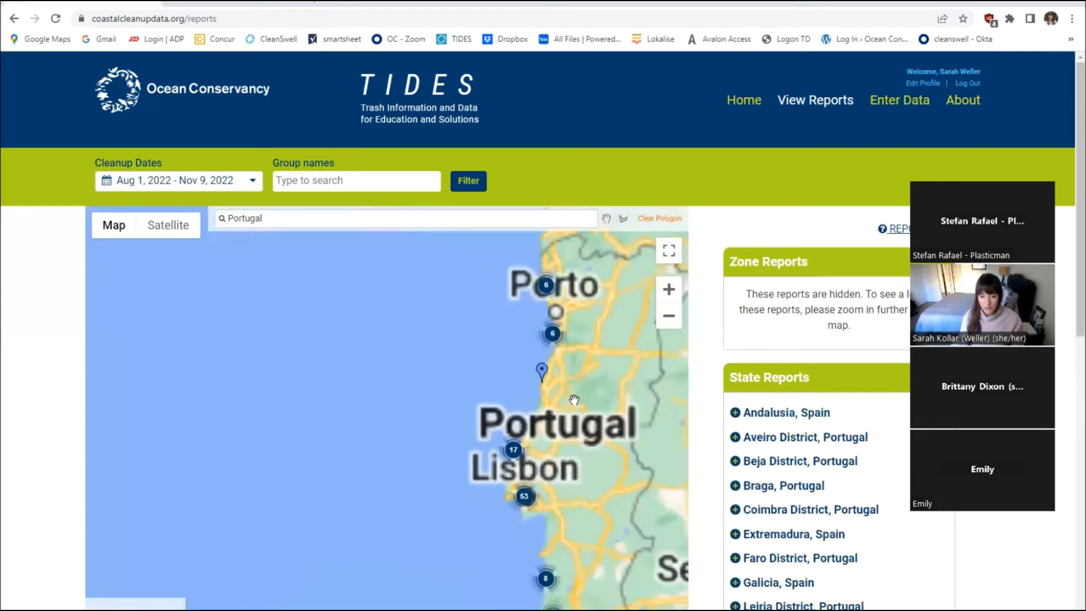
# Focus the map on the Portuguese coast around Lisbon and Mafra to list the local zone reports
pyautogui.scroll(2, 568, 413)
pyautogui.moveTo(528, 489); pyautogui.dragTo(427, 390)
pyautogui.scroll(1, 427, 390)
pyautogui.moveTo(547, 395); pyautogui.dragTo(565, 407)
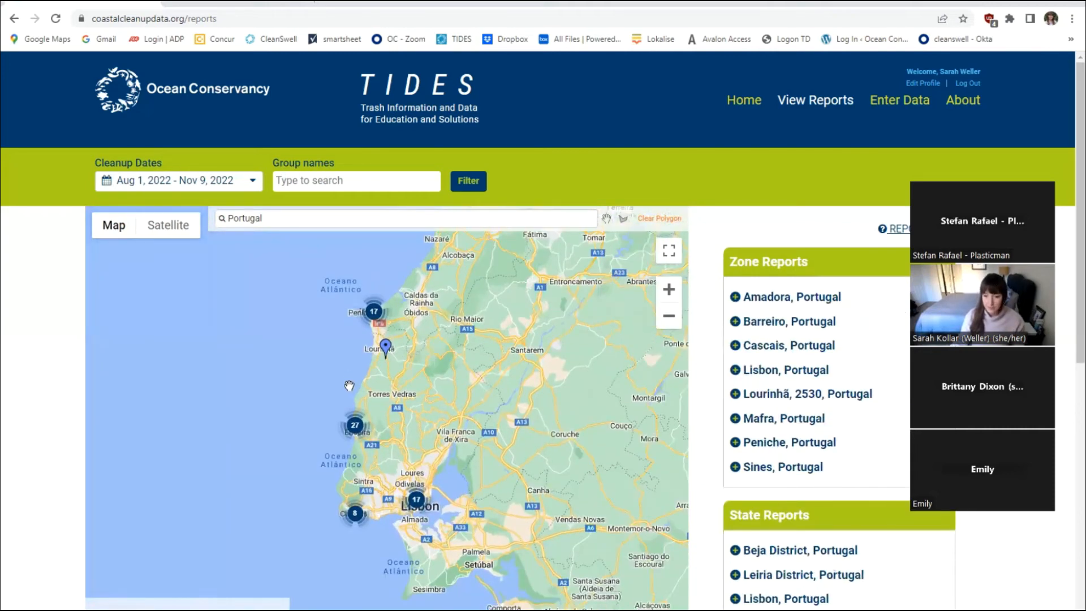
pyautogui.scroll(1, 354, 399)
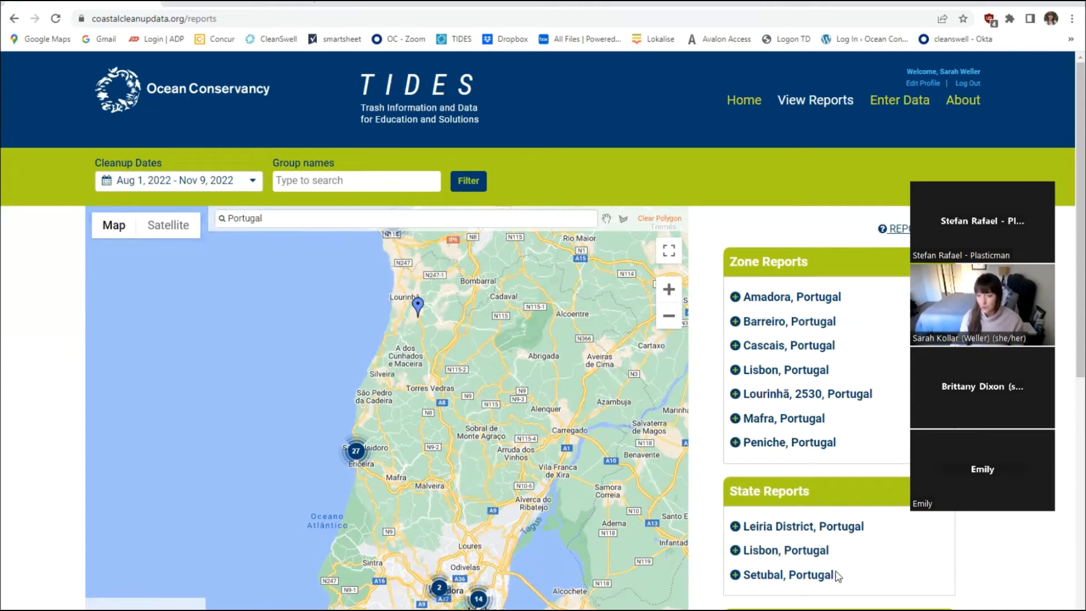
# Expand the Earth entry under Planet Earth Reports to view the available report types
pyautogui.scroll(-5, 709, 362)
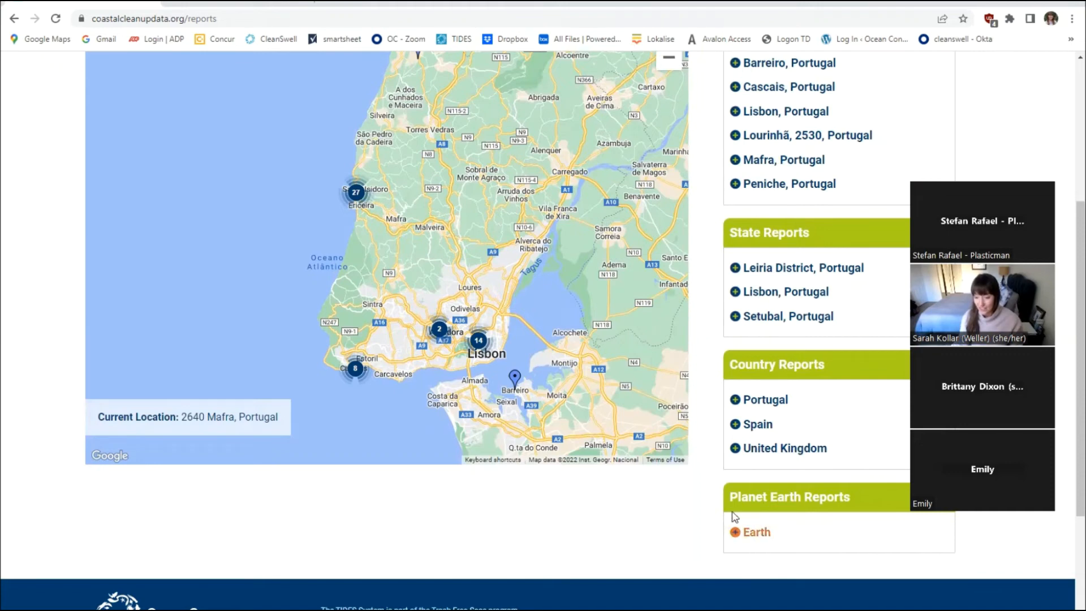
pyautogui.click(738, 534)
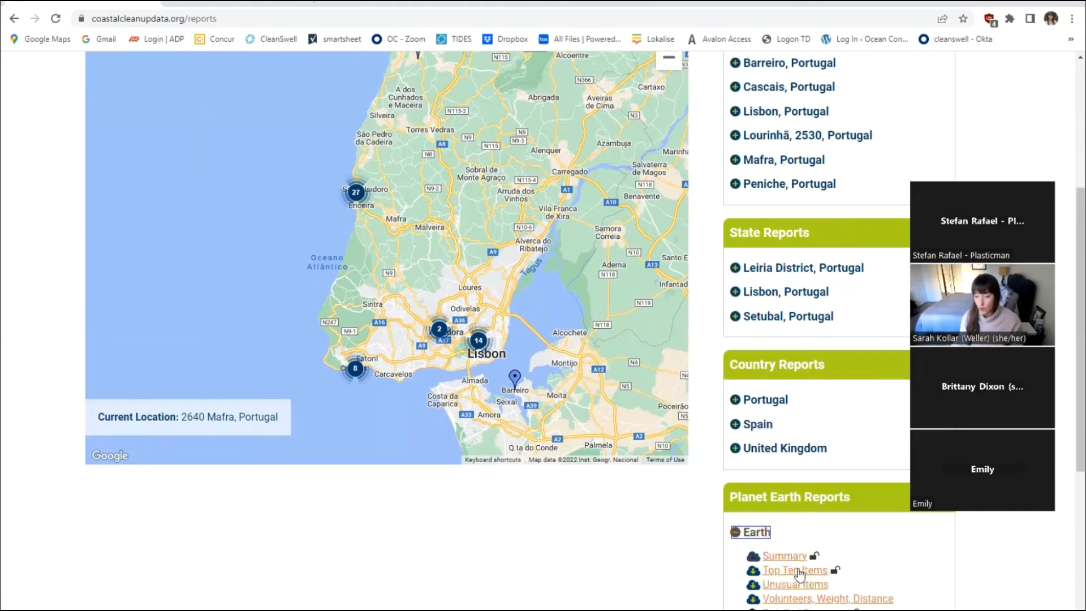
pyautogui.scroll(-1, 938, 588)
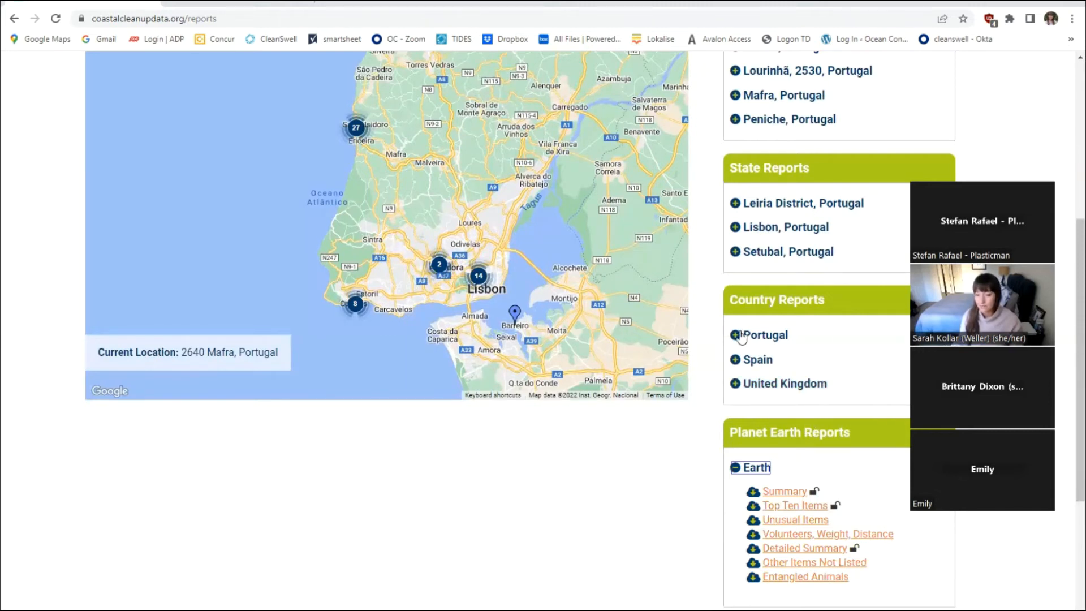
# View Portugal's Volunteers, Weight, Distance country report, highlight its date filter text and close the report
pyautogui.click(761, 334)
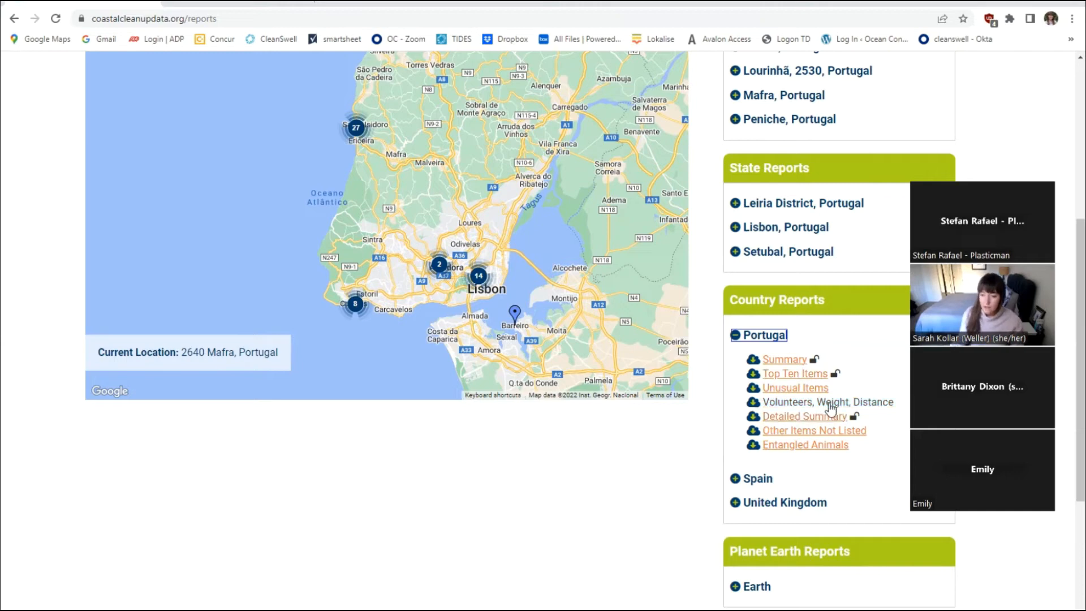
pyautogui.click(848, 403)
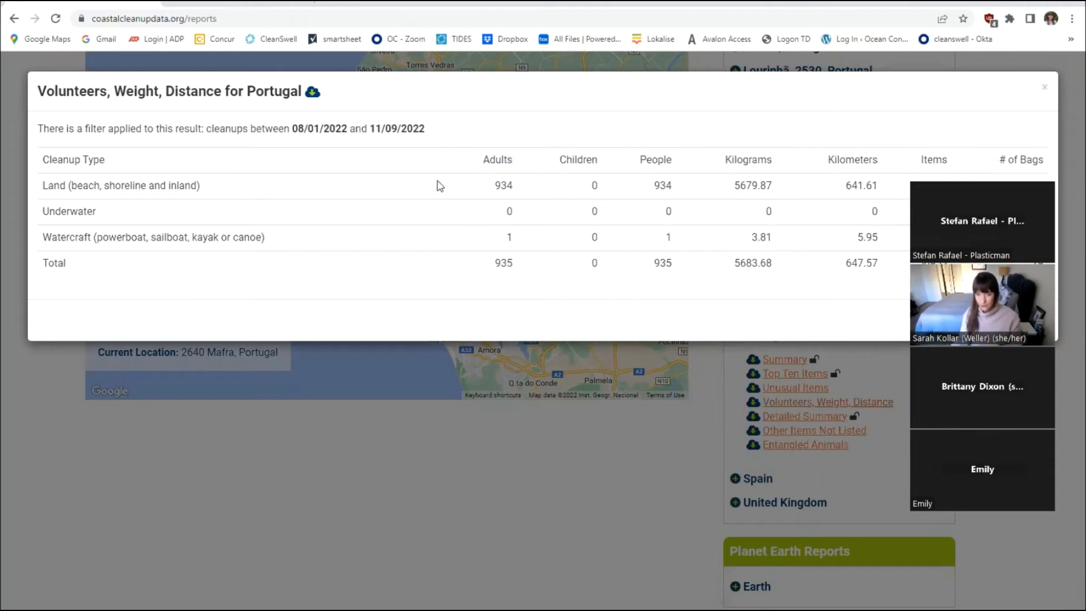
pyautogui.moveTo(220, 129); pyautogui.dragTo(439, 134)
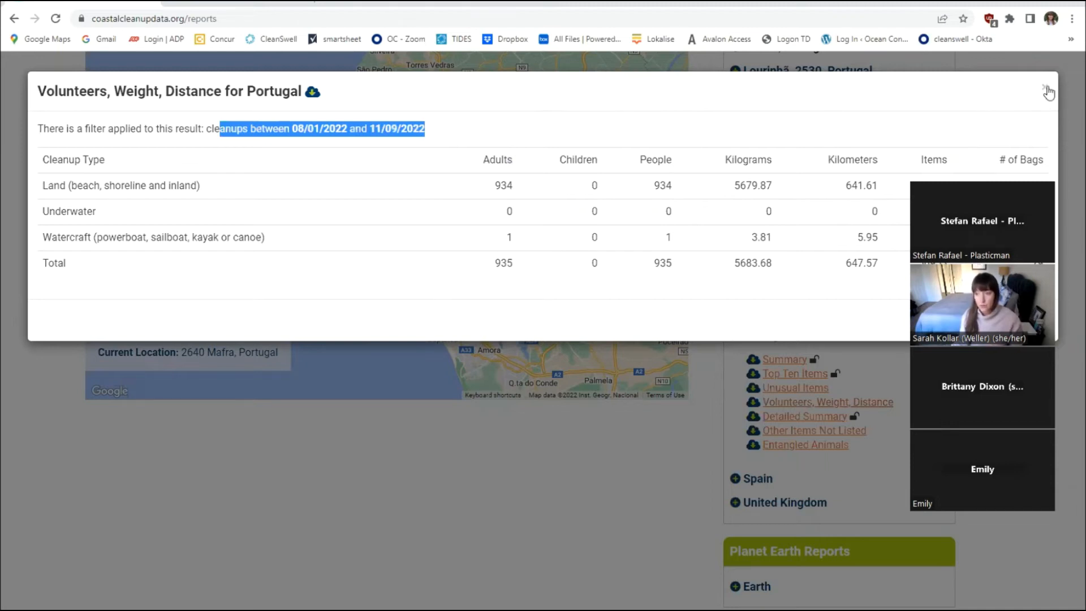
pyautogui.click(1046, 88)
# Open Portugal's Detailed Summary report, review its rows, download the full report and return to the report lists
pyautogui.click(839, 431)
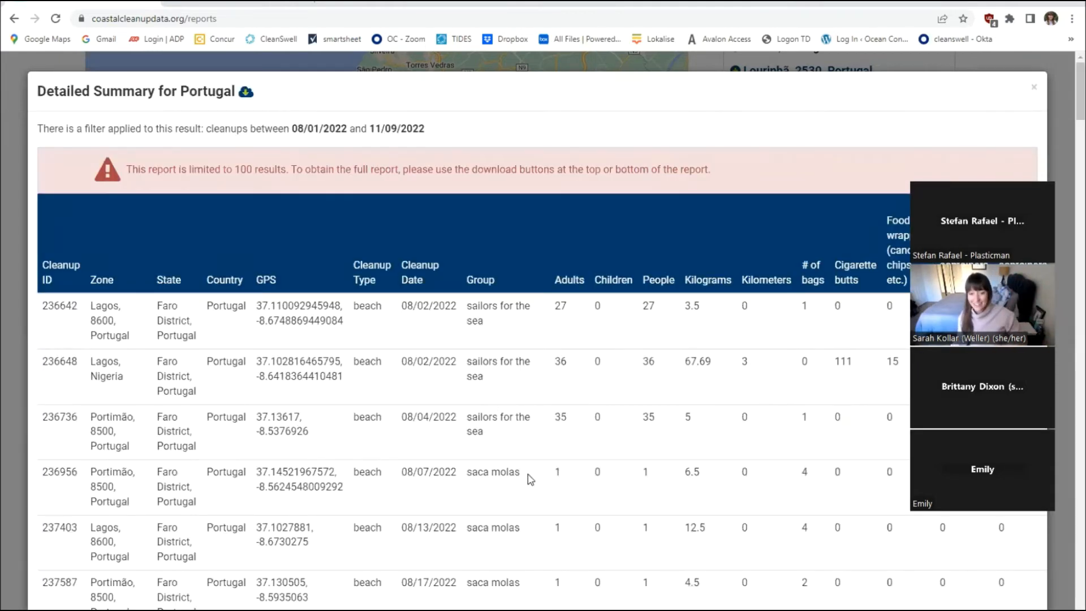
pyautogui.scroll(-5, 548, 397)
pyautogui.scroll(4, 524, 383)
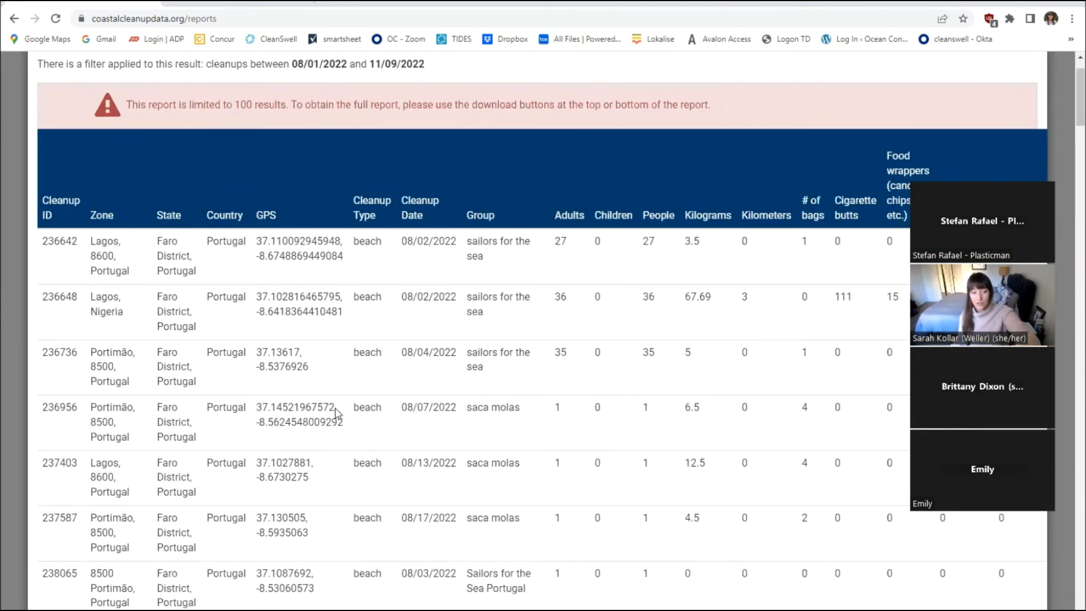
pyautogui.scroll(1, 236, 187)
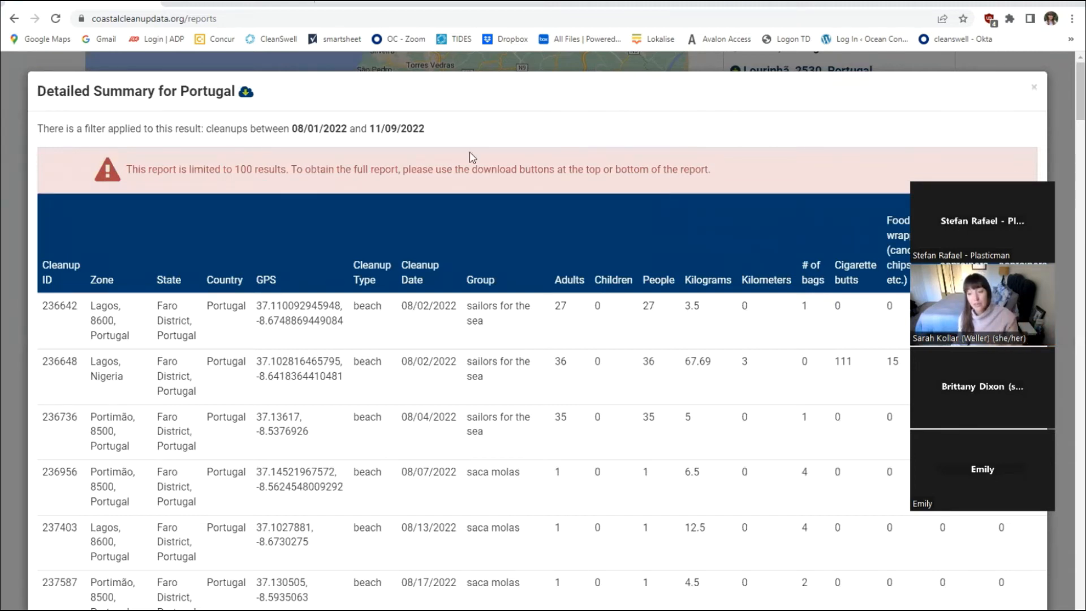
pyautogui.click(246, 93)
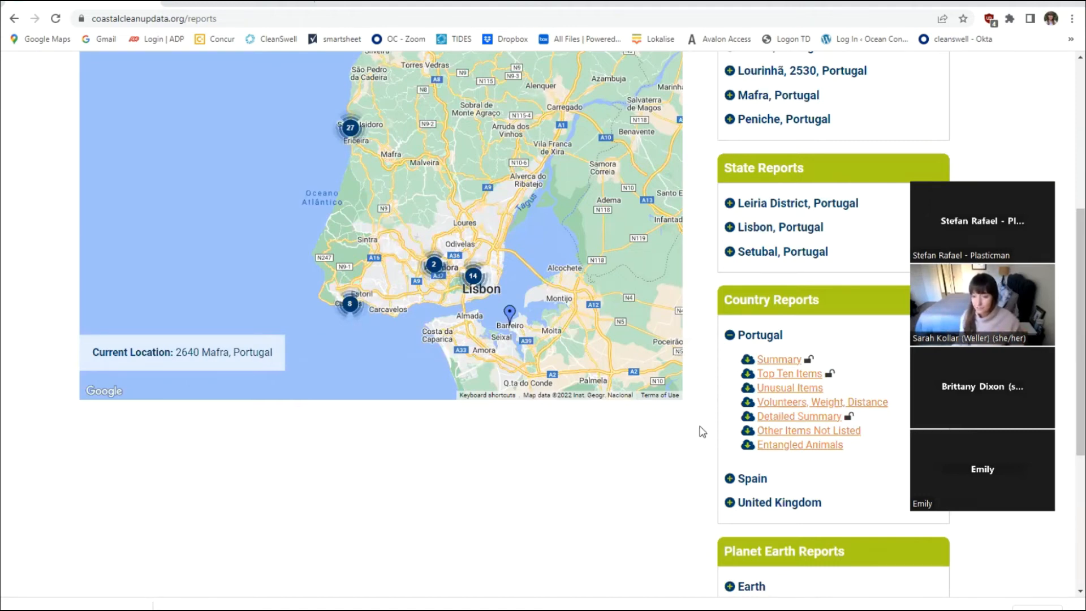
pyautogui.scroll(4, 710, 446)
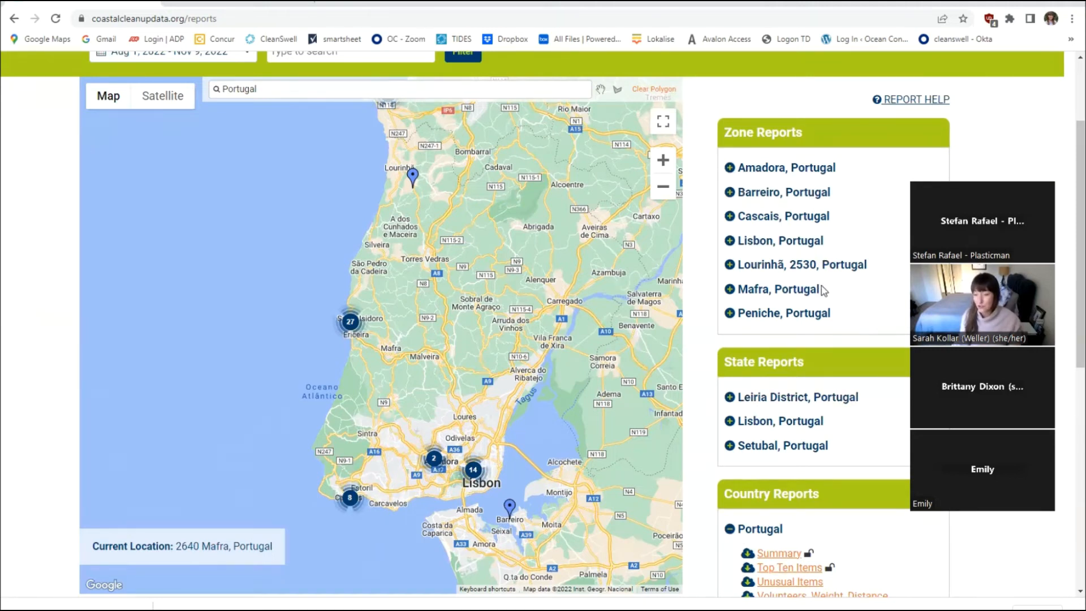
# Focus the map on the coast around Ericeira and Mafra and check the report types under the Mafra zone report
pyautogui.scroll(2, 331, 334)
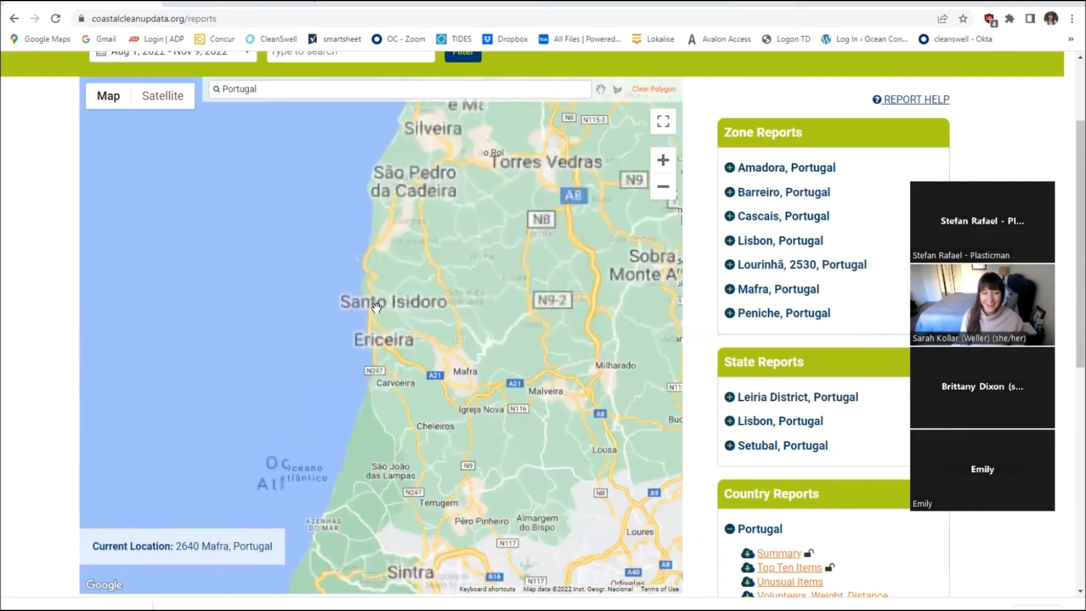
pyautogui.scroll(1, 376, 307)
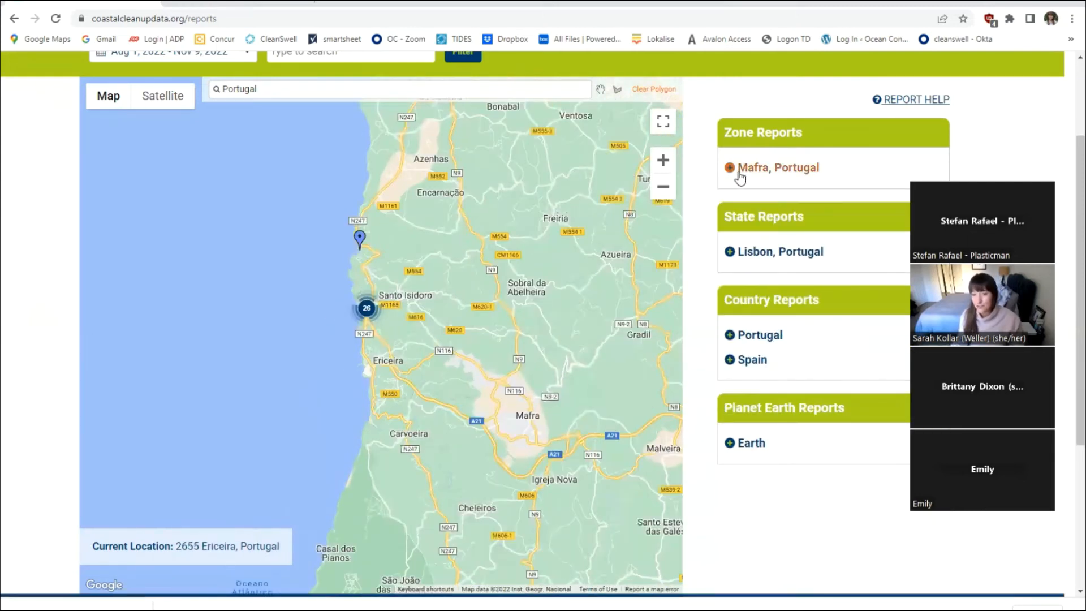
pyautogui.moveTo(364, 294); pyautogui.dragTo(360, 298)
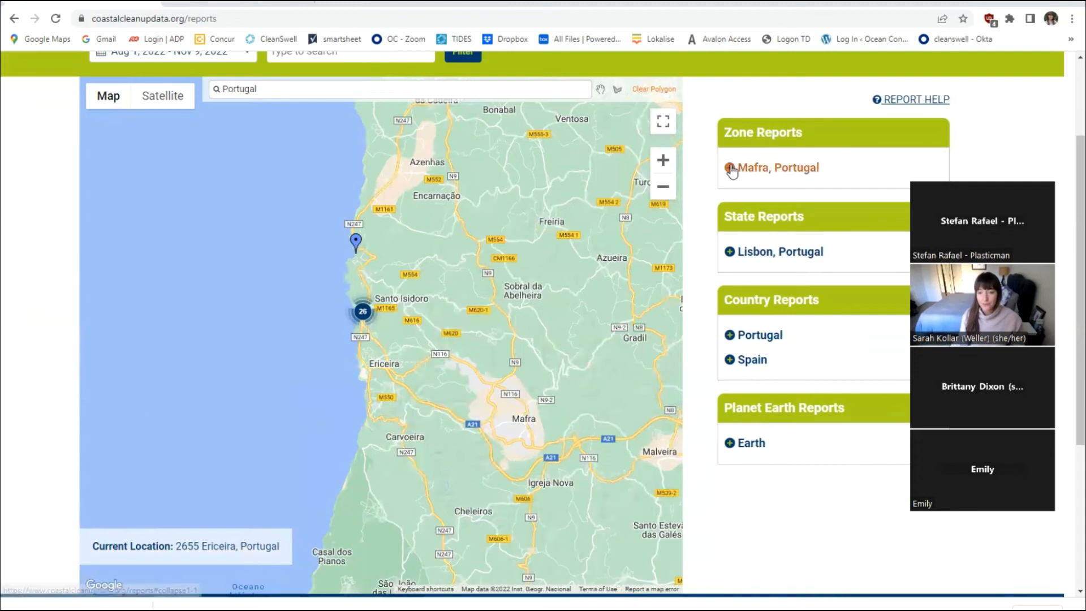
pyautogui.click(732, 170)
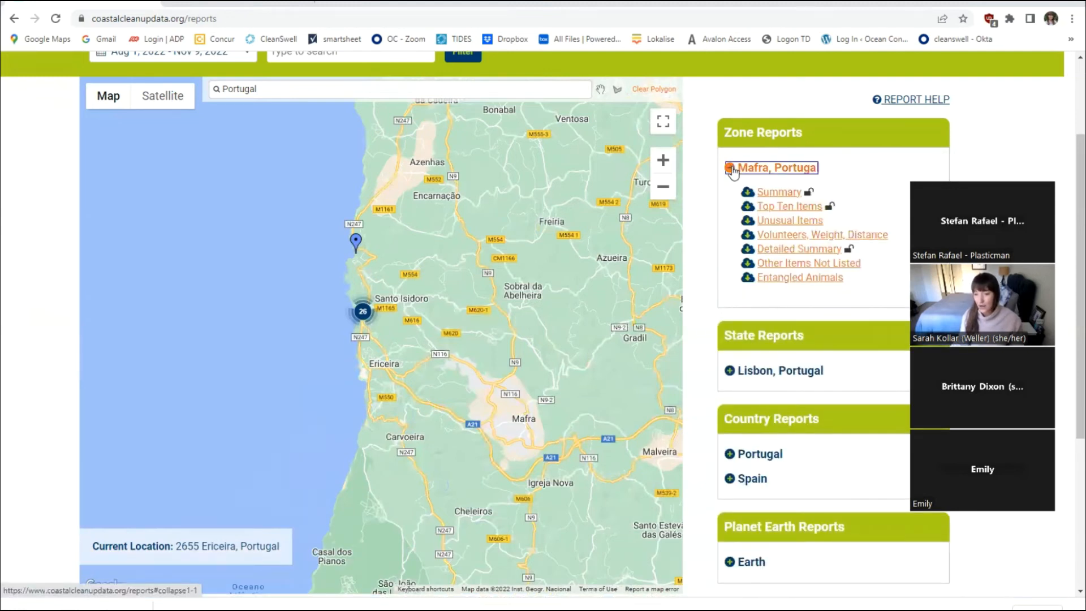
pyautogui.click(732, 170)
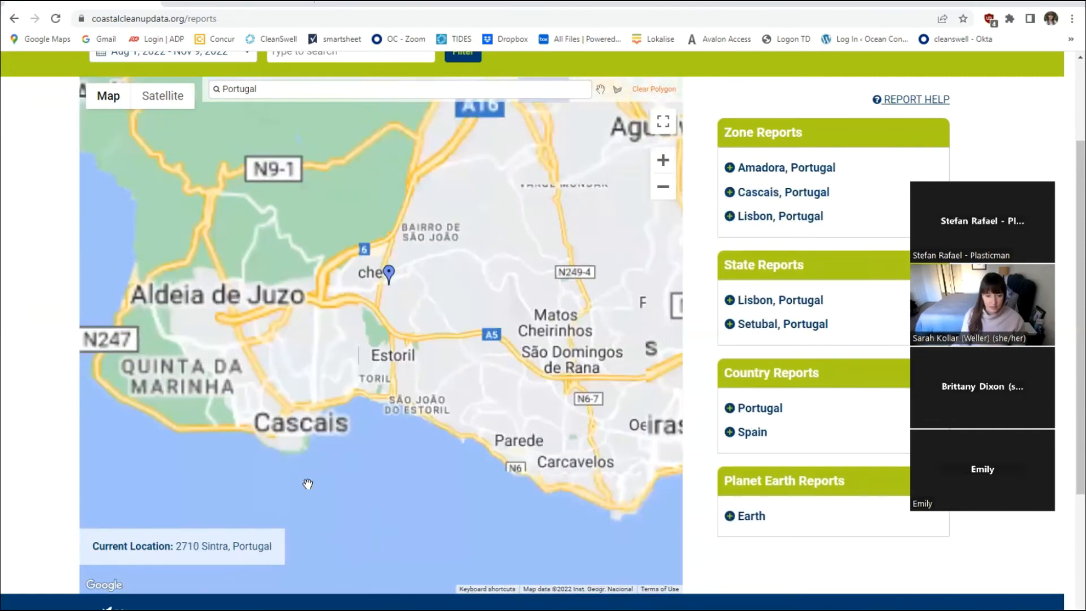
# Focus the map on the Cascais coast to view its individual cleanup pins and zone report
pyautogui.moveTo(305, 484); pyautogui.dragTo(554, 473)
pyautogui.moveTo(541, 428); pyautogui.dragTo(486, 413)
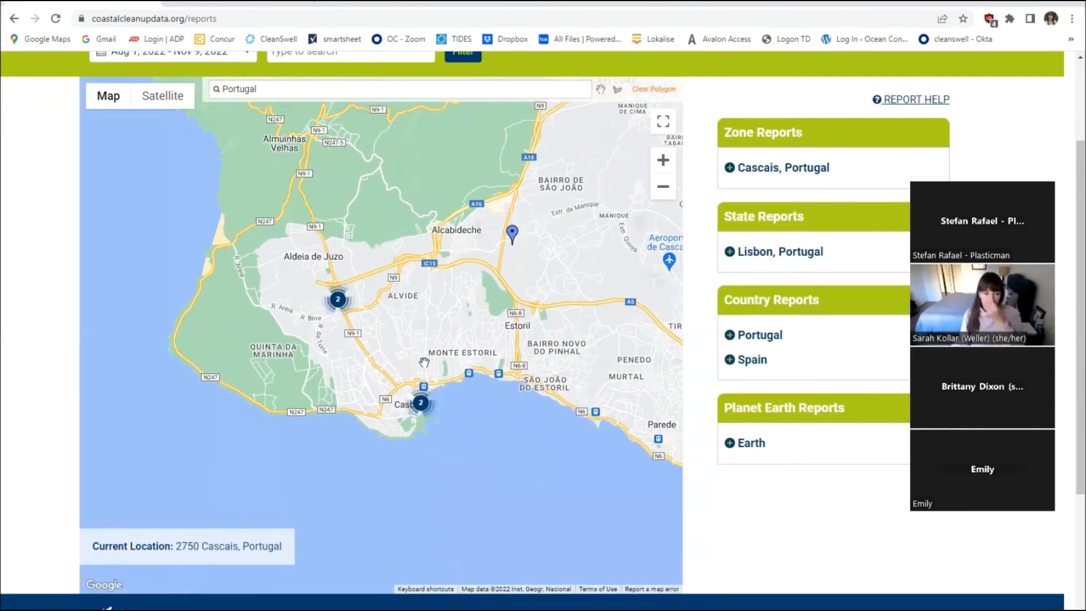
pyautogui.scroll(3, 725, 525)
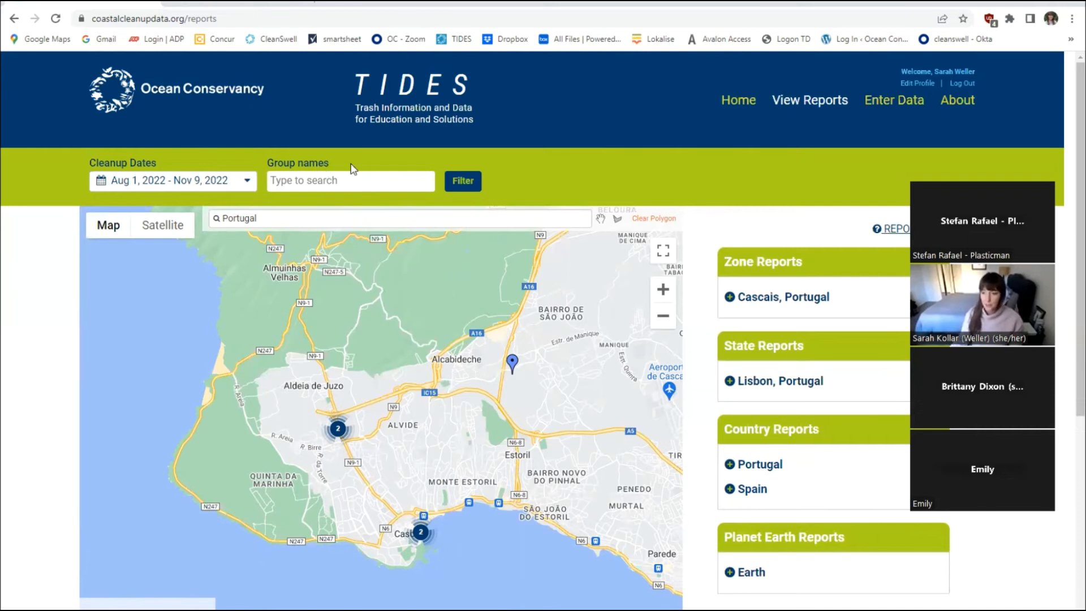
pyautogui.moveTo(491, 518); pyautogui.dragTo(484, 425)
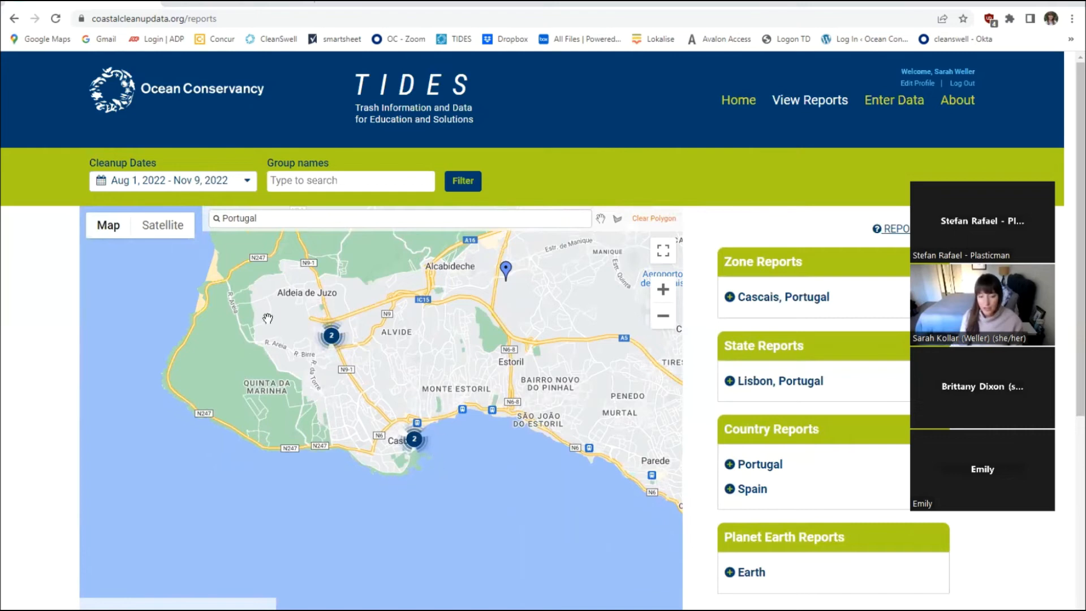
pyautogui.scroll(1, 414, 420)
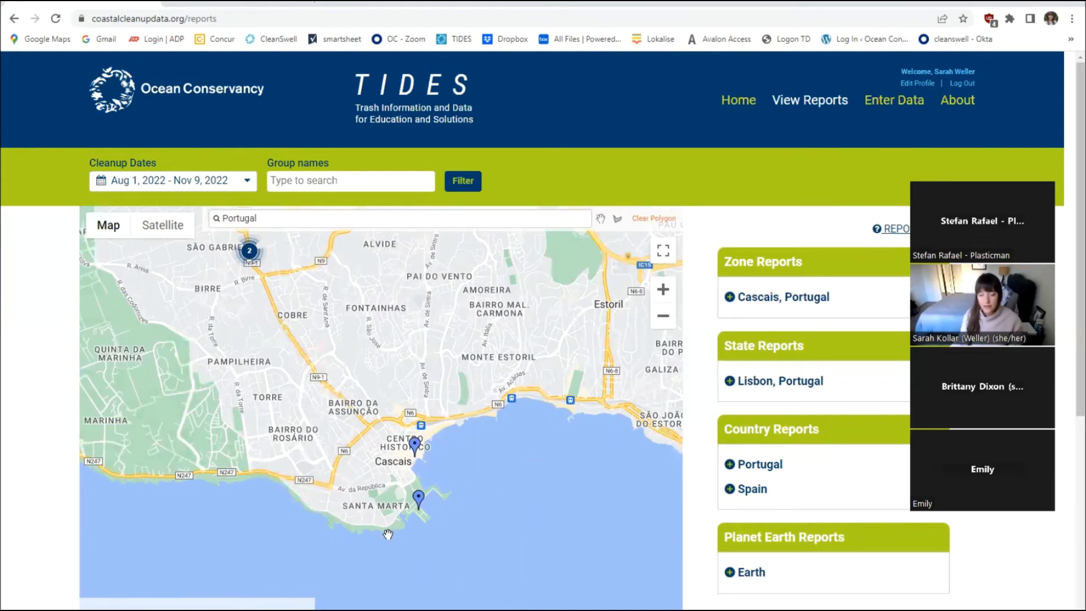
pyautogui.moveTo(535, 511); pyautogui.dragTo(538, 534)
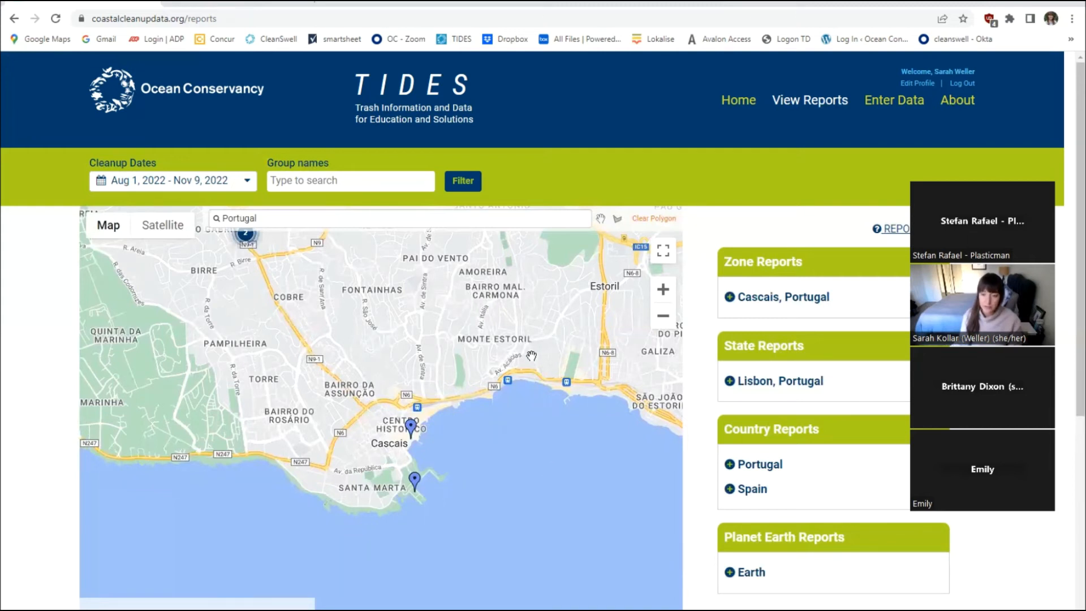
# Draw a custom polygon around the Cascais coast cleanup pins, view its Top Ten Items report and close it
pyautogui.click(616, 223)
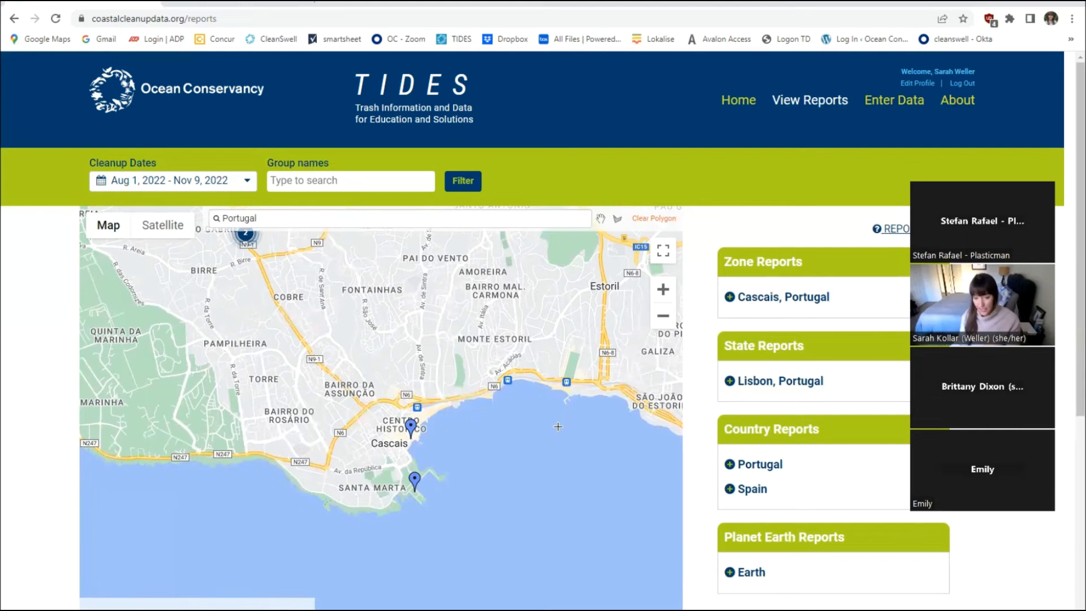
pyautogui.click(452, 325)
pyautogui.click(277, 436)
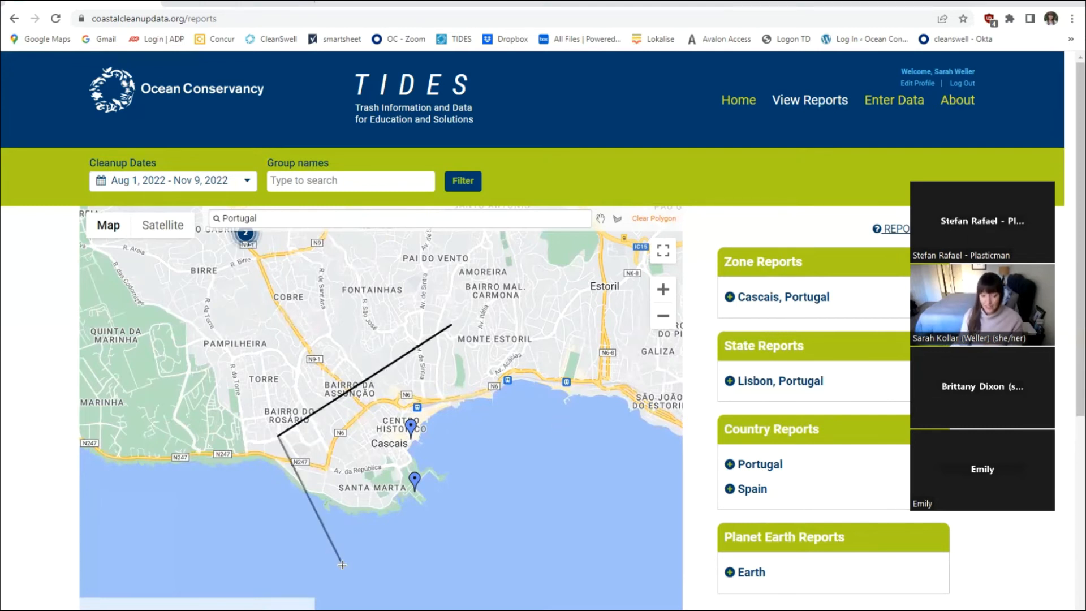
pyautogui.click(342, 564)
pyautogui.click(599, 461)
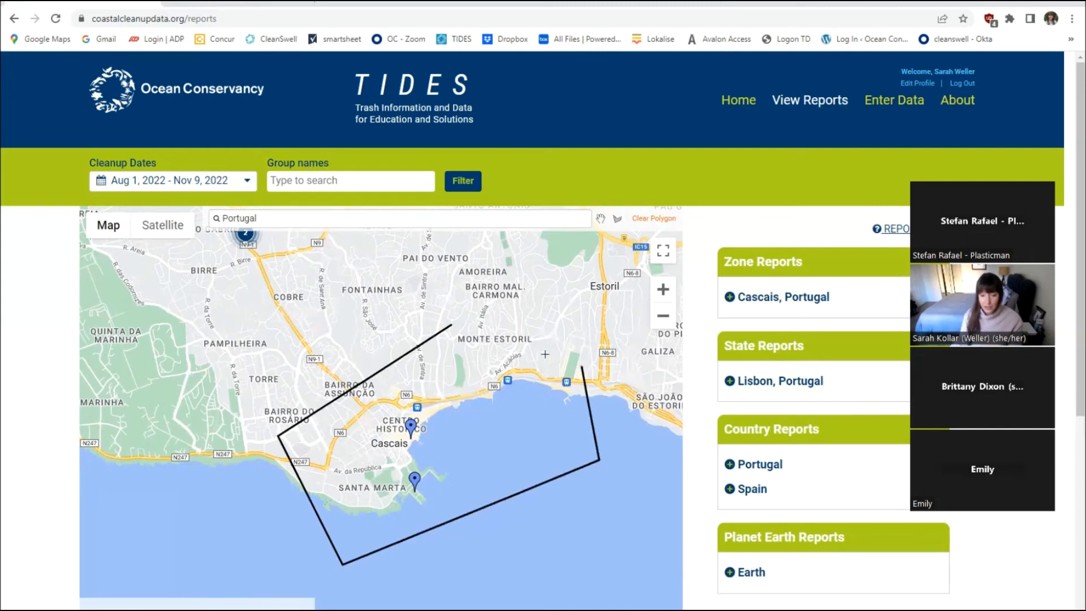
pyautogui.click(452, 327)
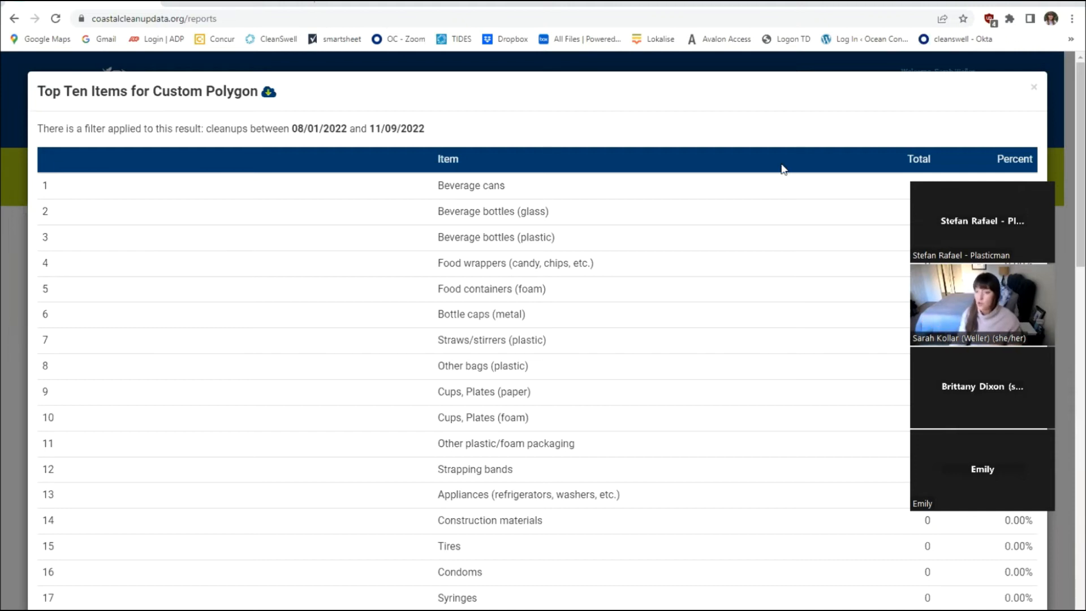
pyautogui.click(1032, 93)
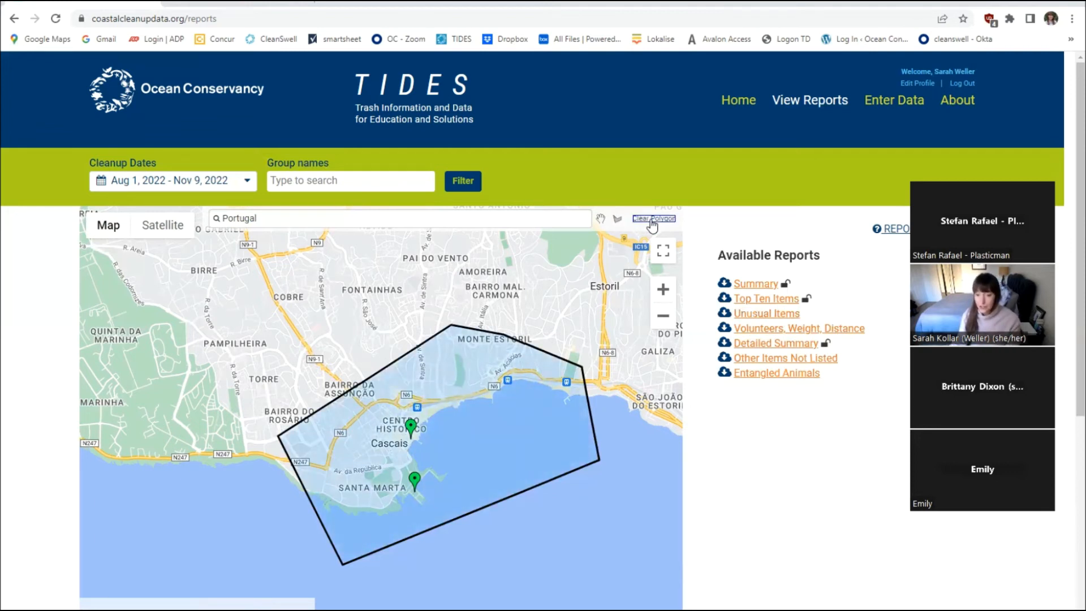
# Clear the Cascais polygon and refocus the map on the whole Mediterranean region
pyautogui.click(643, 220)
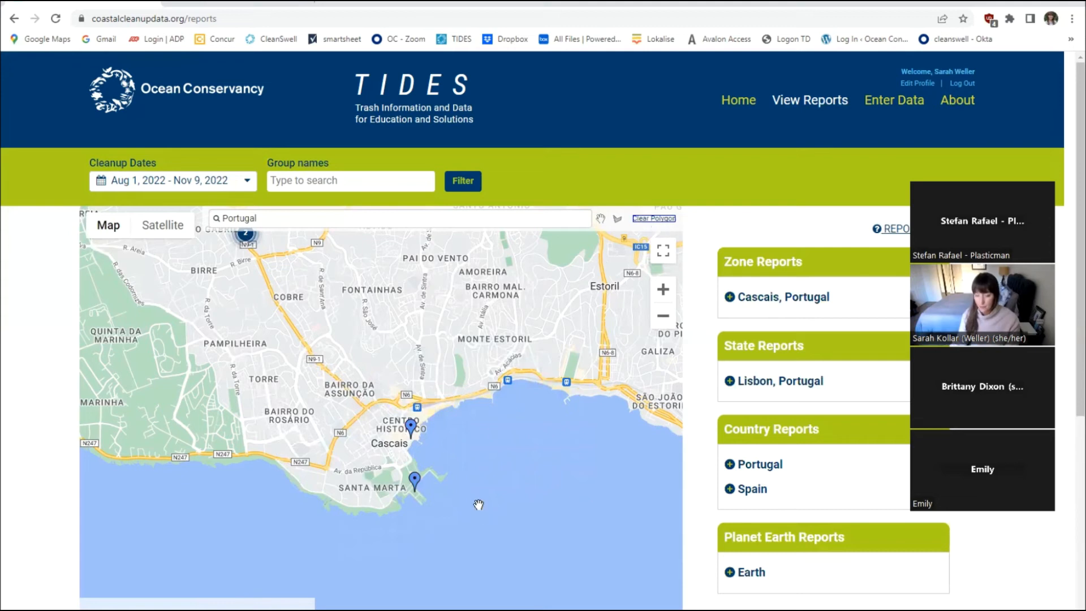
pyautogui.scroll(-5, 542, 453)
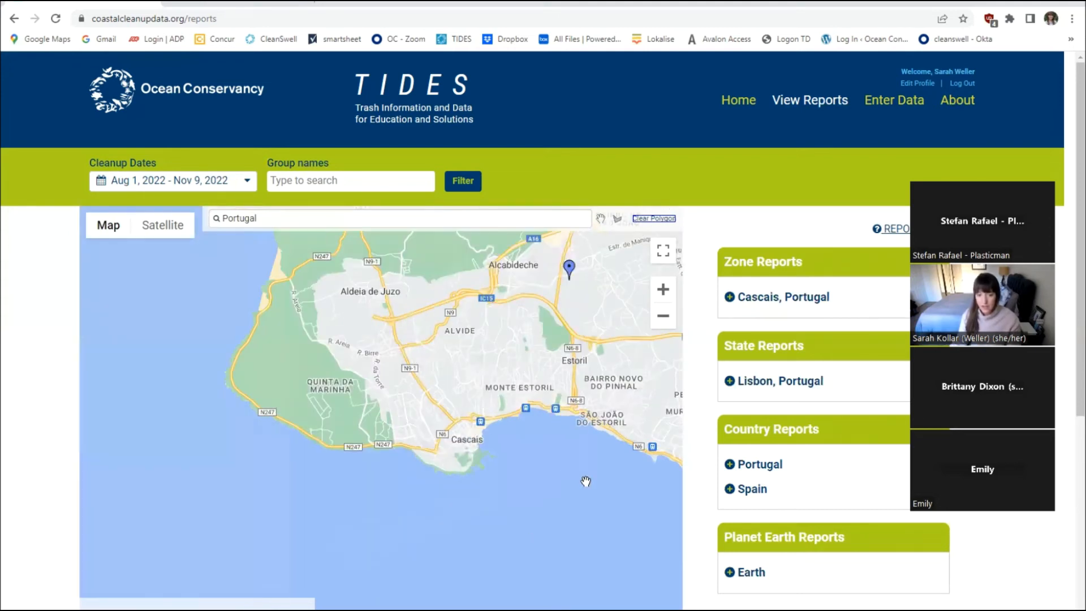
pyautogui.scroll(3, 371, 403)
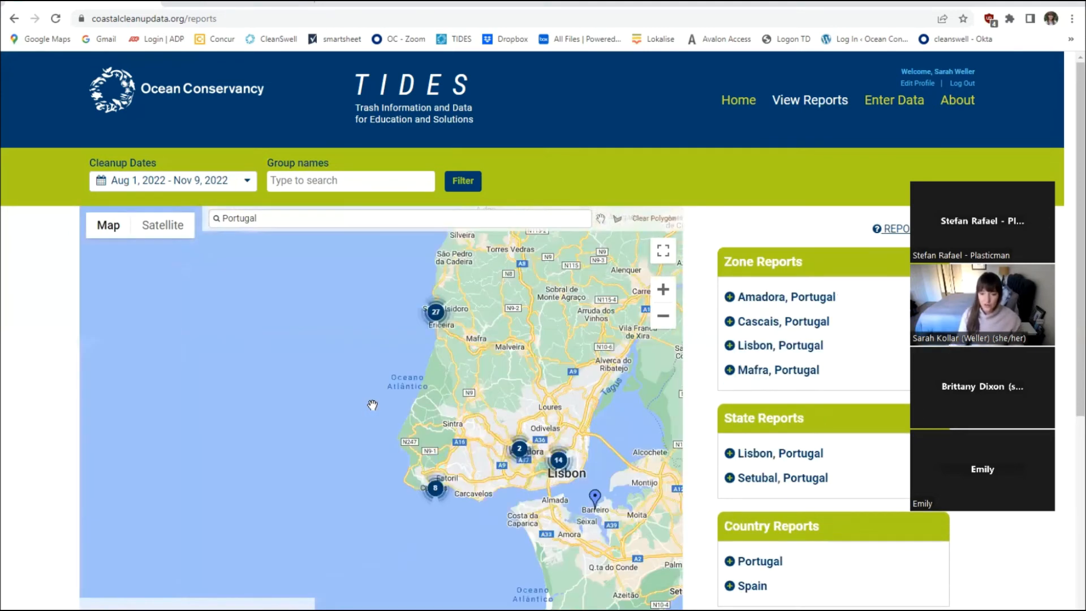
pyautogui.scroll(-1, 373, 402)
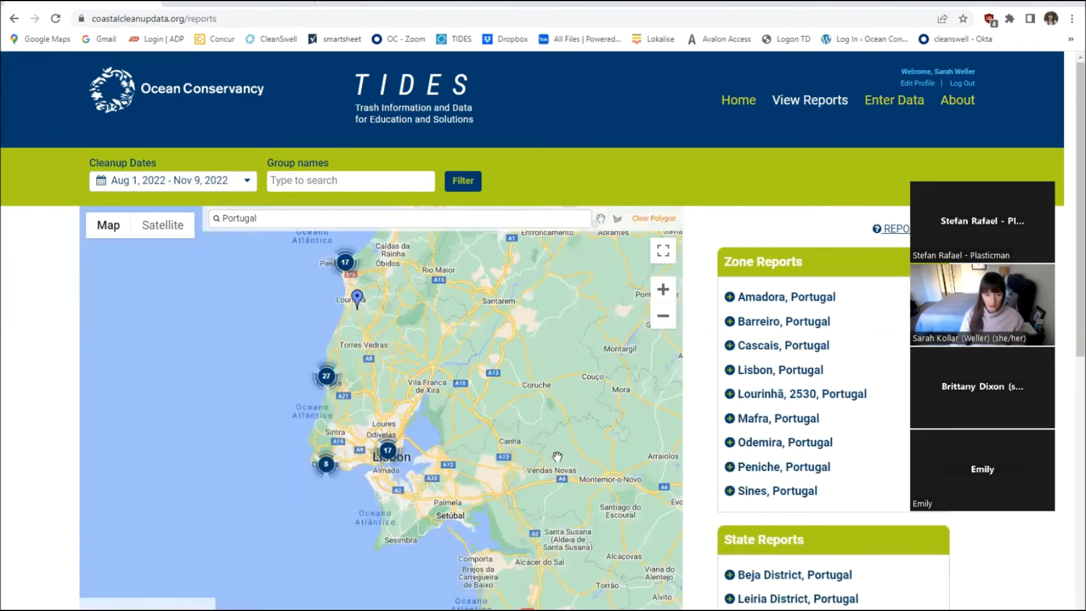
pyautogui.scroll(-1, 562, 460)
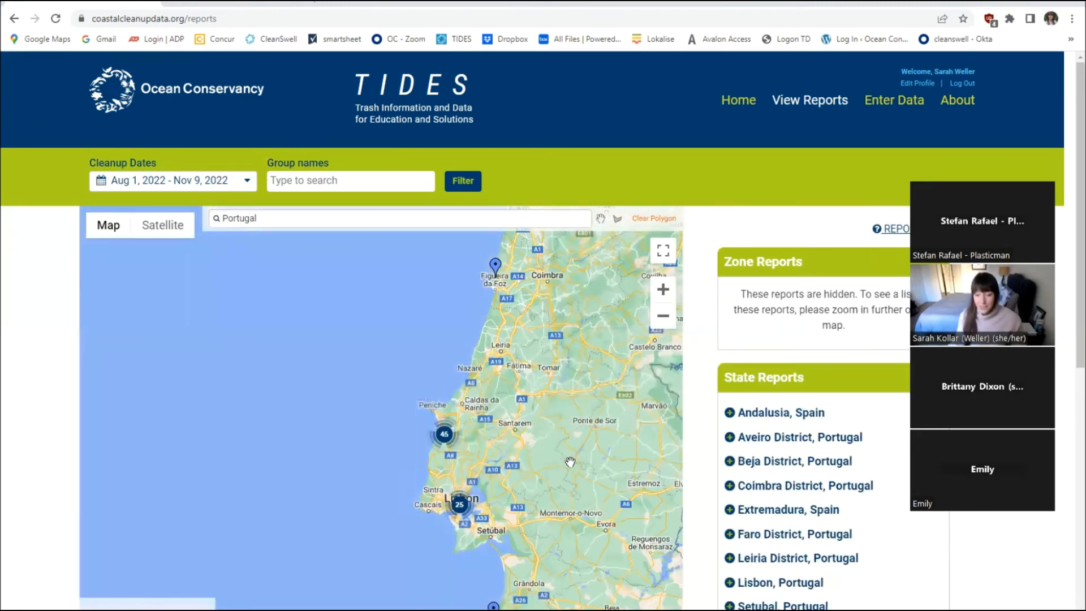
pyautogui.moveTo(570, 461); pyautogui.dragTo(330, 298)
pyautogui.scroll(-3, 625, 465)
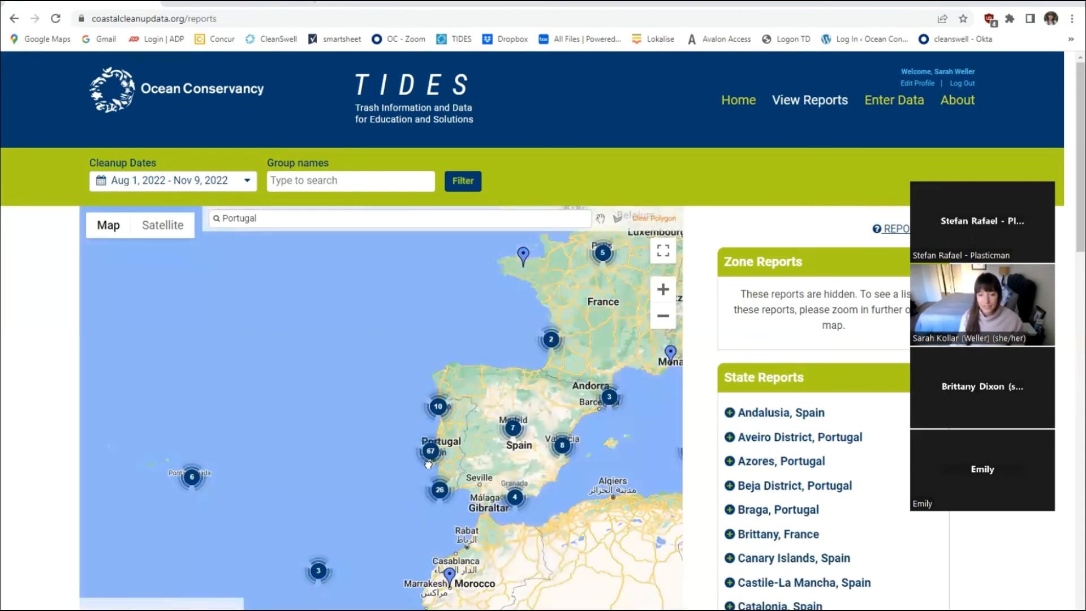
pyautogui.moveTo(428, 464); pyautogui.dragTo(236, 461)
pyautogui.moveTo(589, 434); pyautogui.dragTo(362, 400)
pyautogui.scroll(-1, 438, 487)
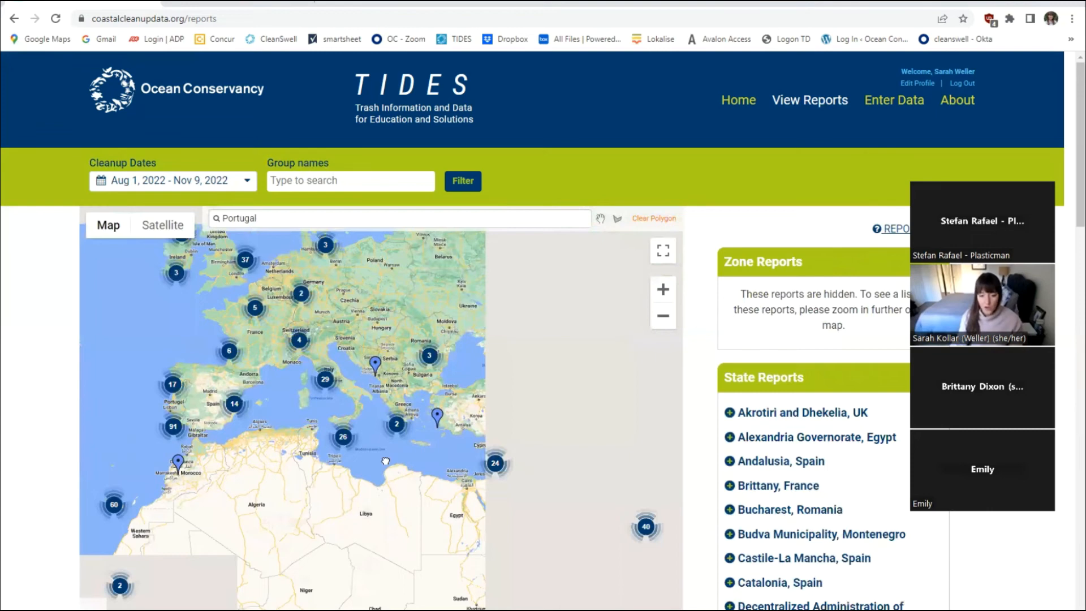
pyautogui.moveTo(420, 455); pyautogui.dragTo(386, 461)
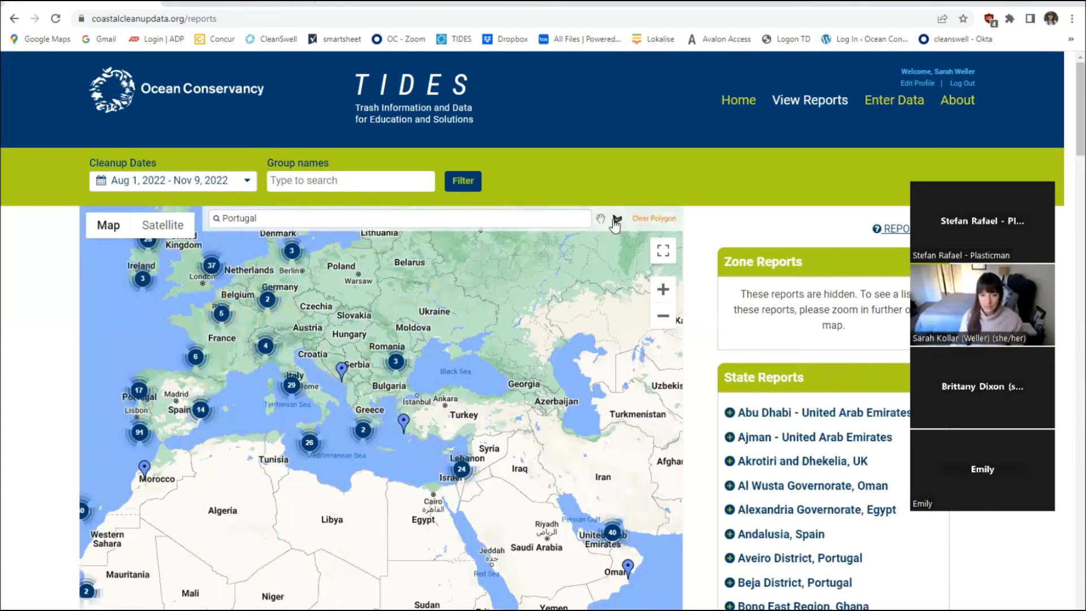
# Draw a custom polygon around the Mediterranean from Spain to Israel to list its available reports, and clear it
pyautogui.click(616, 220)
pyautogui.click(496, 415)
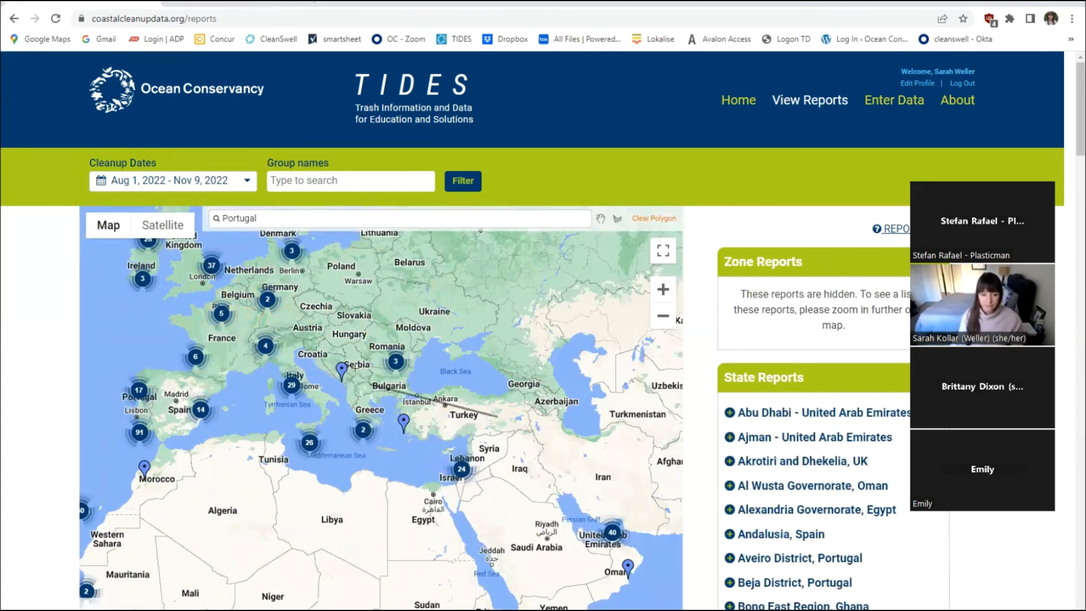
pyautogui.click(269, 330)
pyautogui.click(125, 432)
pyautogui.click(176, 493)
pyautogui.click(302, 481)
pyautogui.click(482, 517)
pyautogui.click(497, 418)
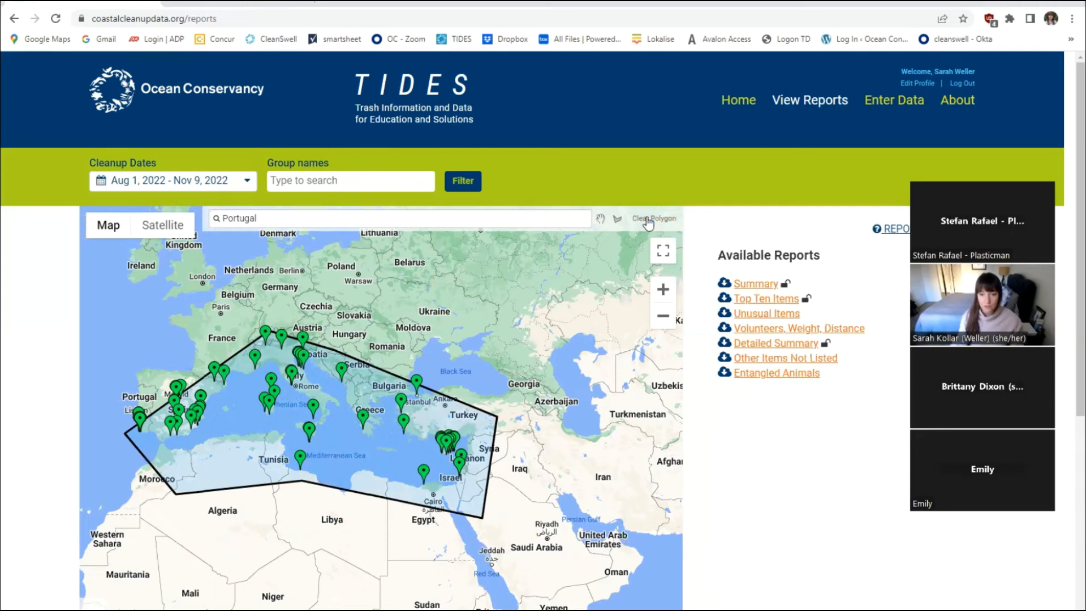
pyautogui.click(648, 221)
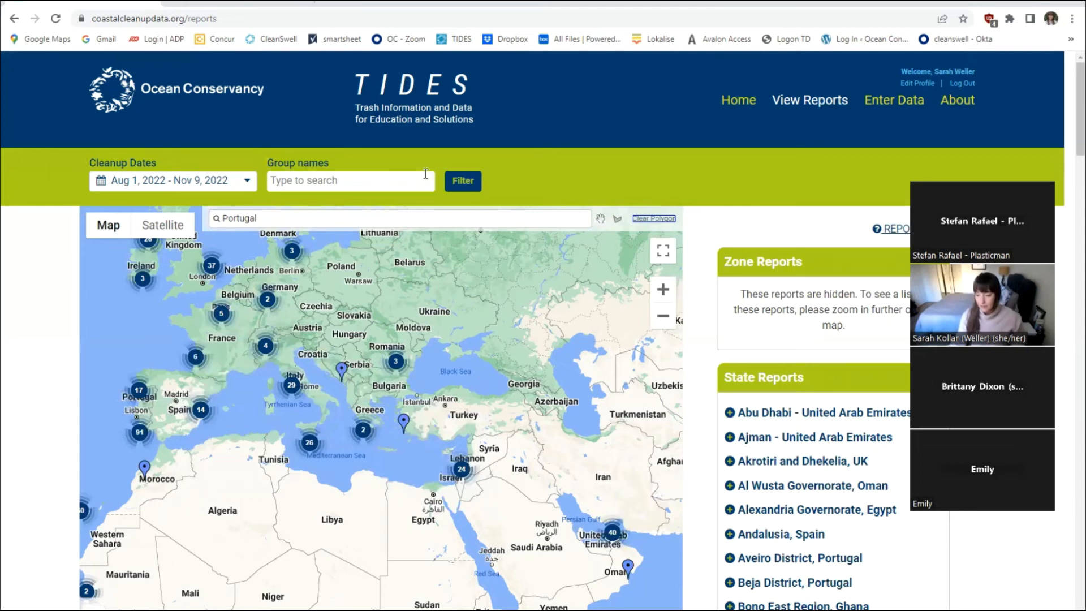
# Search the group names filter for "alliance"
pyautogui.click(361, 178)
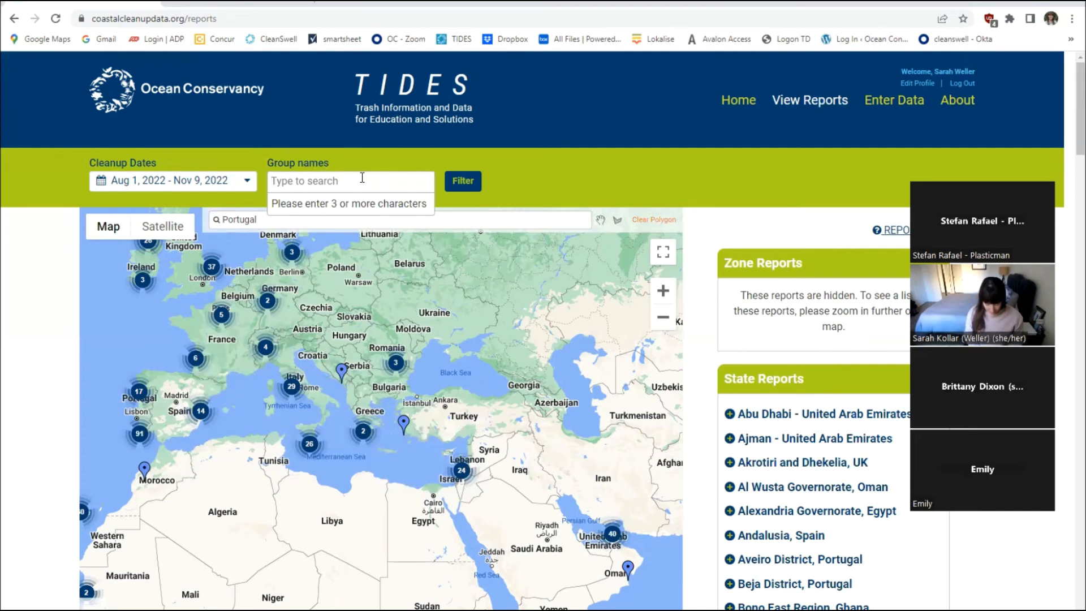
pyautogui.write('allaince')
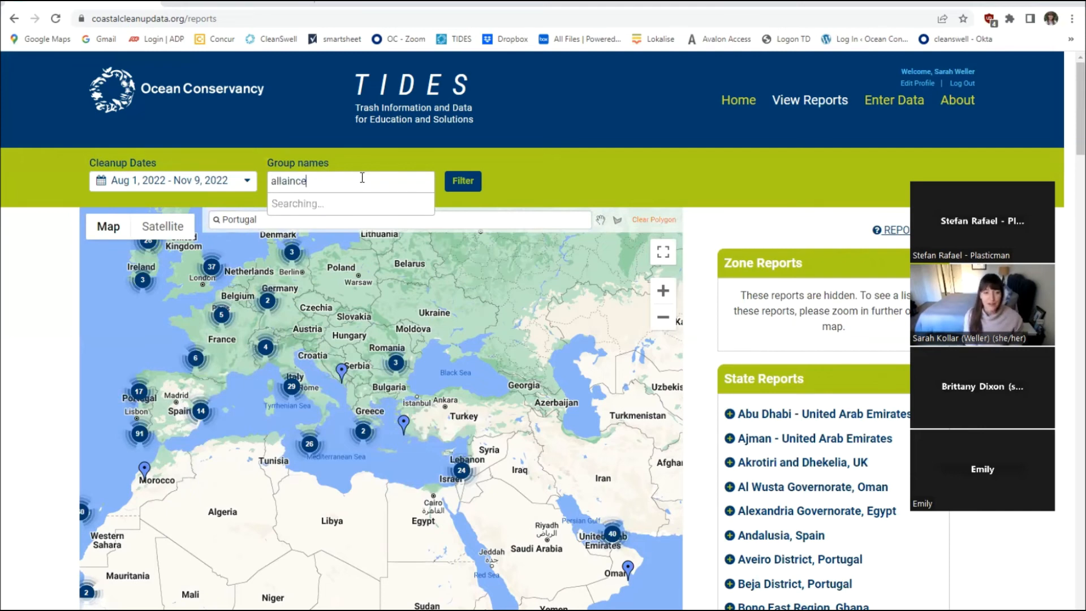
pyautogui.press('BackSpace')
pyautogui.press('BackSpace')
pyautogui.press('BackSpace')
pyautogui.press('BackSpace')
pyautogui.press('BackSpace')
pyautogui.write('iance')
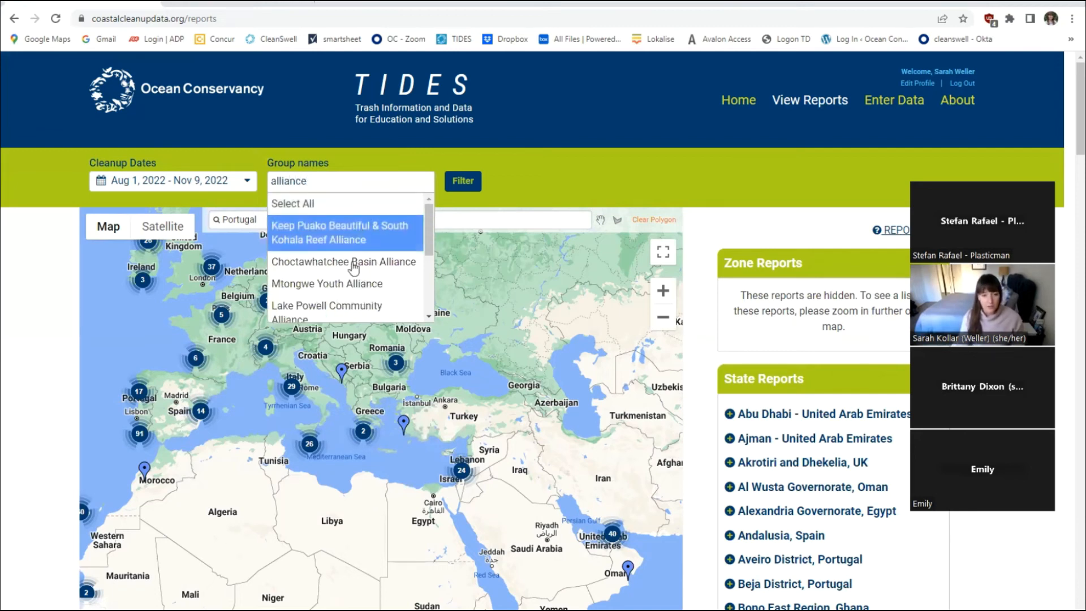
# Select the groups "Choctawhatchee Basin Alliance; Okaloosa County ICC" and "Choctawhatchee Basin Alliance" for the group filter
pyautogui.scroll(-1, 365, 291)
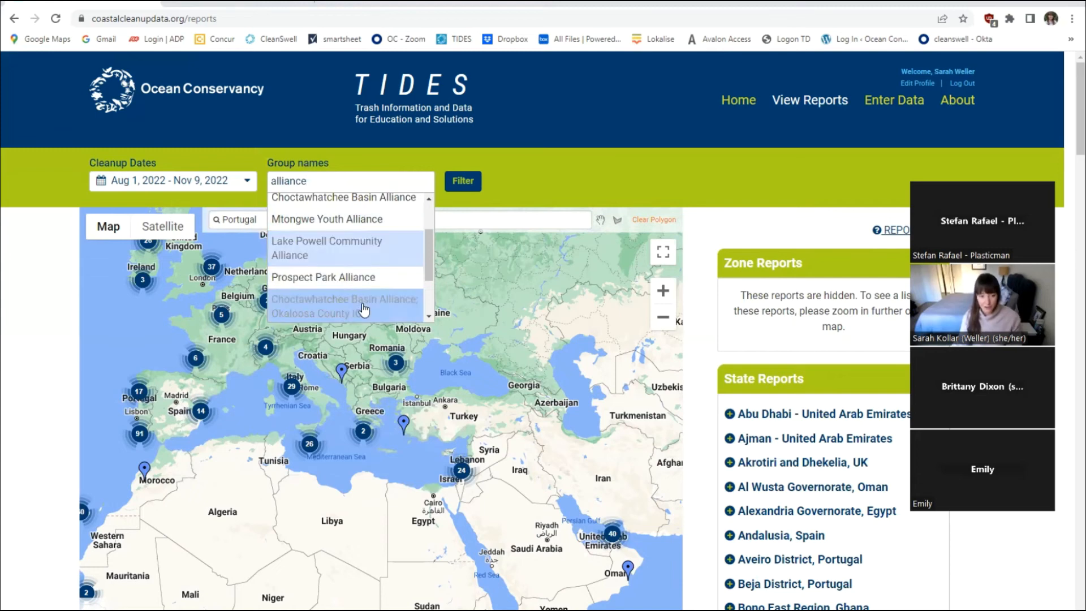
pyautogui.scroll(-1, 374, 288)
pyautogui.click(351, 246)
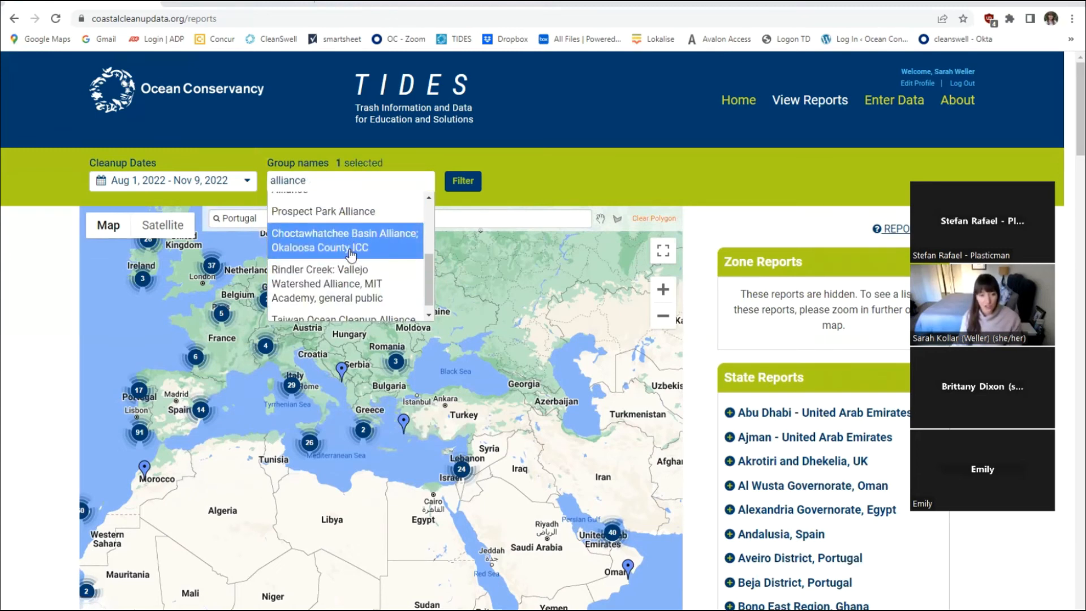
pyautogui.scroll(1, 351, 261)
pyautogui.scroll(2, 352, 261)
pyautogui.click(352, 260)
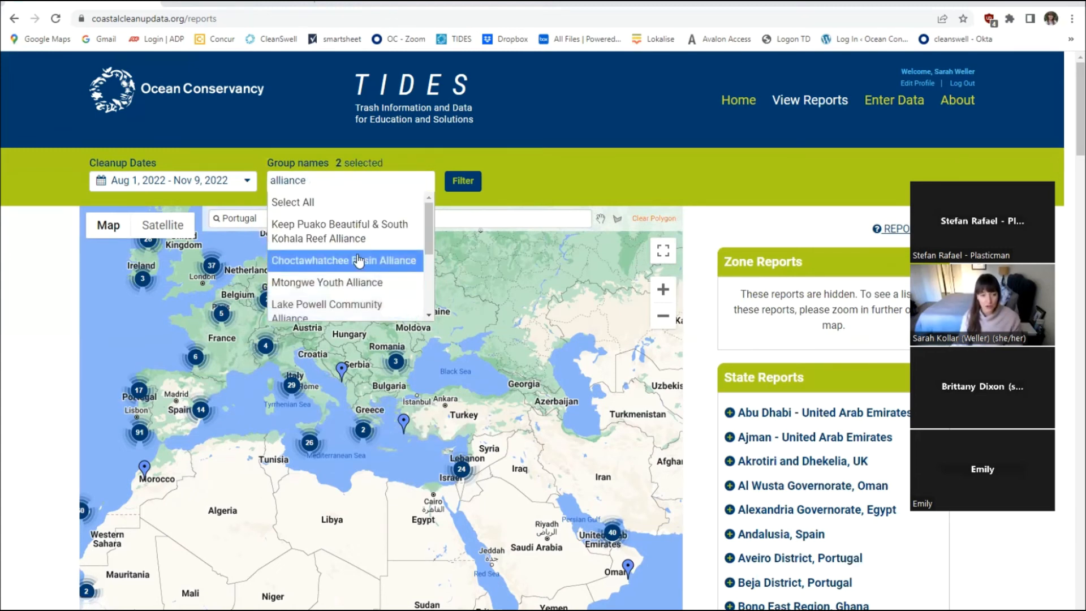
pyautogui.scroll(-2, 345, 232)
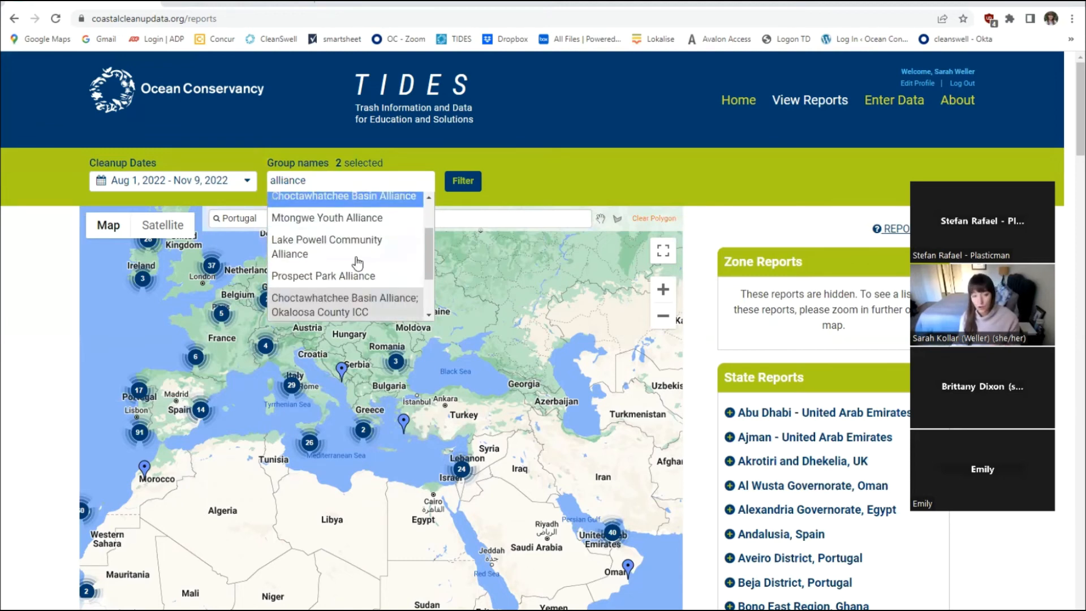
pyautogui.scroll(-2, 357, 265)
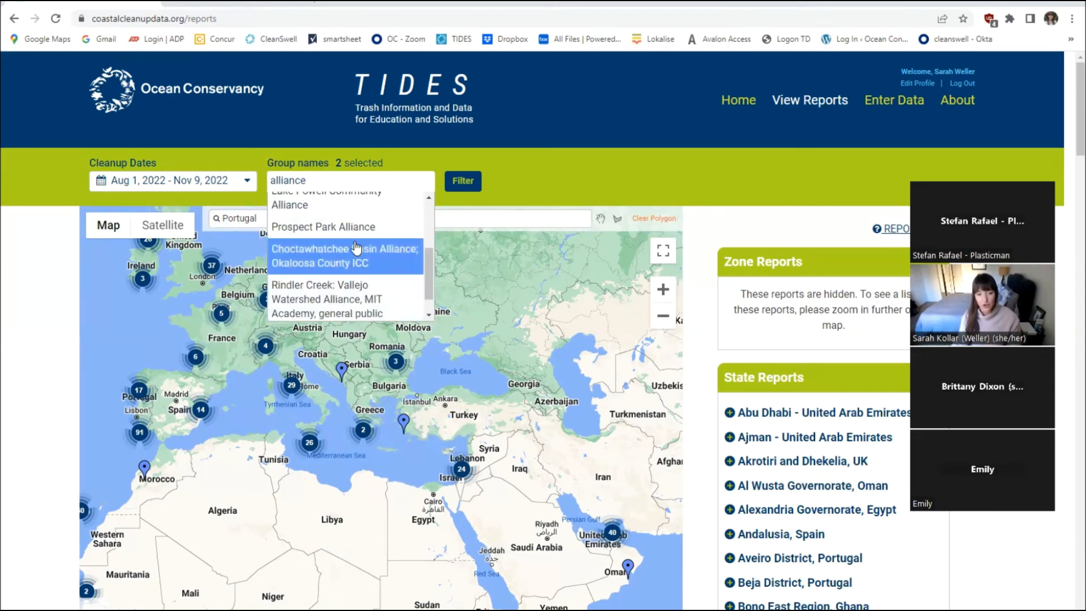
pyautogui.scroll(3, 357, 243)
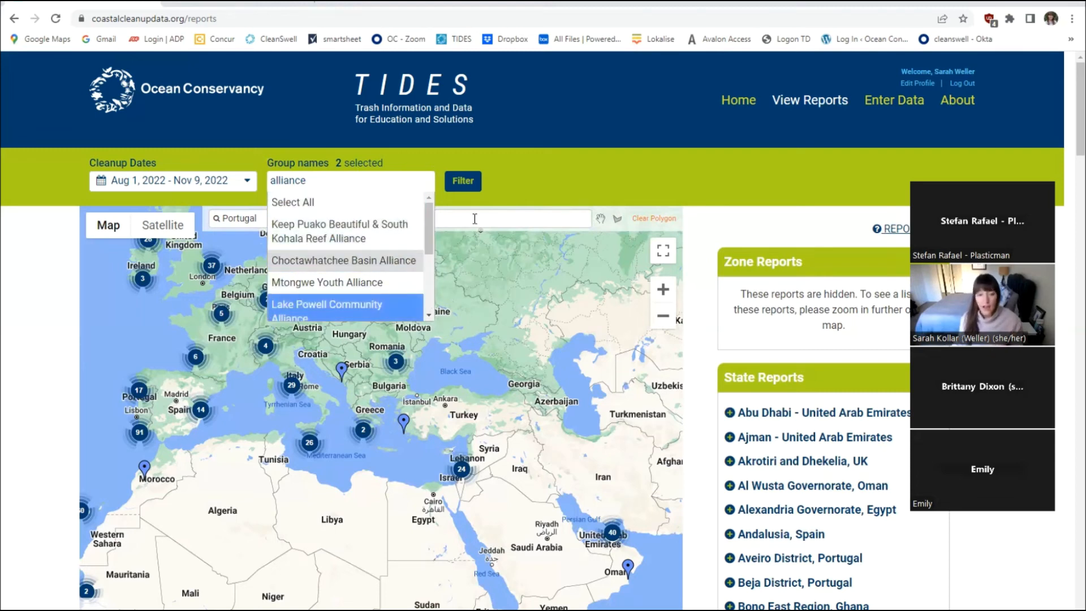
# Apply the group filter and locate its matching cleanup near Destin, Florida, on the map
pyautogui.click(472, 187)
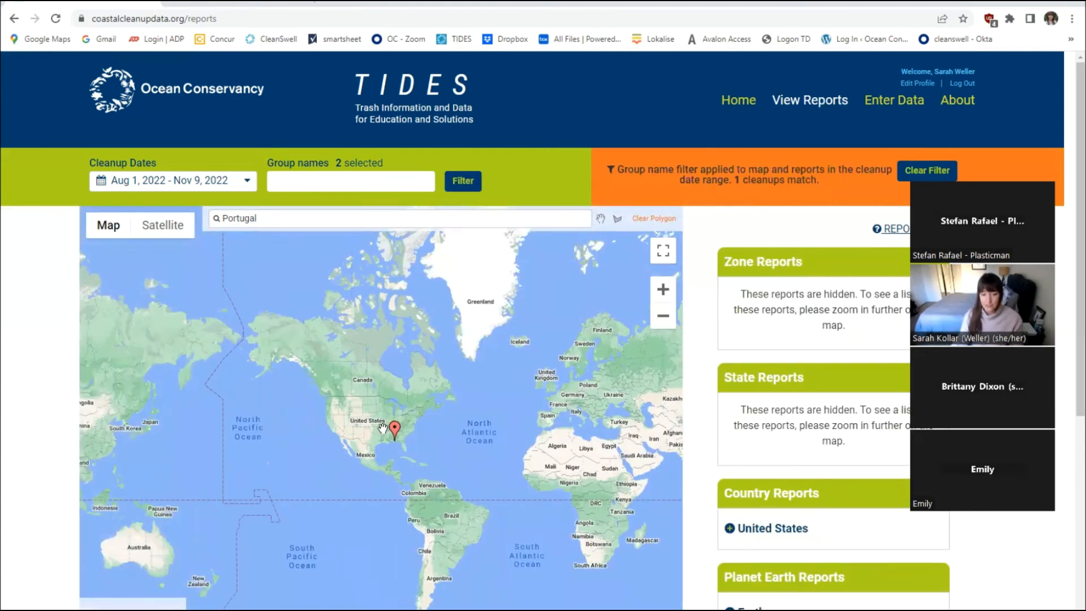
pyautogui.moveTo(497, 425); pyautogui.dragTo(403, 419)
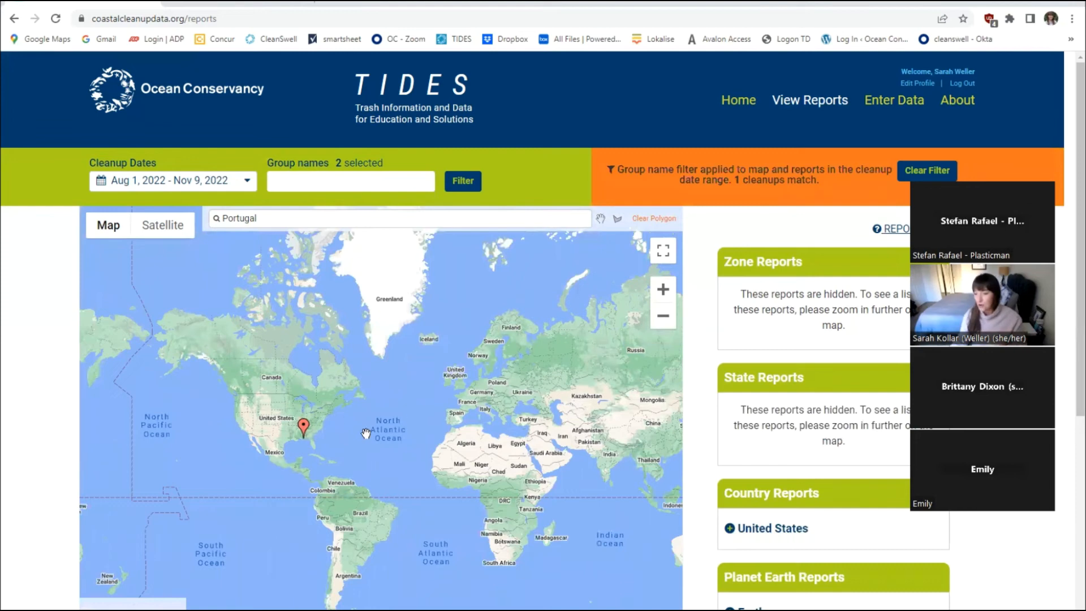
pyautogui.scroll(2, 308, 425)
pyautogui.scroll(4, 399, 487)
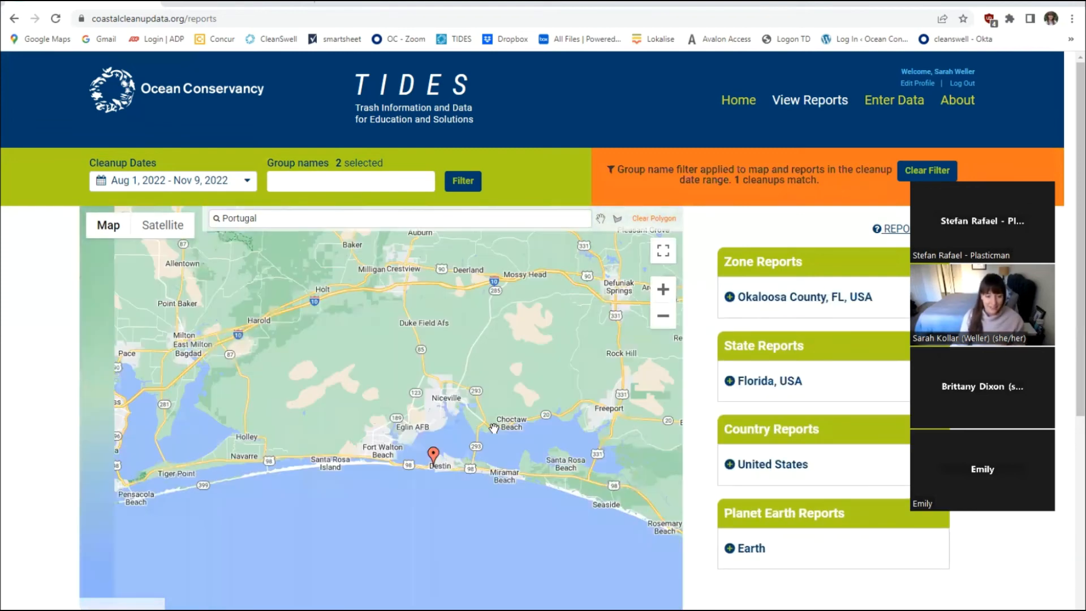
pyautogui.scroll(4, 486, 427)
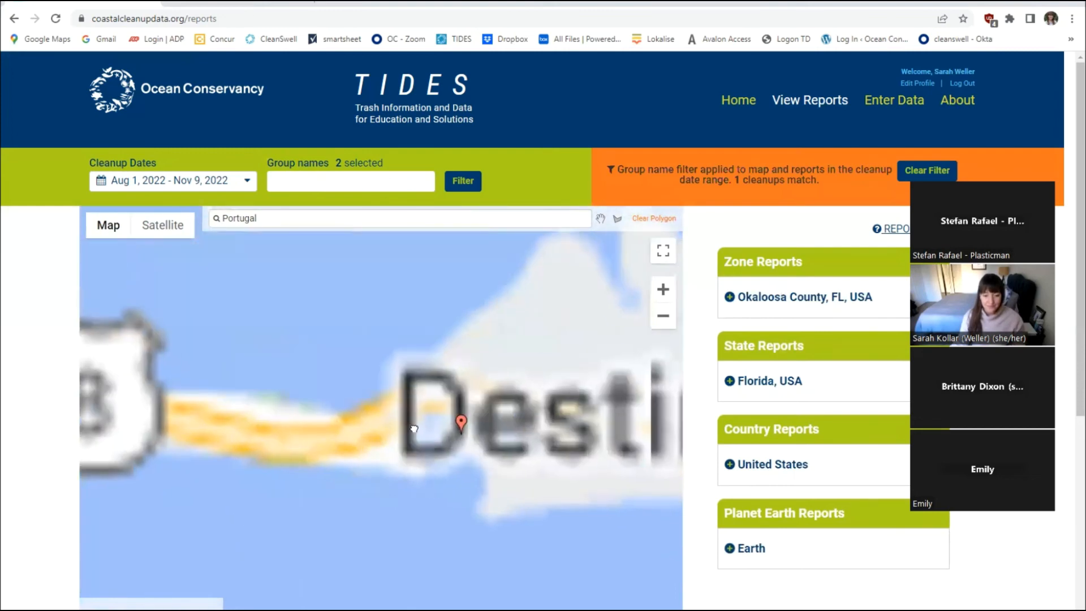
pyautogui.moveTo(395, 425); pyautogui.dragTo(305, 415)
pyautogui.scroll(-3, 349, 414)
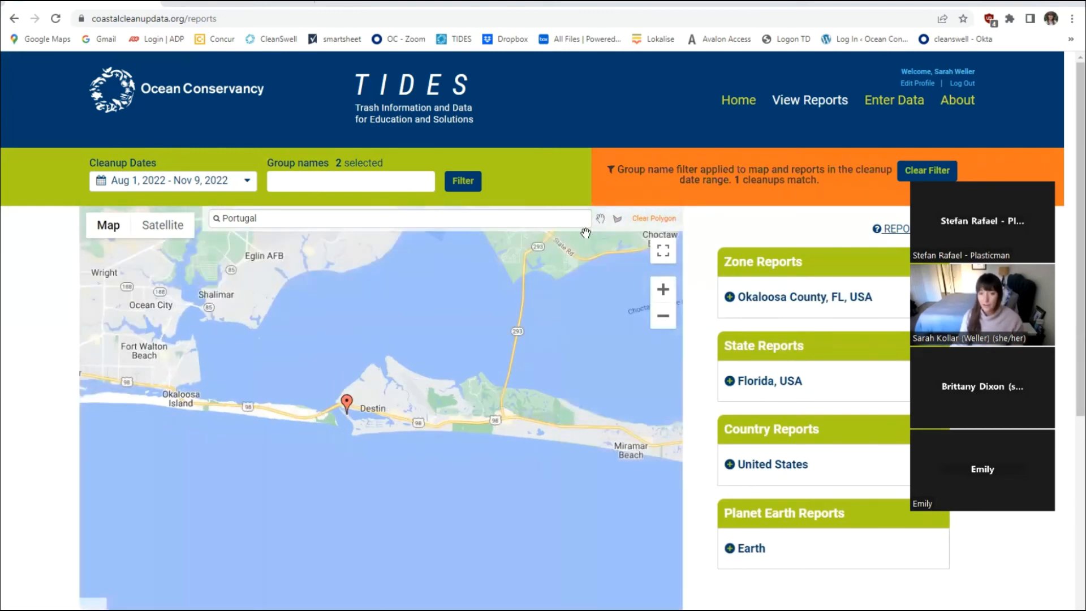
# Replace the group filter with Bank of America Community Volunteers, Bank of America - MyEnvironment, Bank of America, and Sego - Fujisawa - Bank of America group 1
pyautogui.click(905, 174)
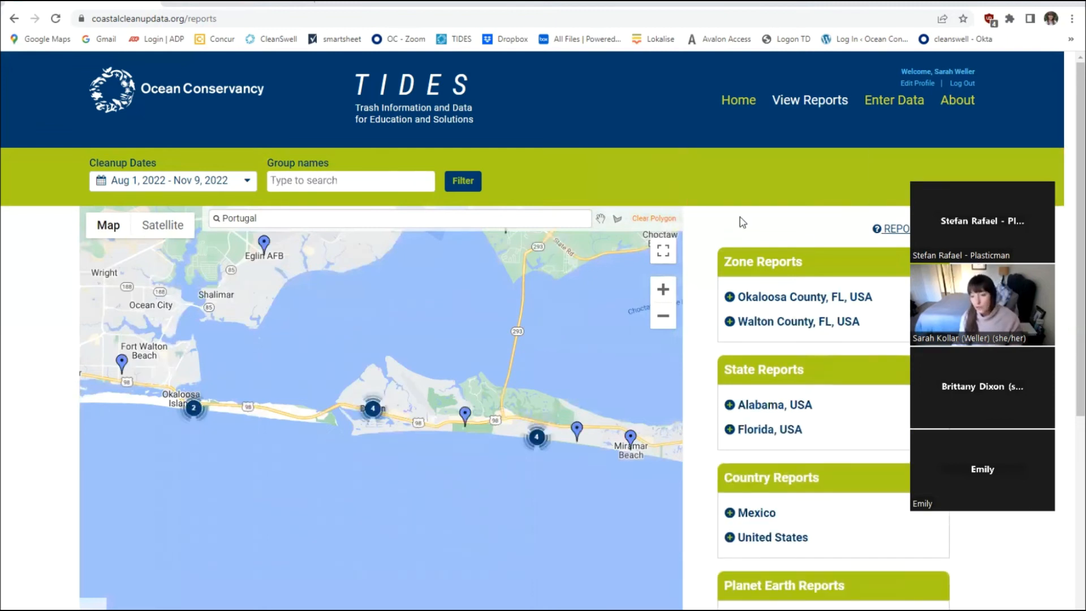
pyautogui.click(314, 180)
pyautogui.write('bank of')
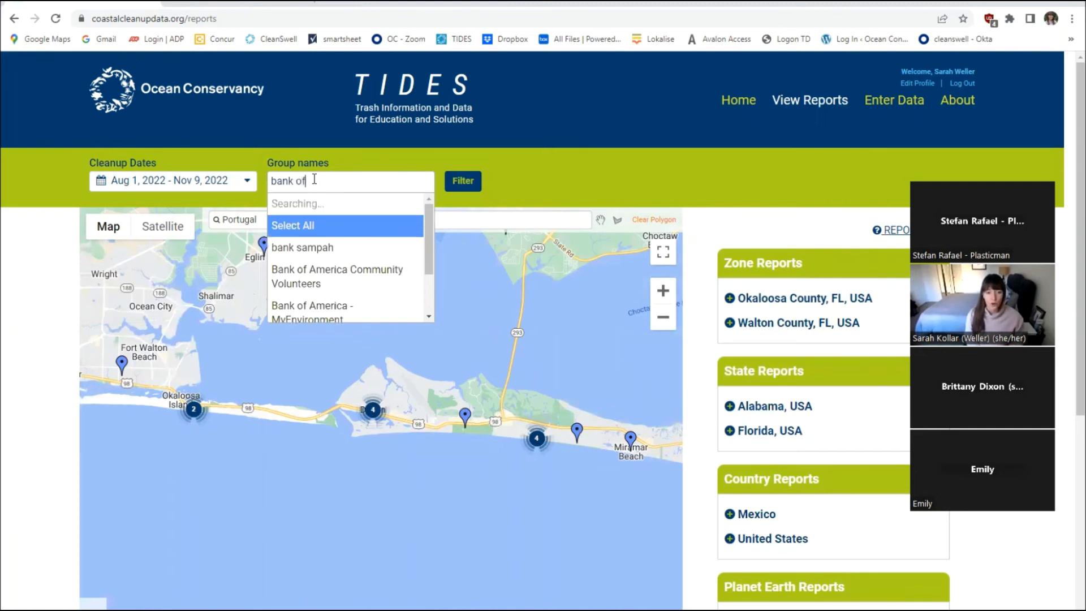
pyautogui.click(361, 229)
pyautogui.click(363, 272)
pyautogui.click(351, 297)
pyautogui.scroll(-1, 364, 270)
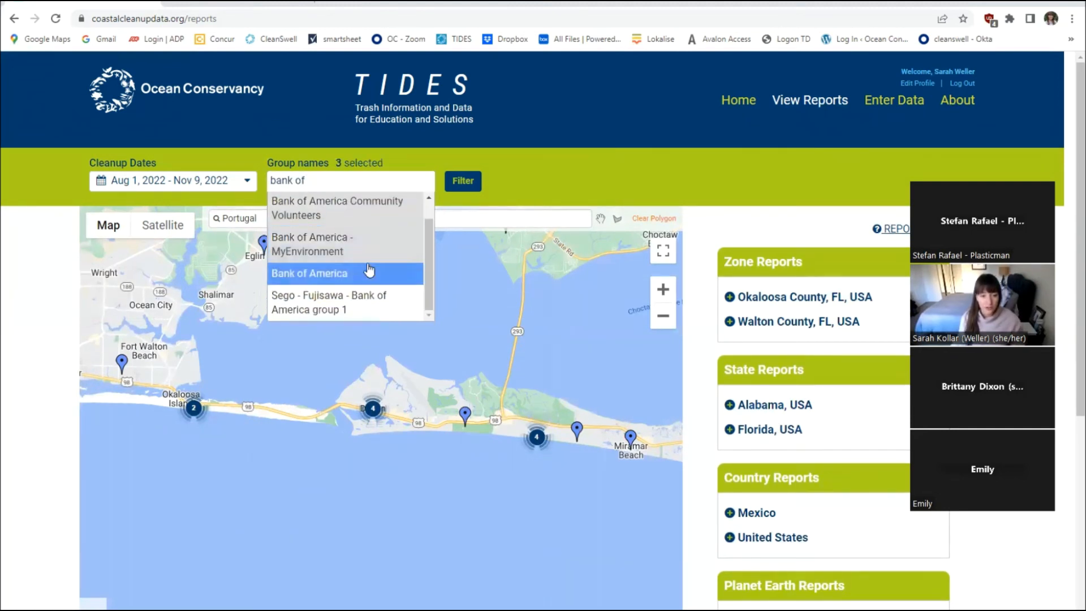
pyautogui.click(372, 305)
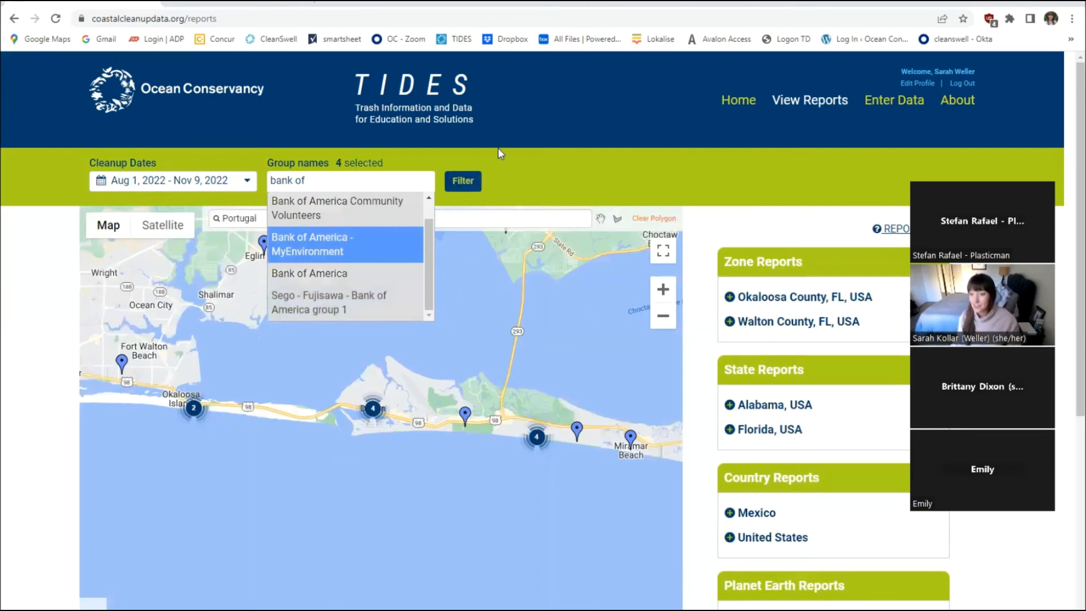
pyautogui.click(463, 181)
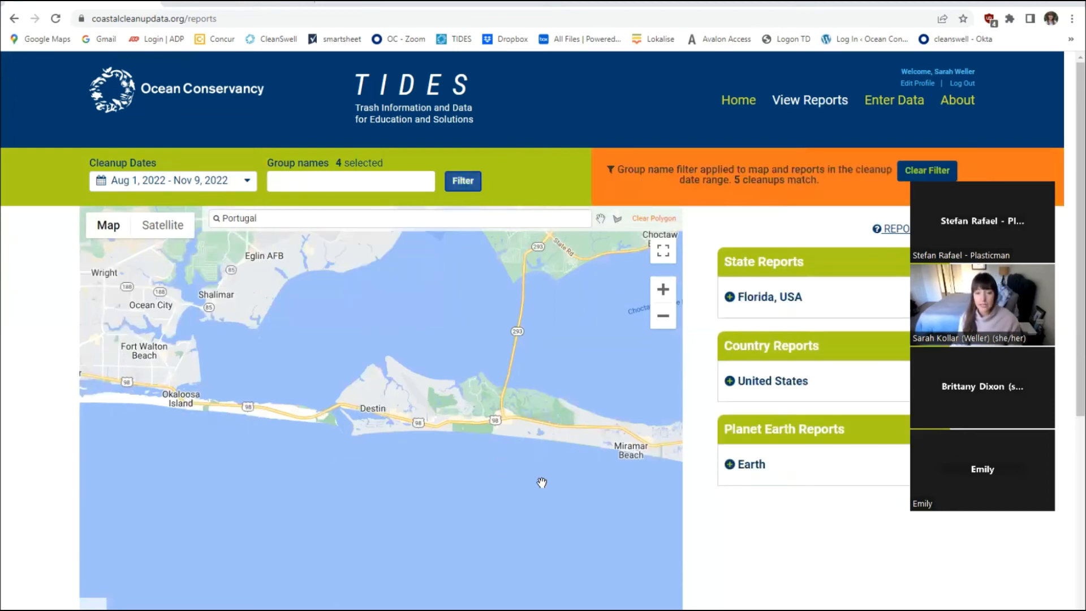
# Examine where the cleanups of the filtered Bank of America groups lie across the eastern United States map
pyautogui.scroll(-3, 542, 482)
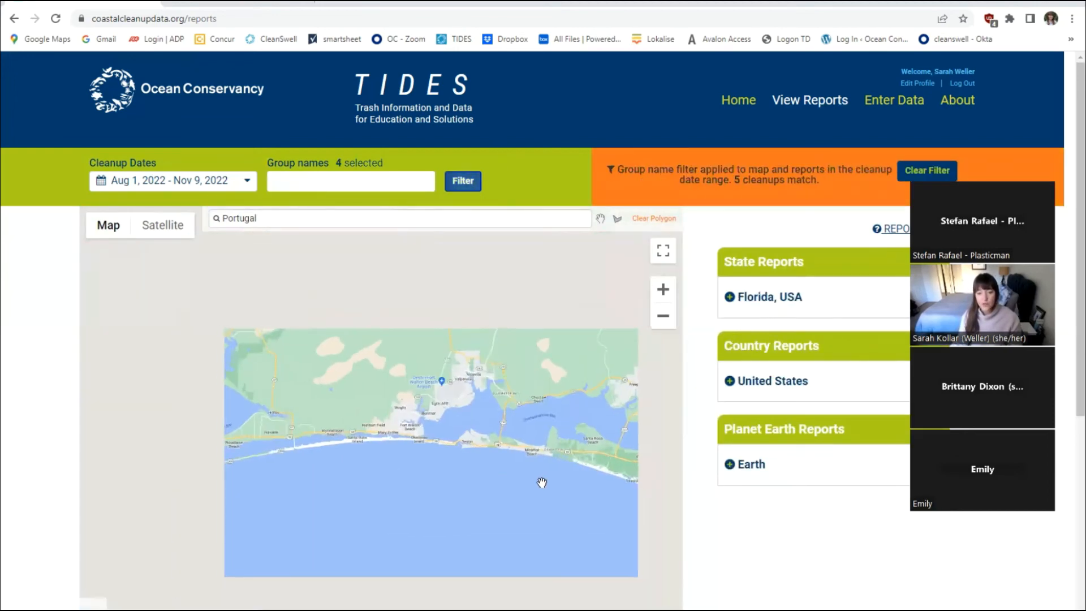
pyautogui.scroll(-4, 542, 483)
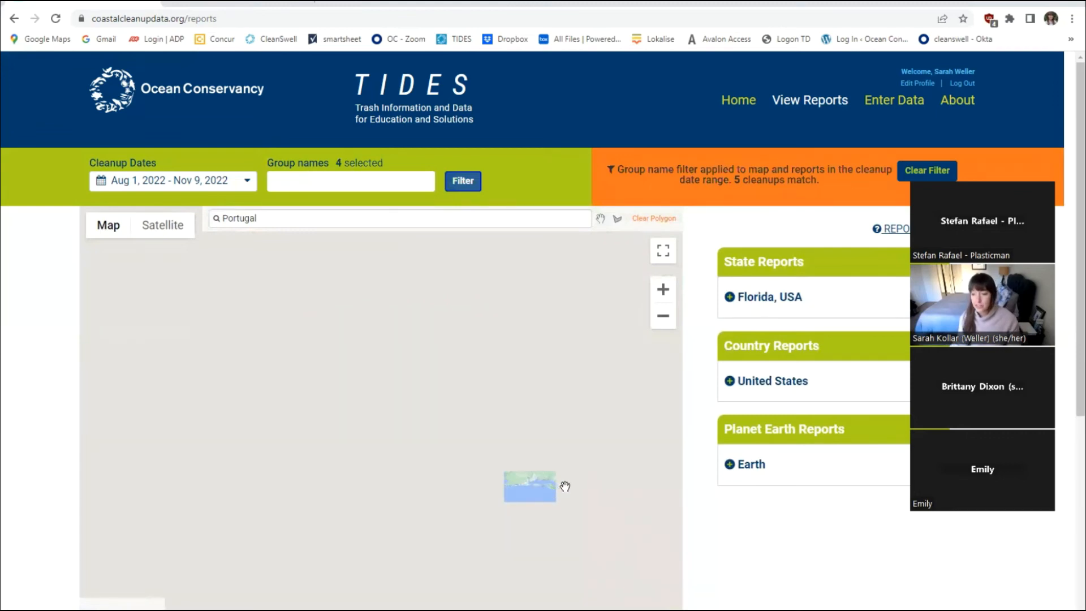
pyautogui.scroll(-1, 578, 447)
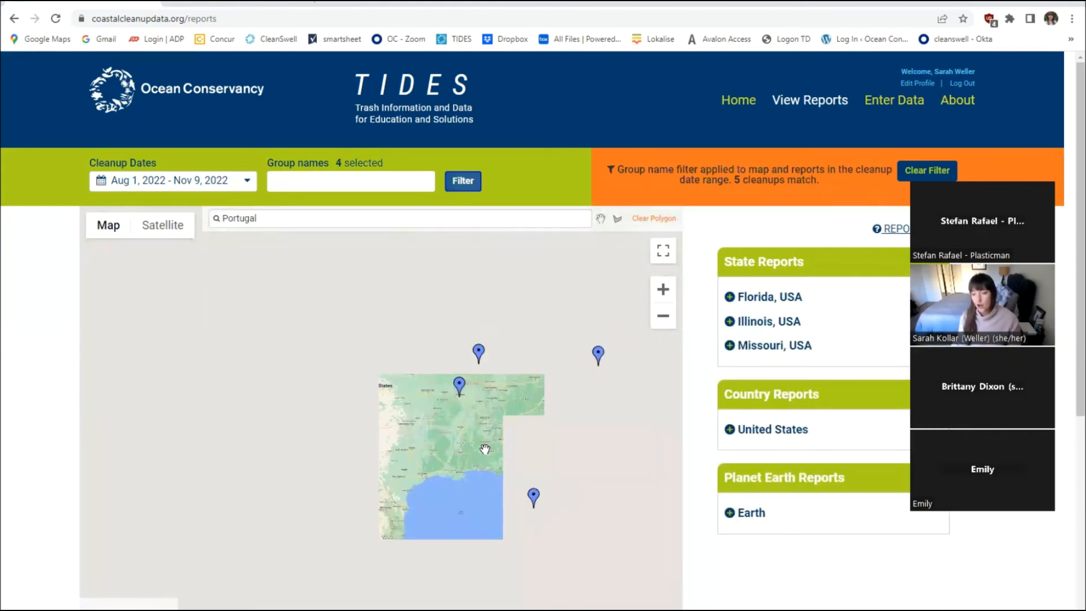
pyautogui.moveTo(626, 435); pyautogui.dragTo(472, 422)
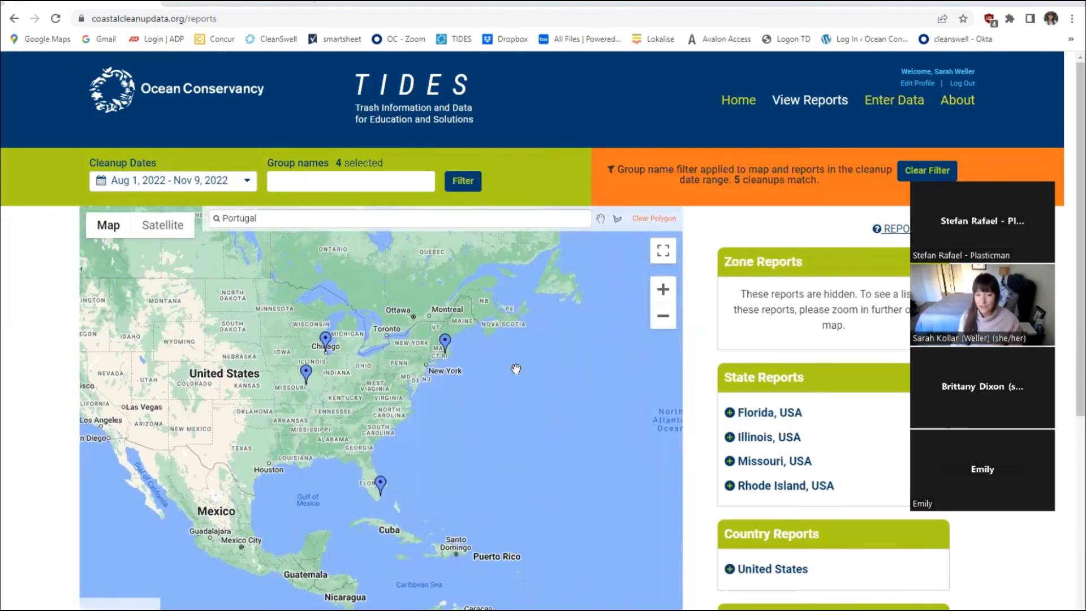
pyautogui.moveTo(558, 429); pyautogui.dragTo(515, 450)
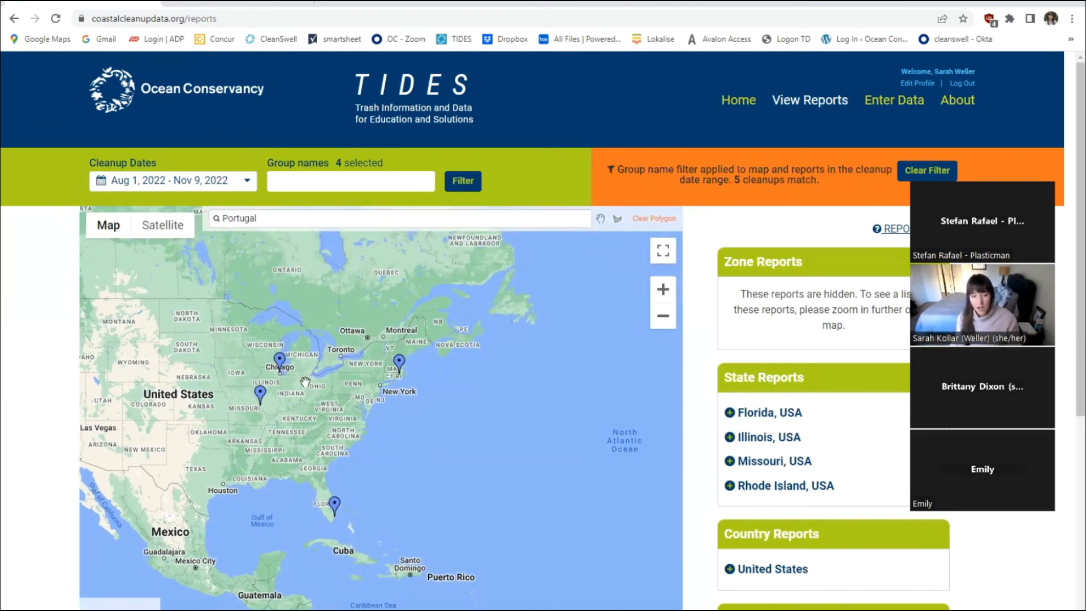
pyautogui.moveTo(504, 454); pyautogui.dragTo(472, 461)
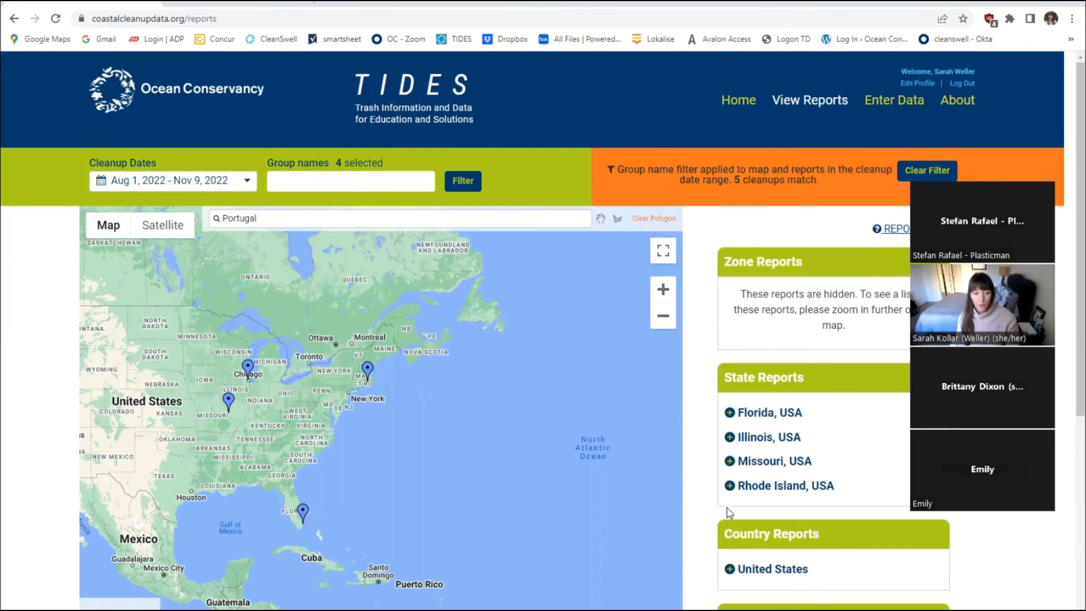
# View the Top Ten Items report for Earth, check its date range and group names, and close it
pyautogui.moveTo(711, 531); pyautogui.dragTo(706, 467)
pyautogui.scroll(-2, 707, 470)
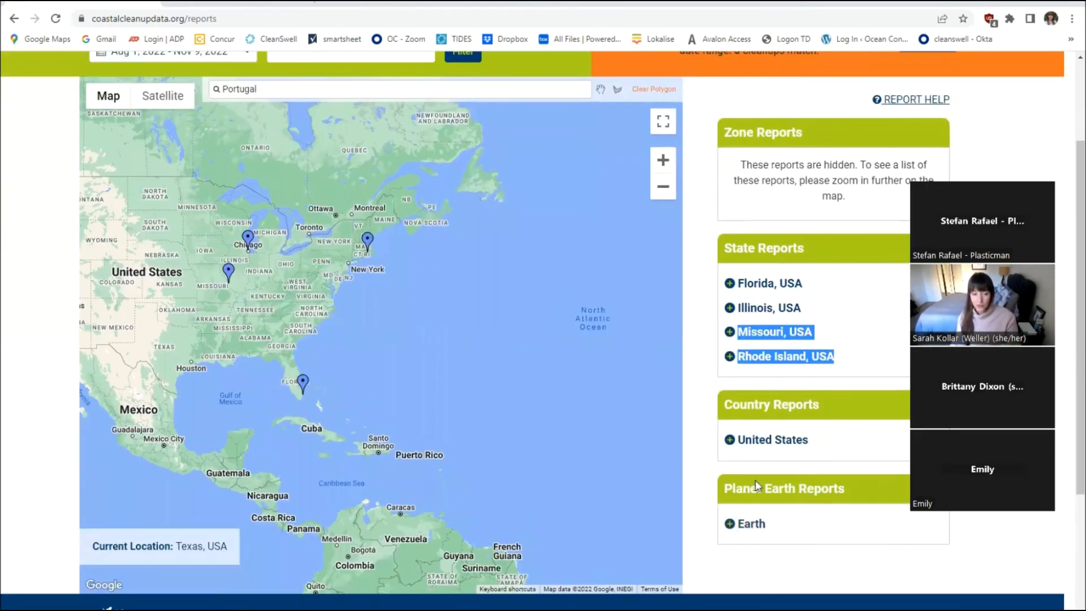
pyautogui.click(747, 524)
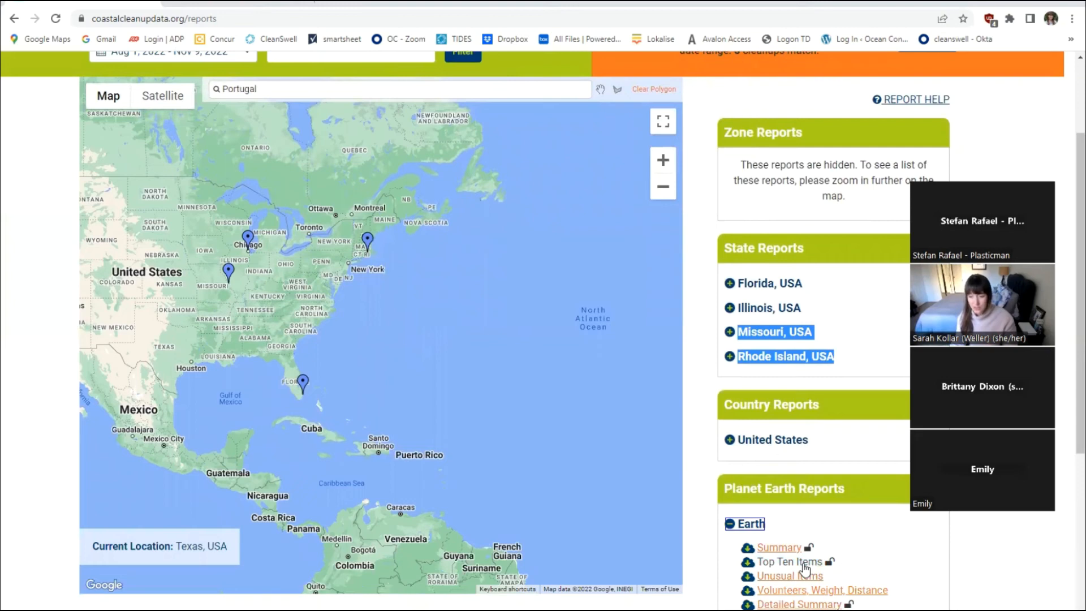
pyautogui.click(803, 562)
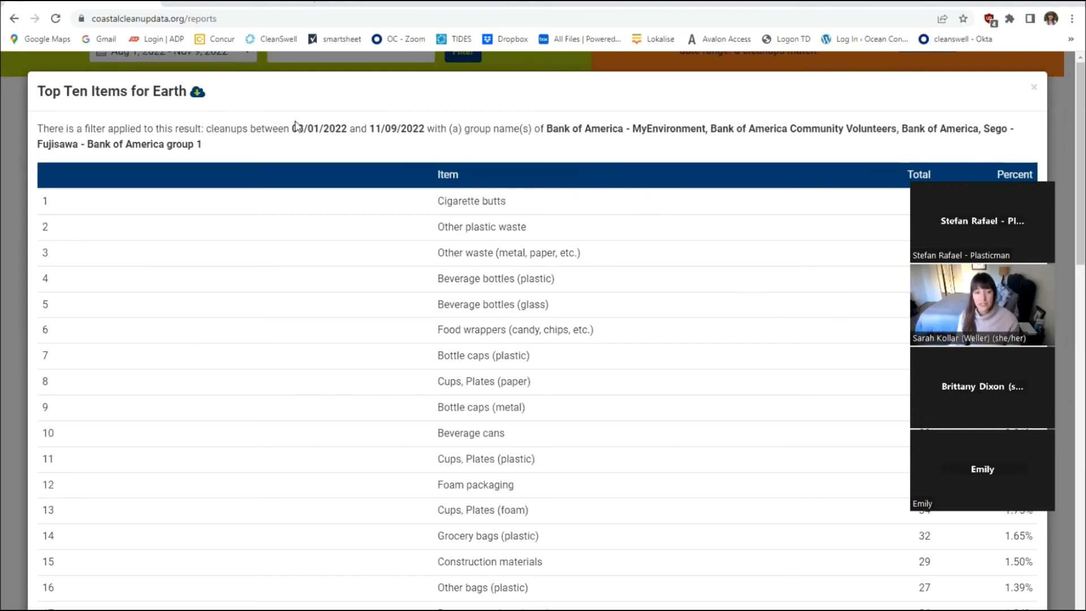
pyautogui.moveTo(289, 126); pyautogui.dragTo(465, 130)
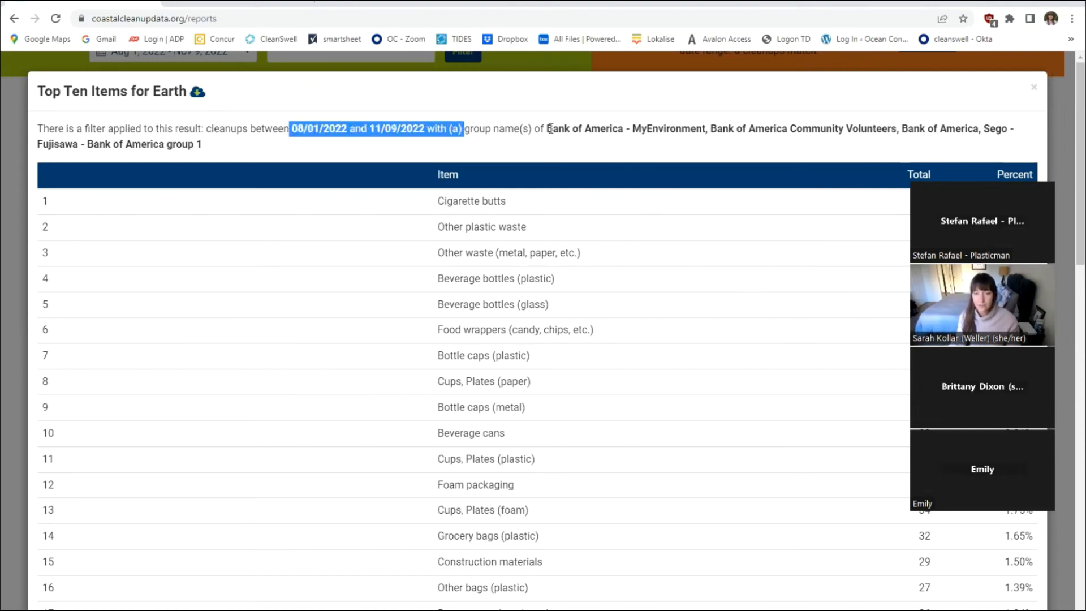
pyautogui.moveTo(547, 129); pyautogui.dragTo(794, 156)
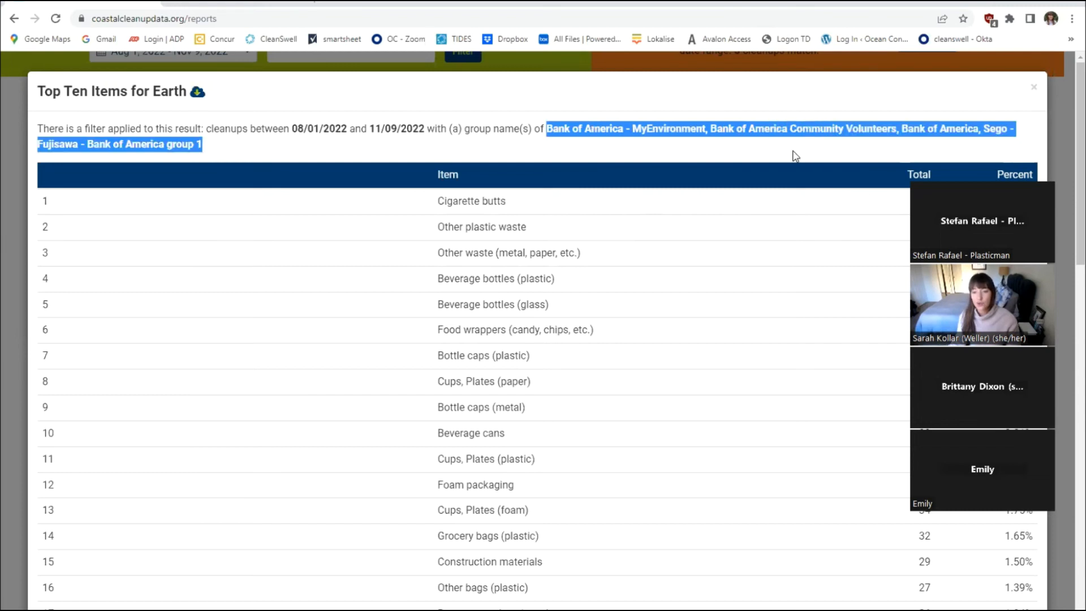
pyautogui.click(899, 148)
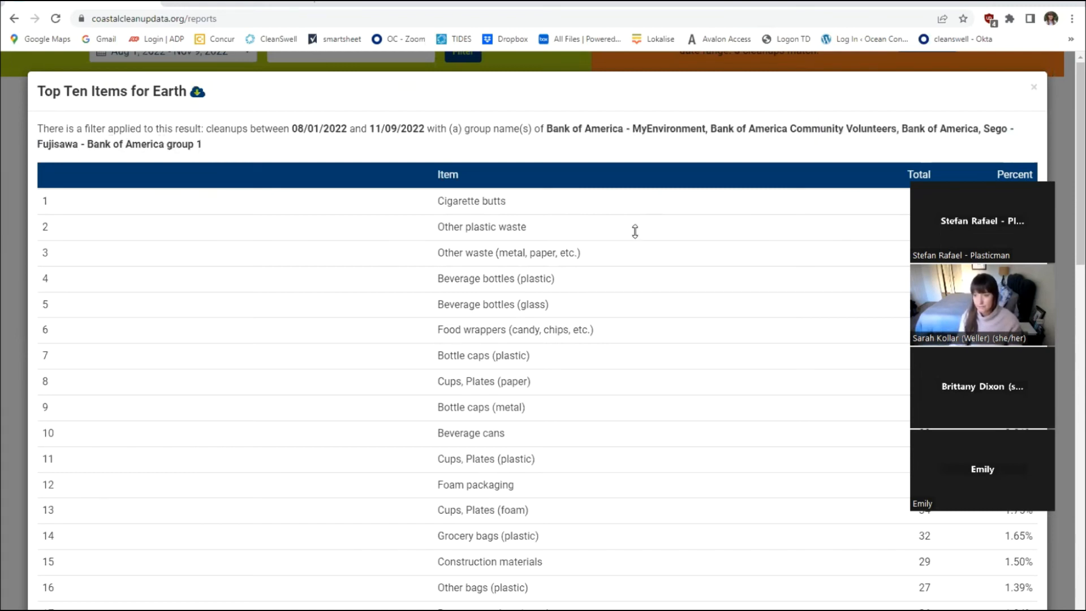
pyautogui.doubleClick(1034, 87)
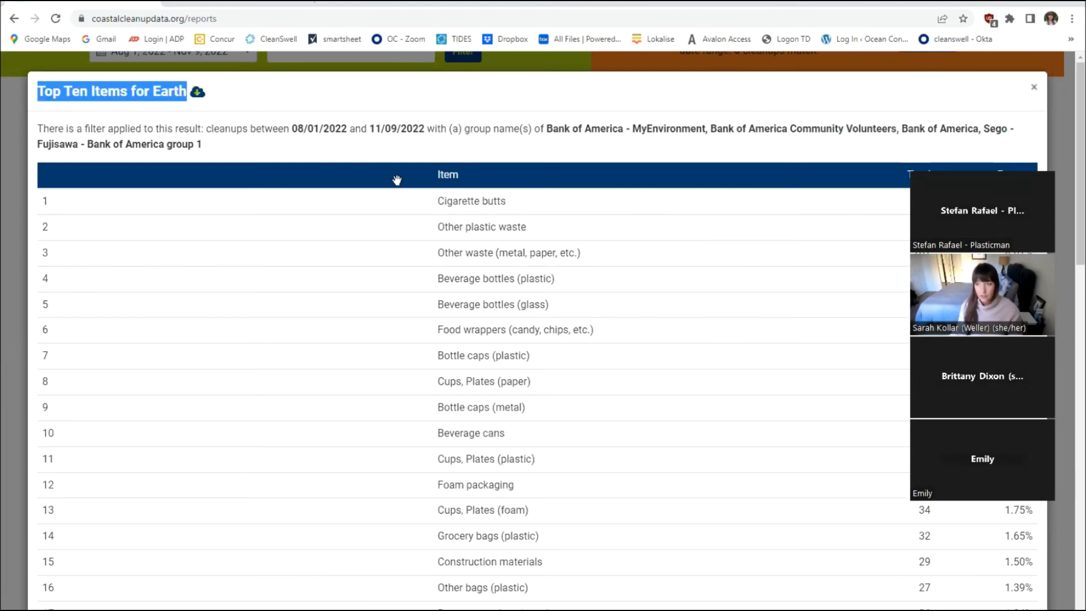
# Clear the current group filter and filter the map and reports for the group "NTB - Park Test"
pyautogui.scroll(3, 316, 183)
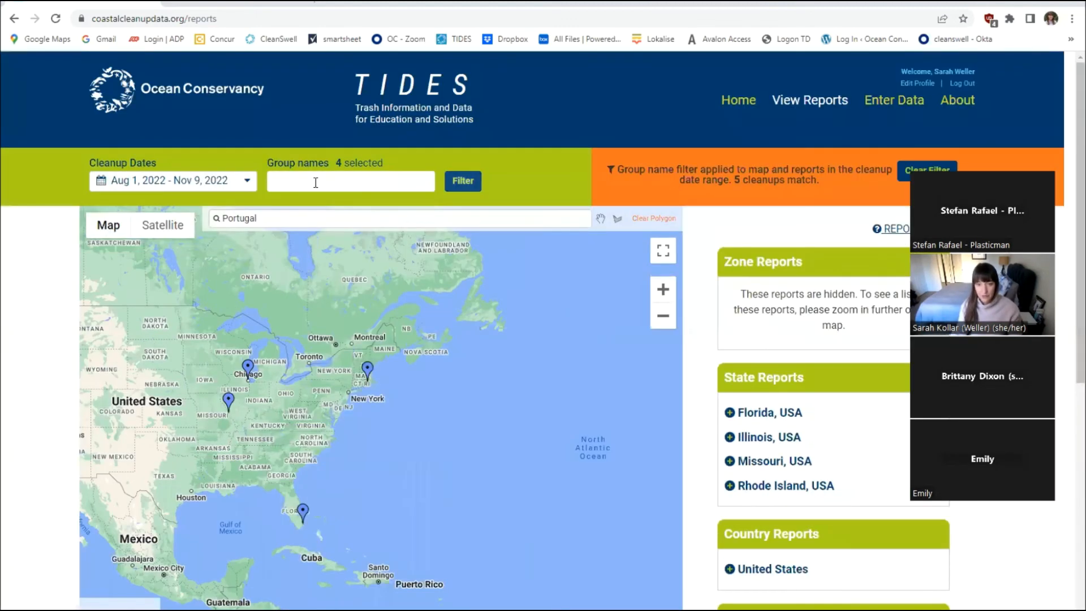
pyautogui.click(315, 182)
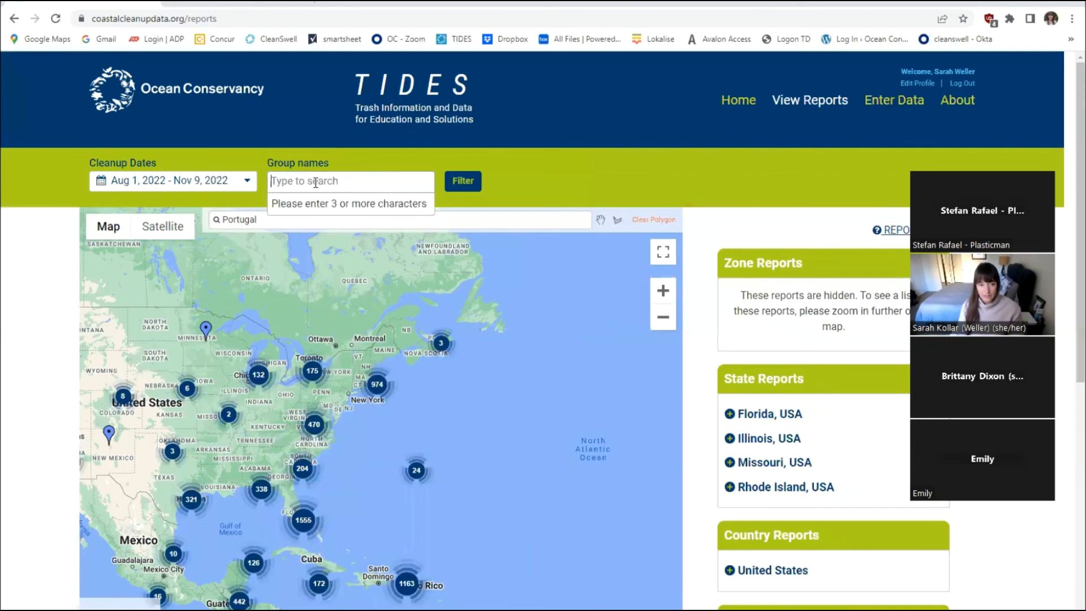
pyautogui.write('ntb')
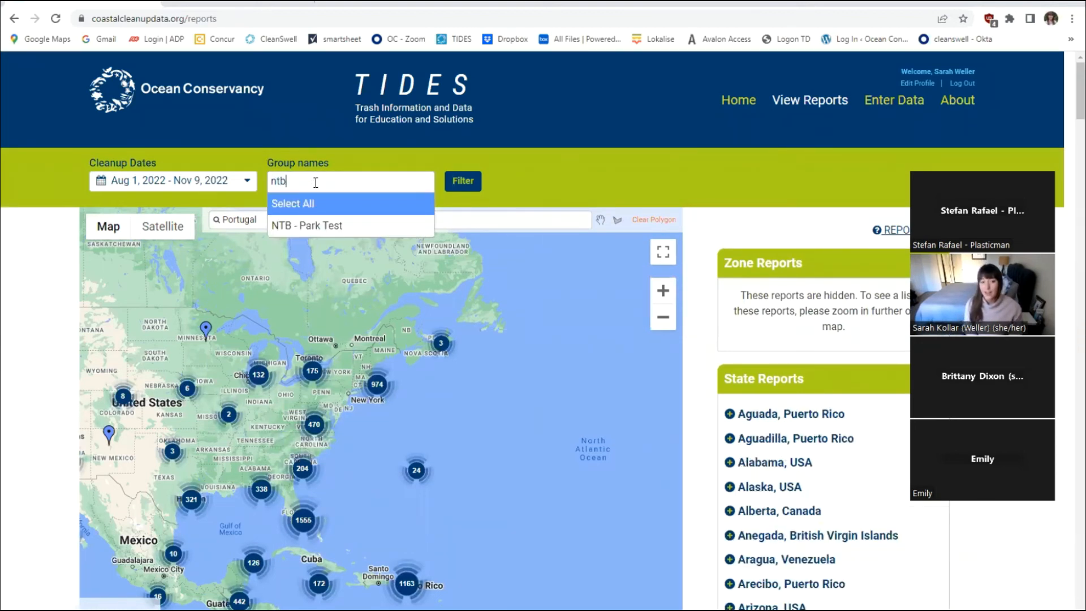
pyautogui.click(338, 232)
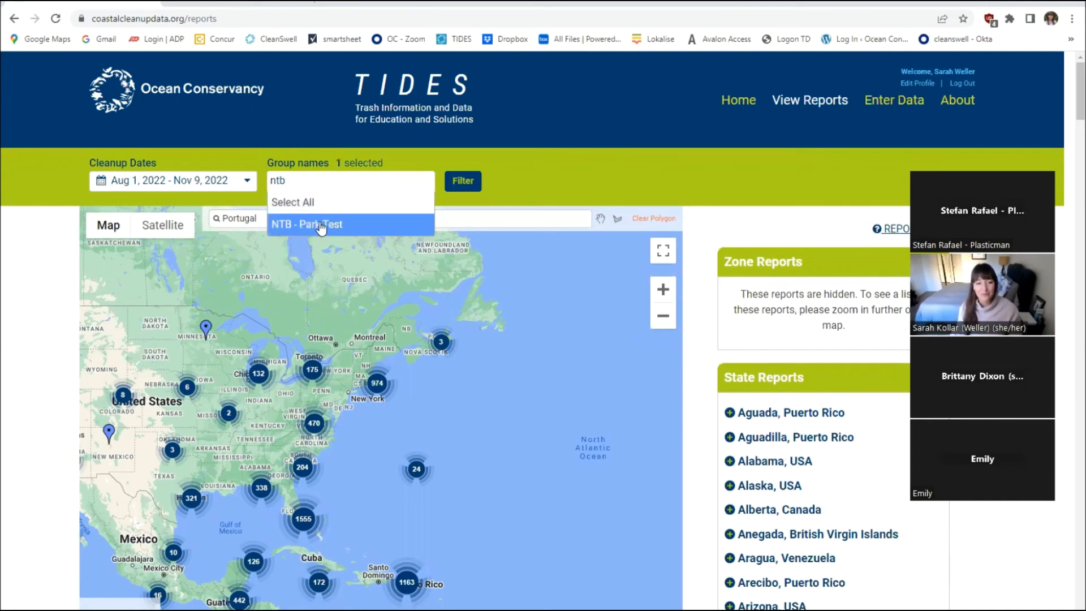
pyautogui.click(464, 183)
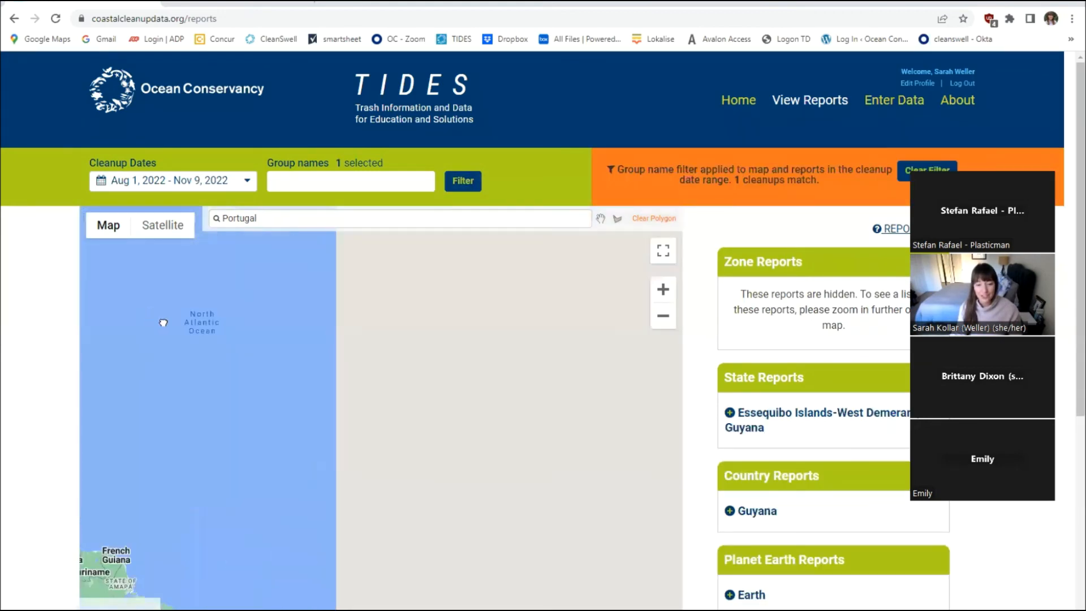
# Locate the filtered cleanup in Guyana on the map and show its data card details
pyautogui.scroll(-3, 326, 438)
pyautogui.moveTo(206, 479); pyautogui.dragTo(368, 441)
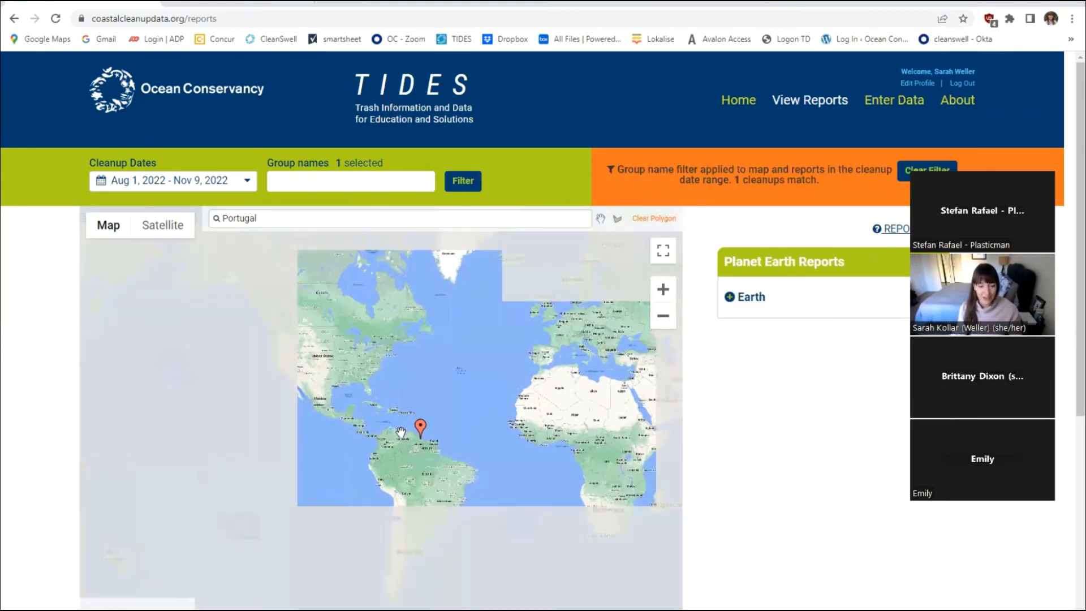
pyautogui.scroll(3, 402, 434)
pyautogui.moveTo(616, 386); pyautogui.dragTo(328, 389)
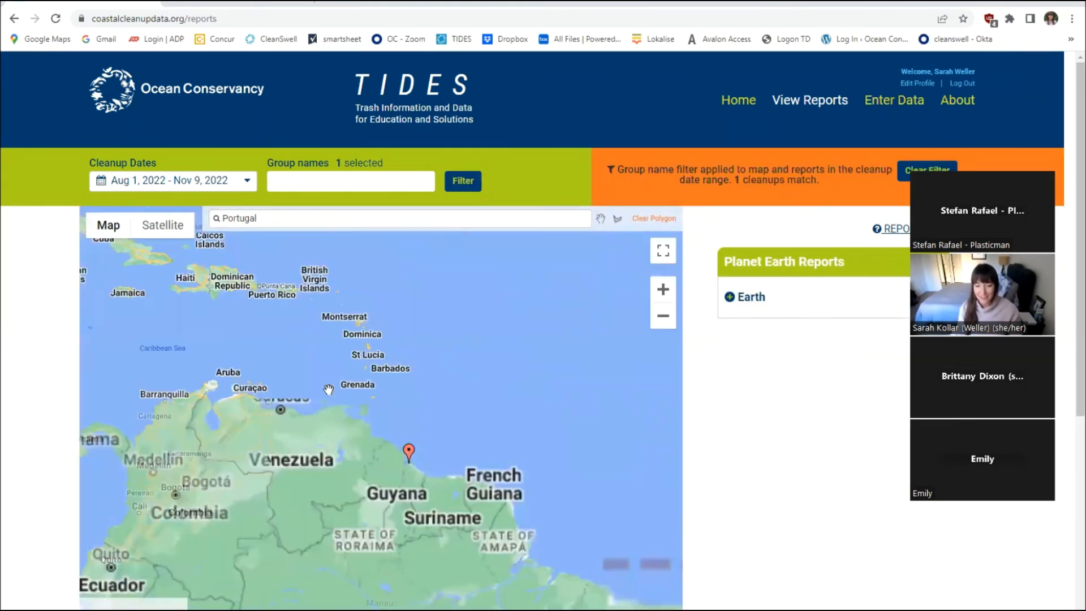
pyautogui.click(408, 451)
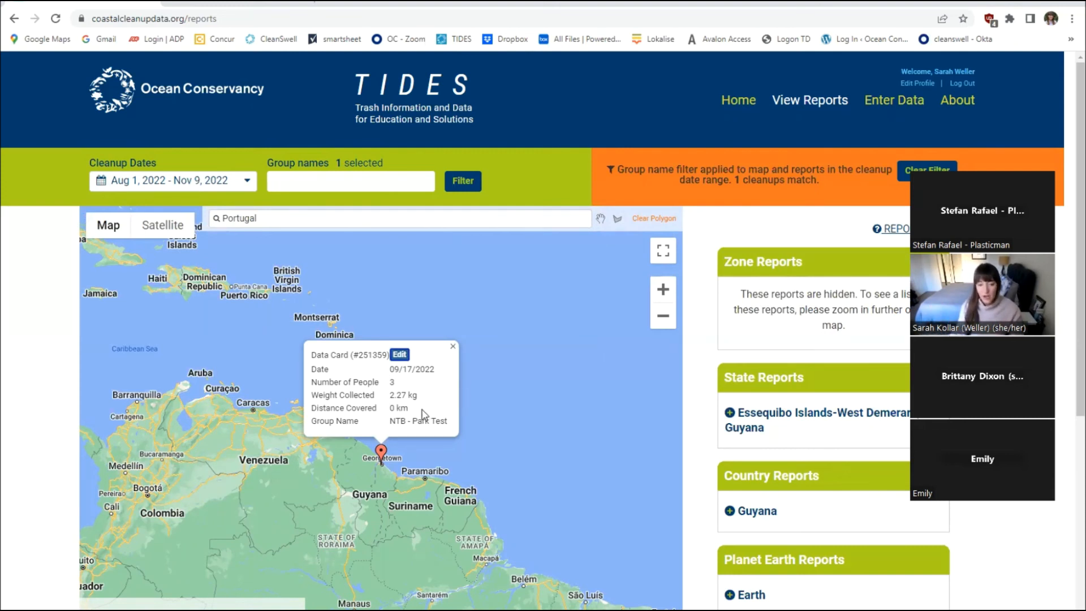
# Review and permanently delete the "NTB - Park Test" data card from its edit page, and return to the TIDES home page
pyautogui.click(401, 356)
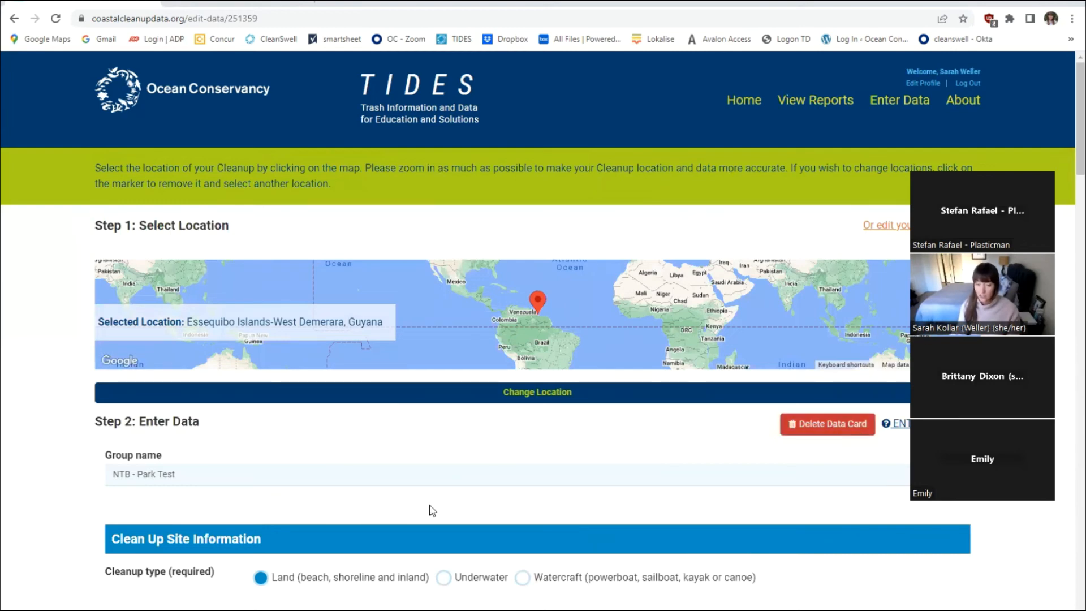
pyautogui.scroll(-1, 432, 510)
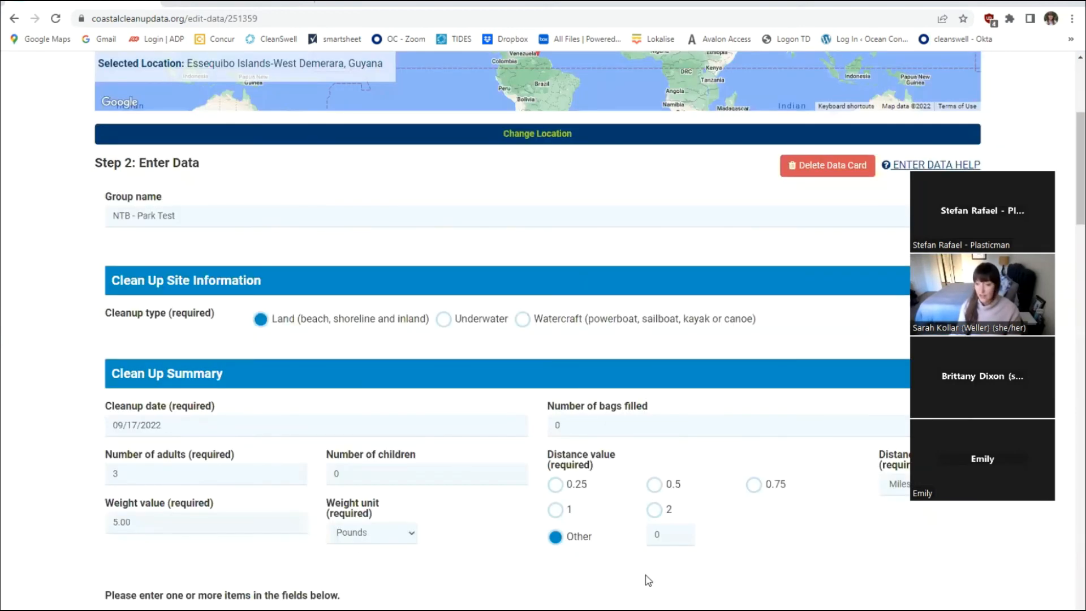
pyautogui.scroll(-5, 678, 537)
pyautogui.scroll(8, 791, 430)
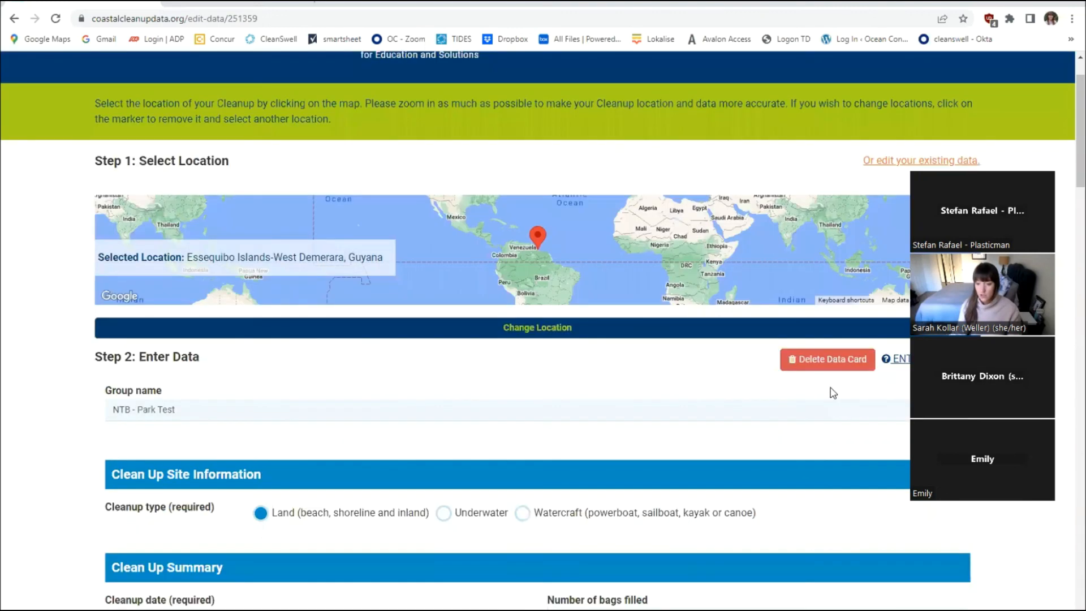
pyautogui.click(842, 361)
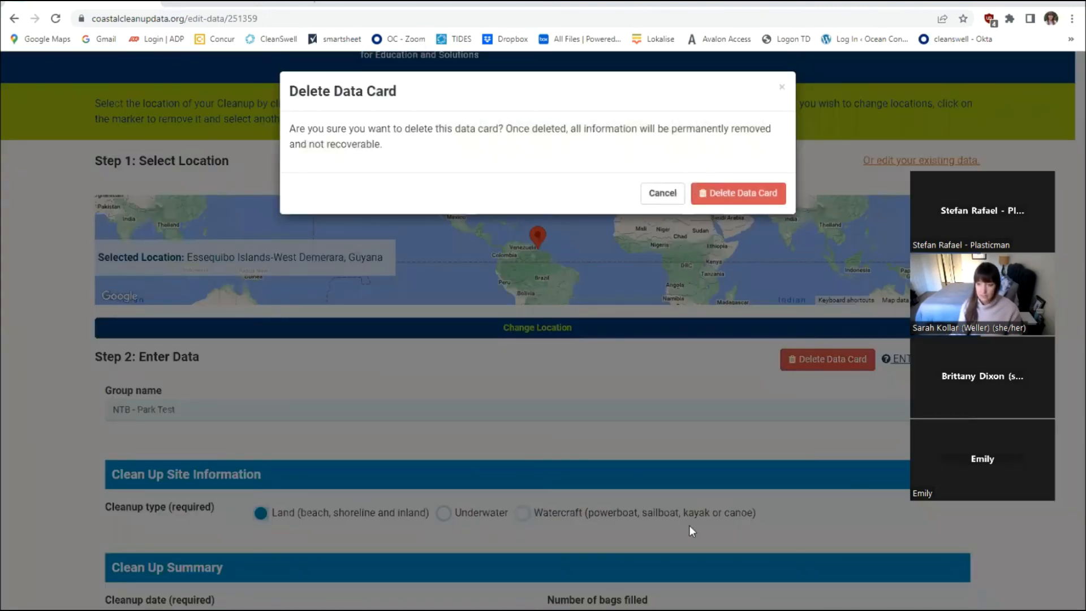
pyautogui.click(714, 204)
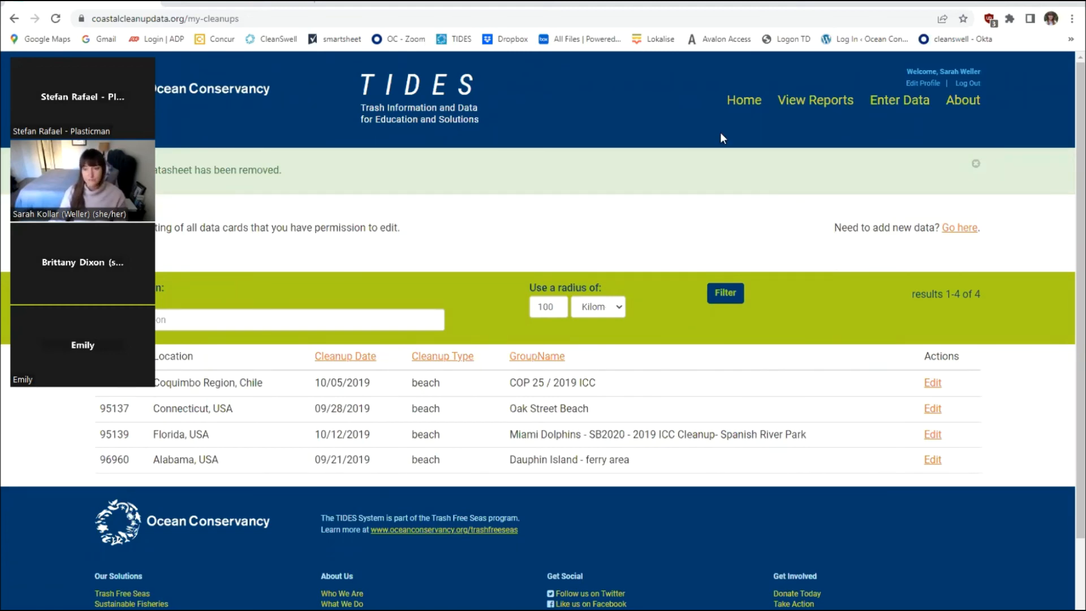
pyautogui.click(730, 106)
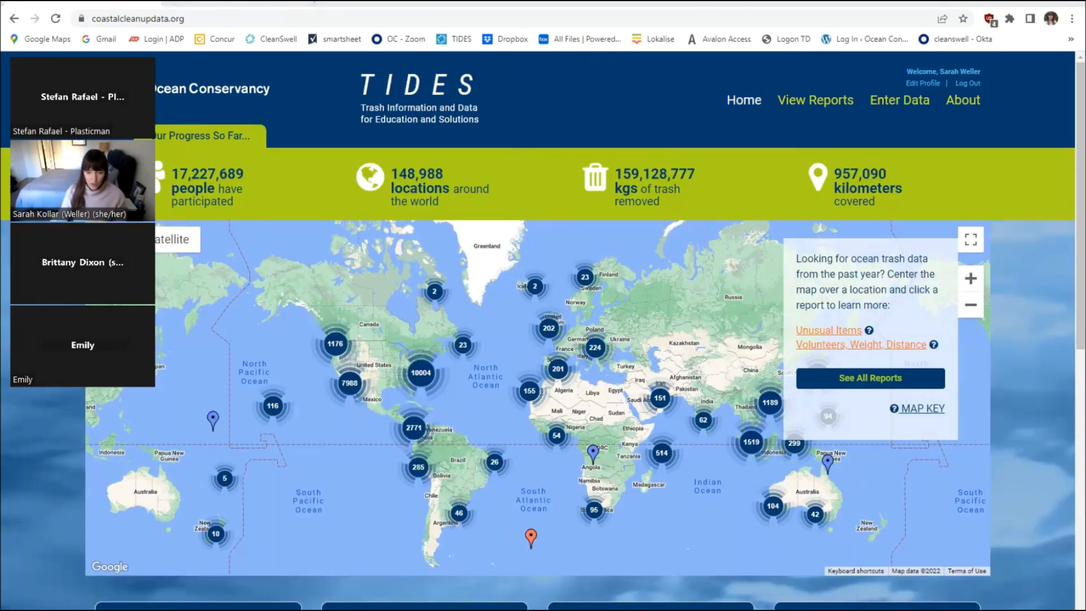
# Switch to the slide presentation and advance from the TIDES Demo slide to the Frequently Asked Questions slide
pyautogui.click(1011, 3)
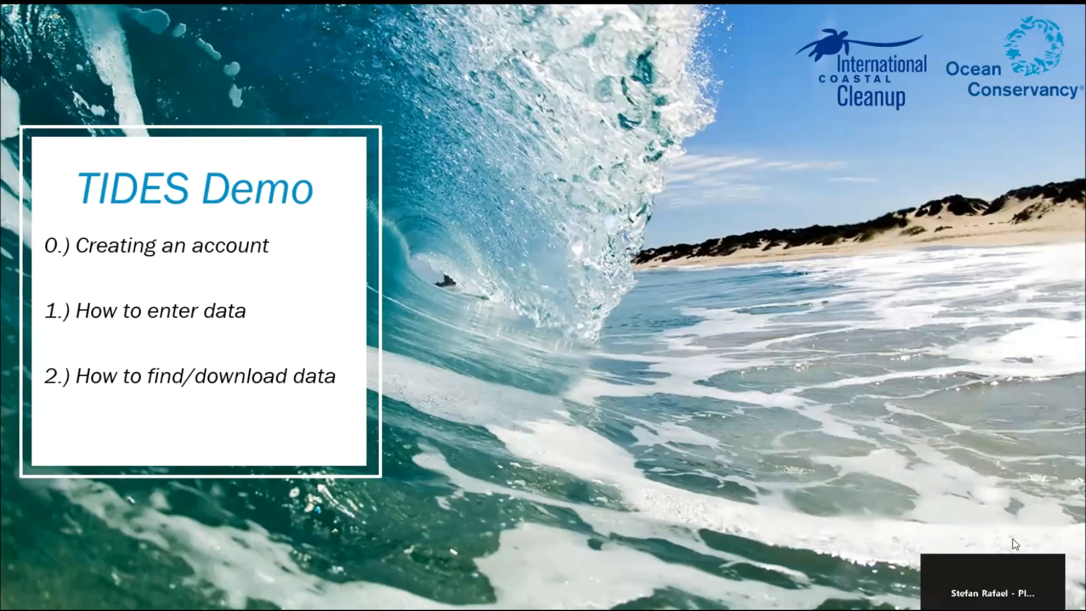
pyautogui.click(289, 467)
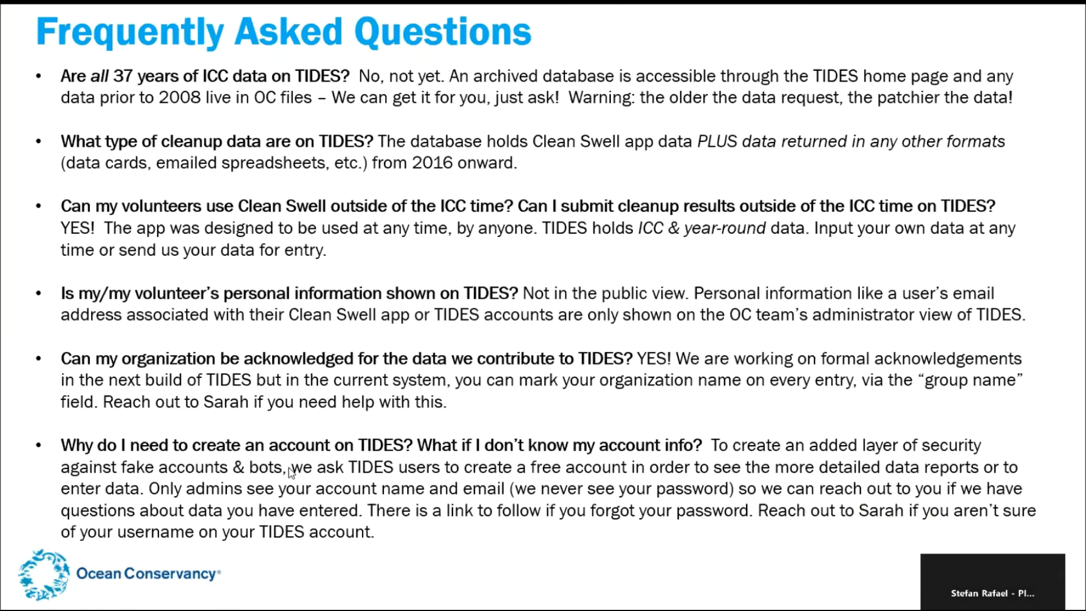